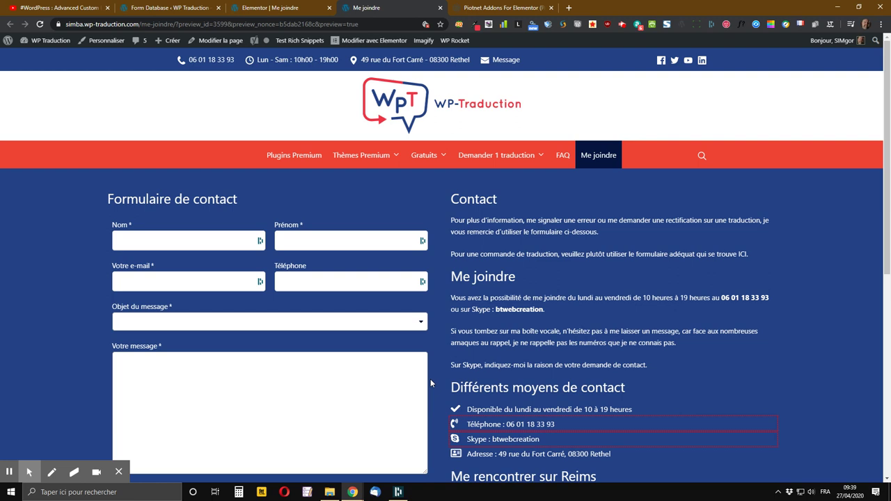
- Switch to the Piotnet Addons For Elementor page and scroll down to its Form Builder features
{"action": "scroll", "coordinate": [359, 392], "scroll_direction": "down", "scroll_amount": 1}
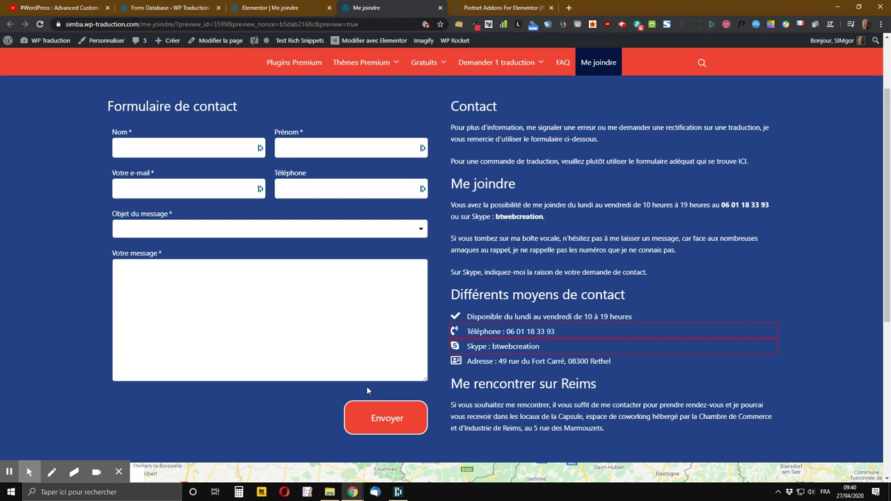
{"action": "left_click", "coordinate": [512, 7]}
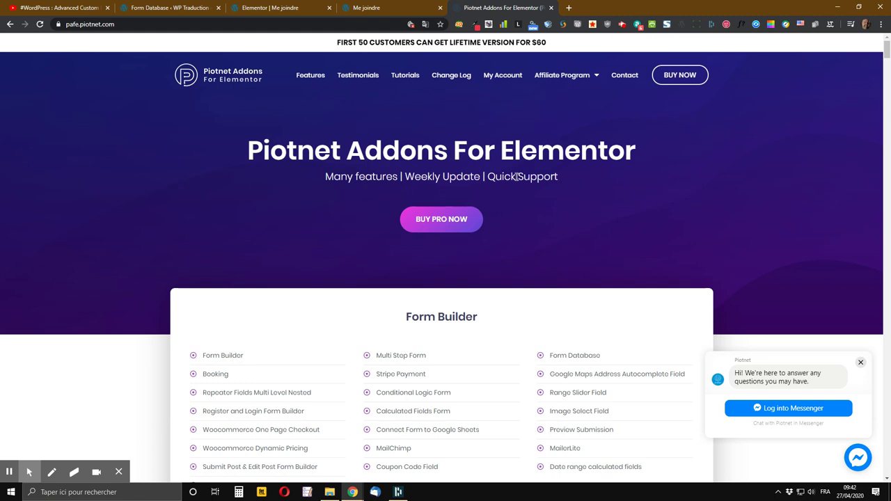
{"action": "scroll", "coordinate": [517, 177], "scroll_direction": "down", "scroll_amount": 2}
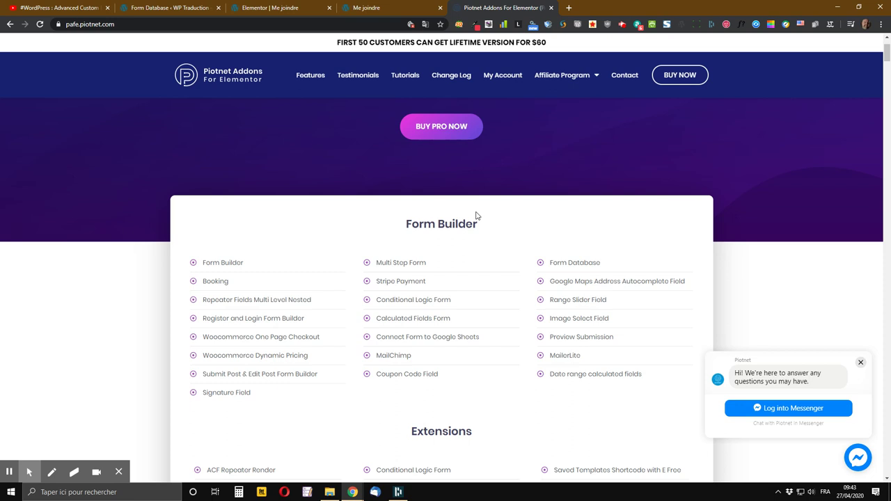
- Scroll through the Piotnet Extensions and Widgets lists, then switch to the Advanced Custom Fields YouTube video
{"action": "scroll", "coordinate": [394, 219], "scroll_direction": "down", "scroll_amount": 1}
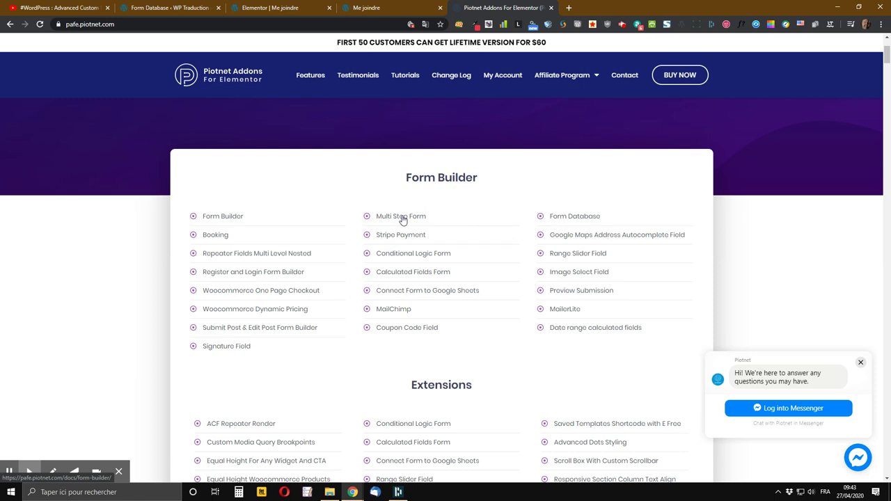
{"action": "scroll", "coordinate": [403, 219], "scroll_direction": "down", "scroll_amount": 2}
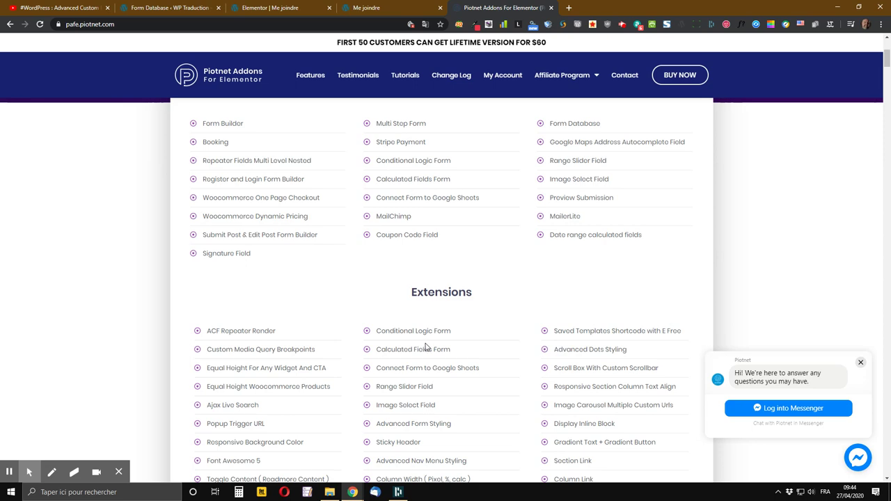
{"action": "scroll", "coordinate": [418, 346], "scroll_direction": "down", "scroll_amount": 3}
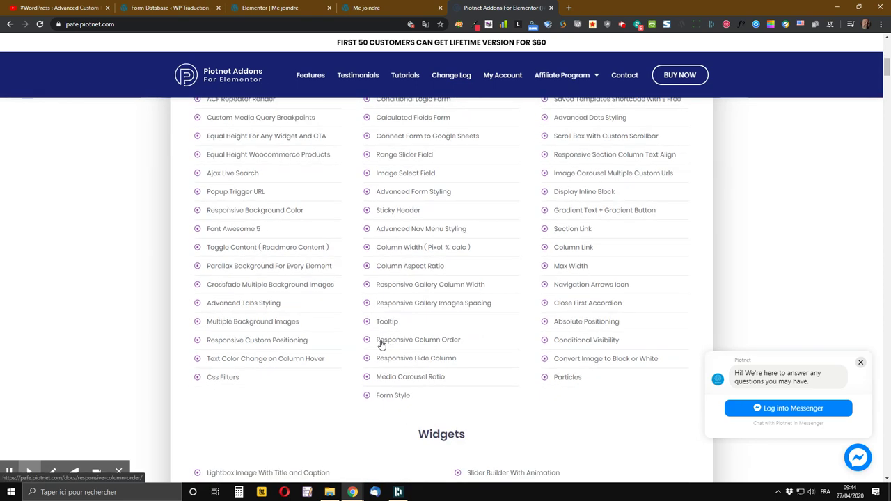
{"action": "scroll", "coordinate": [390, 346], "scroll_direction": "down", "scroll_amount": 2}
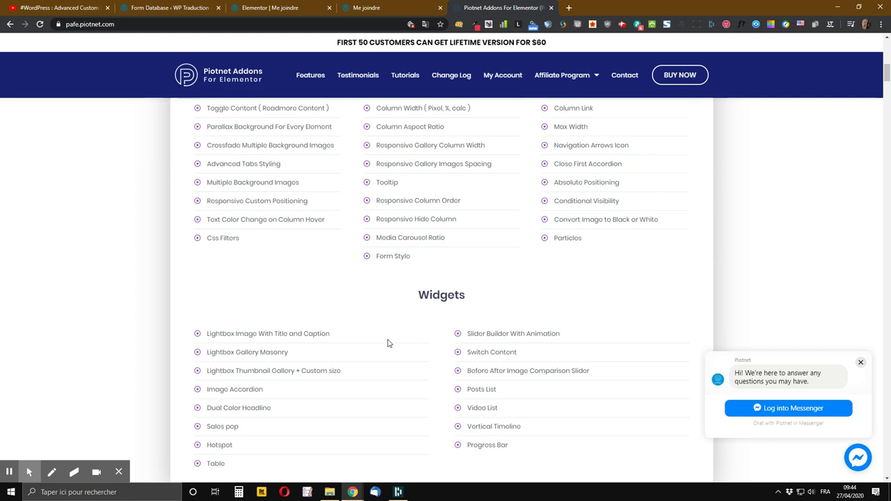
{"action": "key", "text": "ctrl+1"}
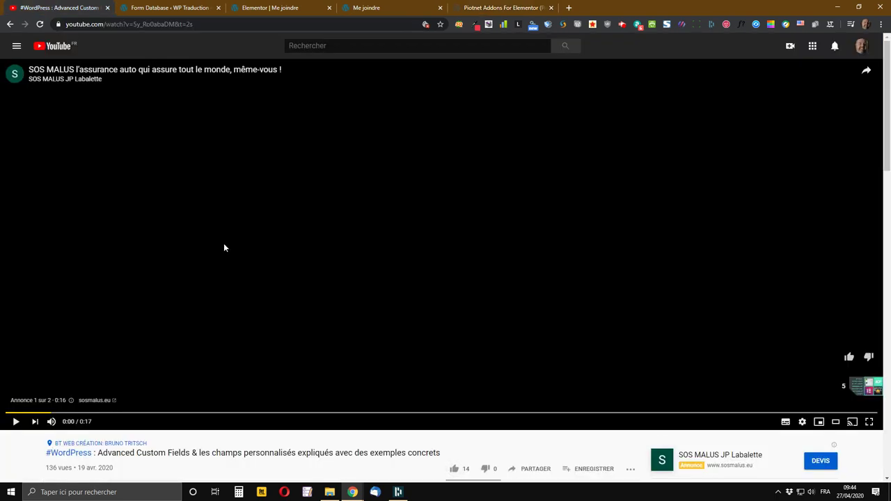
- Expand the Advanced Custom Fields video's full description, then go back to the Piotnet Addons page
{"action": "scroll", "coordinate": [224, 421], "scroll_direction": "down", "scroll_amount": 2}
{"action": "scroll", "coordinate": [79, 439], "scroll_direction": "down", "scroll_amount": 2}
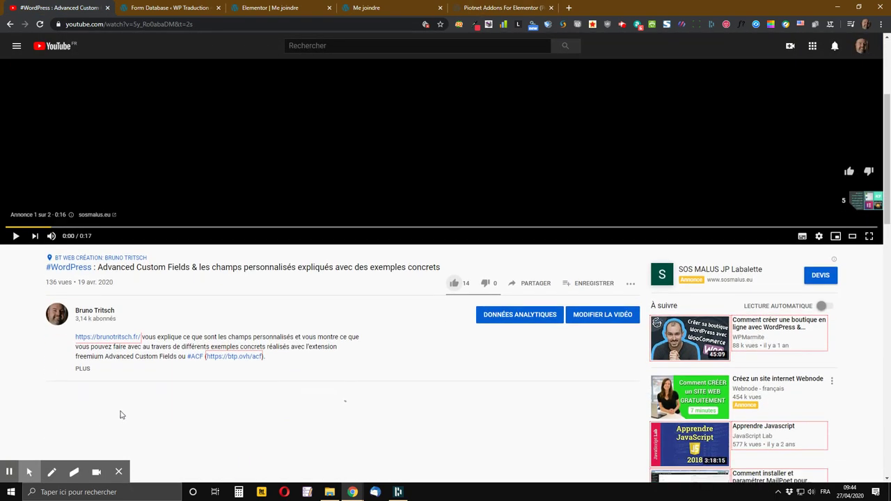
{"action": "left_click", "coordinate": [83, 369]}
{"action": "scroll", "coordinate": [209, 385], "scroll_direction": "down", "scroll_amount": 1}
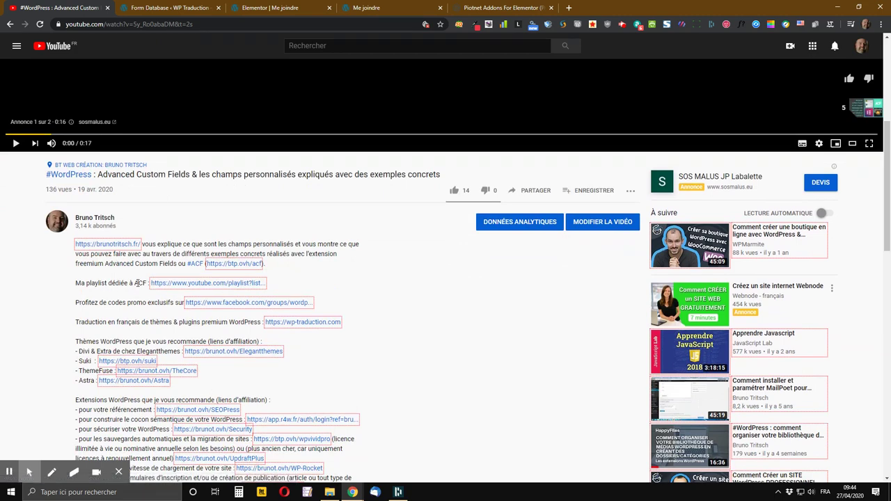
{"action": "scroll", "coordinate": [251, 314], "scroll_direction": "up", "scroll_amount": 1}
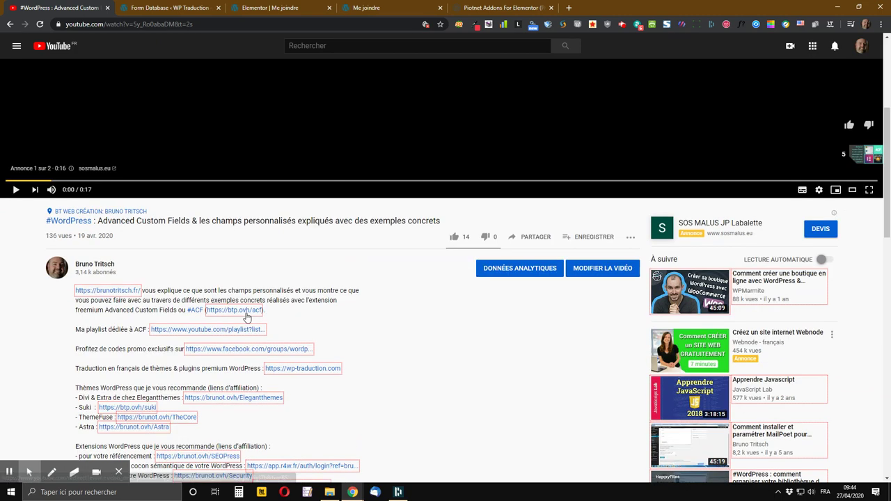
{"action": "scroll", "coordinate": [239, 319], "scroll_direction": "up", "scroll_amount": 4}
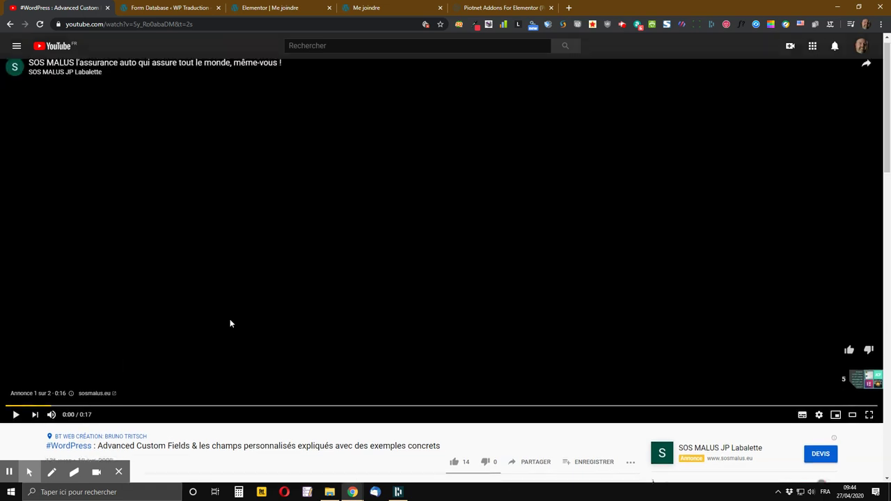
{"action": "left_click", "coordinate": [521, 7]}
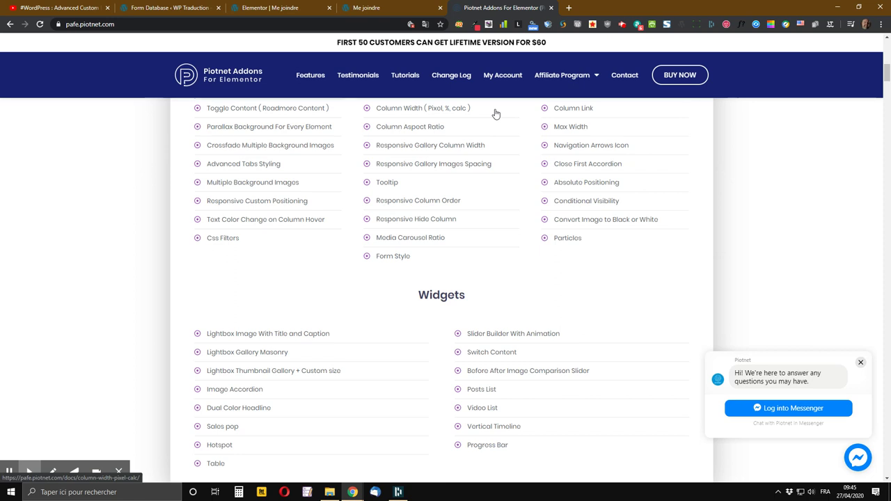
- Return to the '#WordPress : Advanced Custom Fields' YouTube video page
{"action": "left_click", "coordinate": [63, 8]}
- Read through the video description, then like the video so its count rises from 14 to 15
{"action": "scroll", "coordinate": [423, 370], "scroll_direction": "down", "scroll_amount": 4}
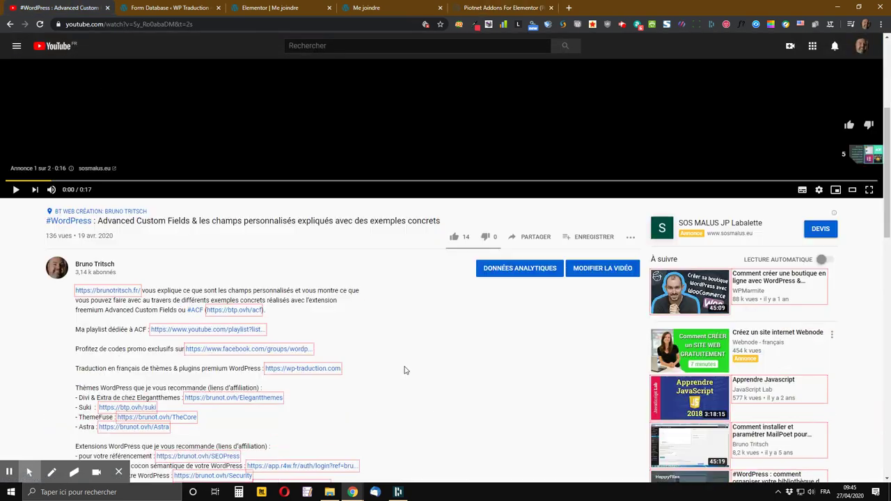
{"action": "scroll", "coordinate": [404, 370], "scroll_direction": "down", "scroll_amount": 1}
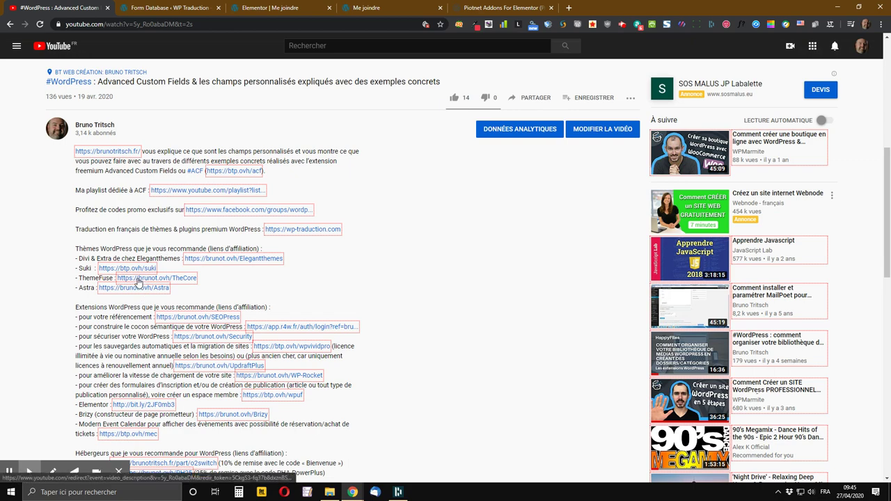
{"action": "scroll", "coordinate": [136, 292], "scroll_direction": "down", "scroll_amount": 3}
{"action": "scroll", "coordinate": [126, 299], "scroll_direction": "down", "scroll_amount": 1}
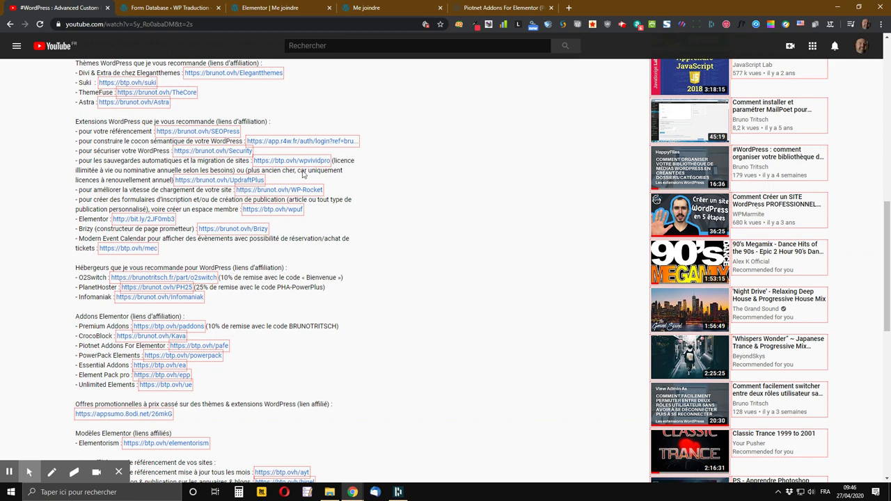
{"action": "scroll", "coordinate": [259, 174], "scroll_direction": "up", "scroll_amount": 3}
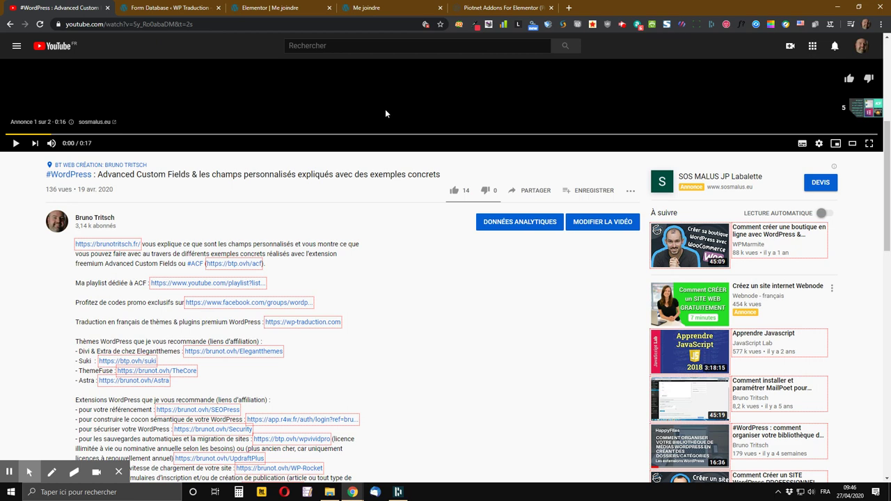
{"action": "scroll", "coordinate": [480, 209], "scroll_direction": "up", "scroll_amount": 2}
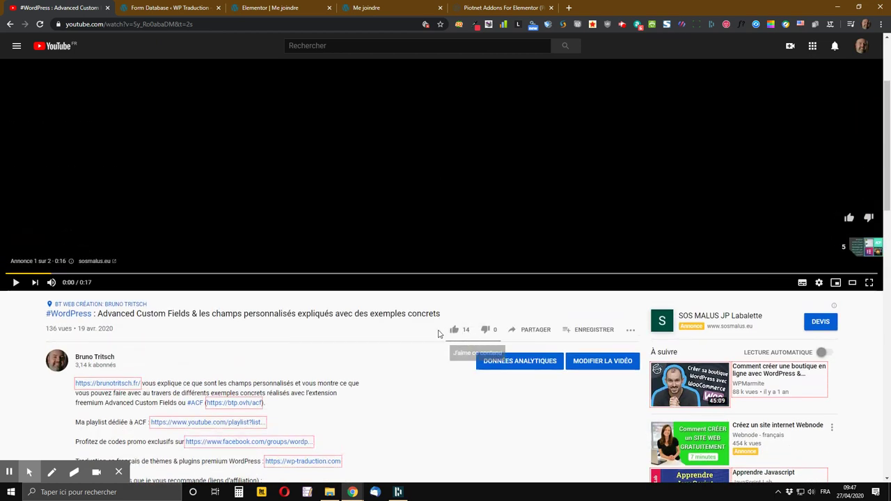
{"action": "left_click", "coordinate": [454, 332]}
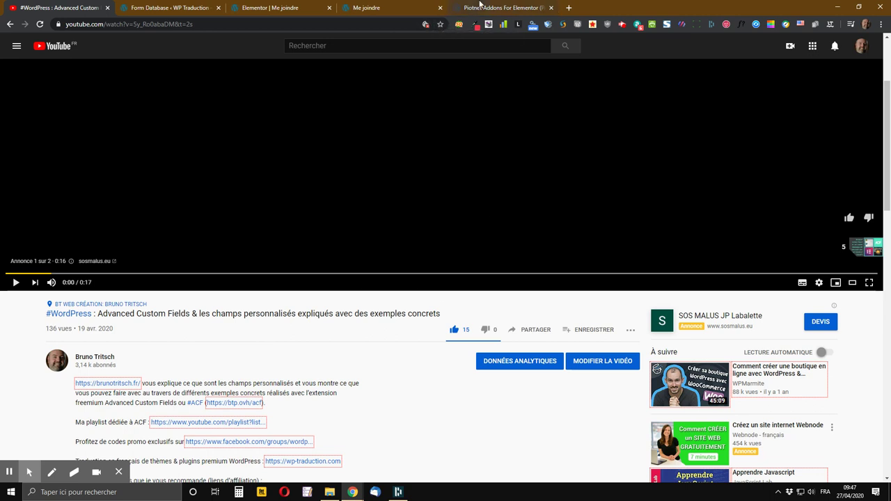
- Switch back to the Piotnet Addons For Elementor page showing its Extensions and Widgets lists
{"action": "left_click", "coordinate": [480, 7]}
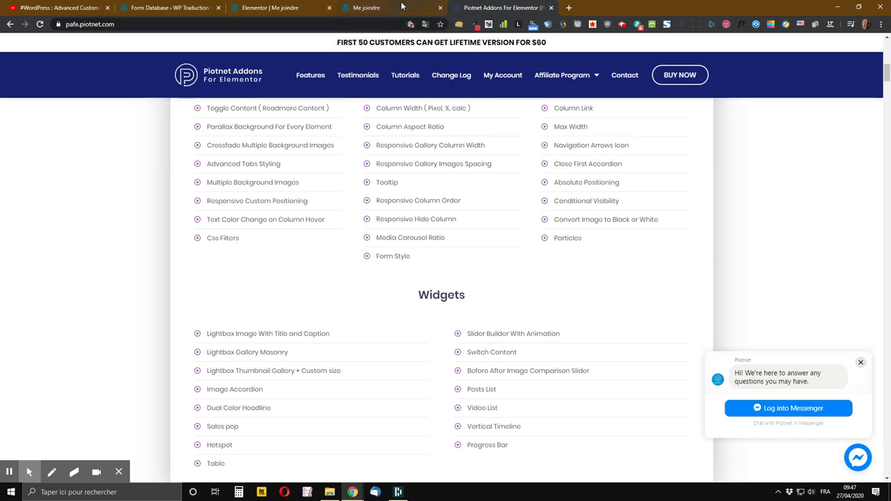
{"action": "left_click", "coordinate": [404, 8]}
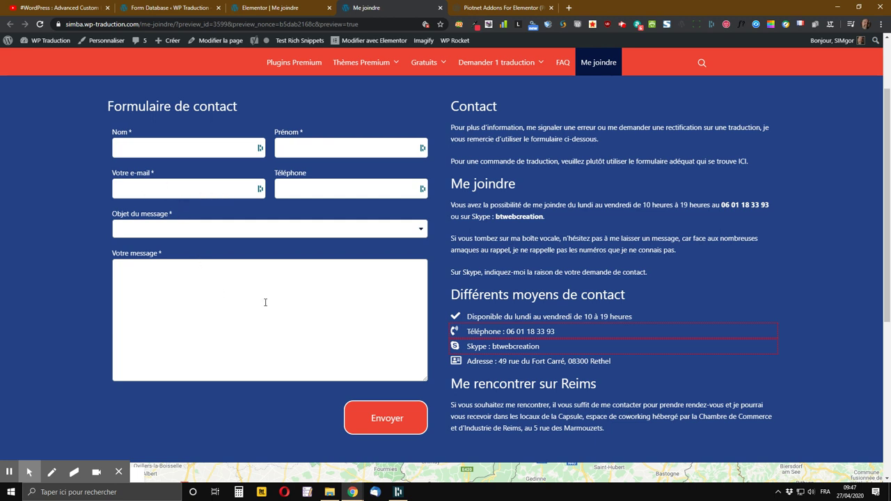
{"action": "left_click", "coordinate": [404, 232]}
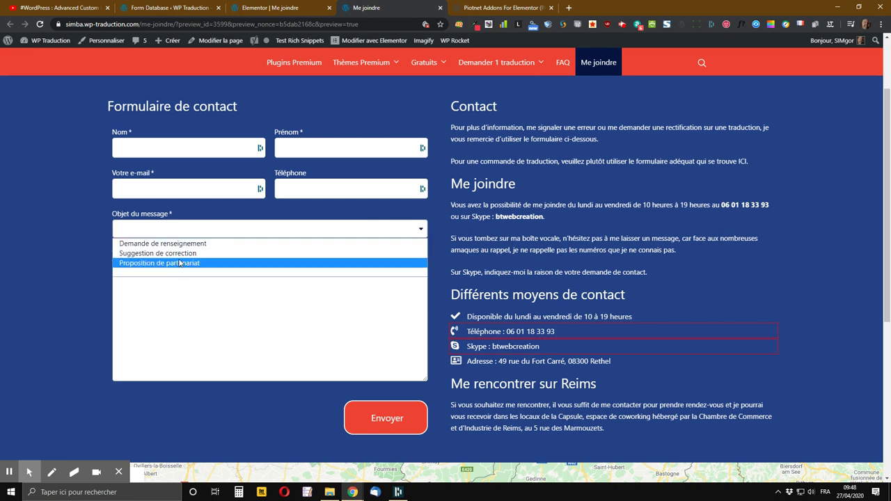
{"action": "left_click", "coordinate": [87, 215]}
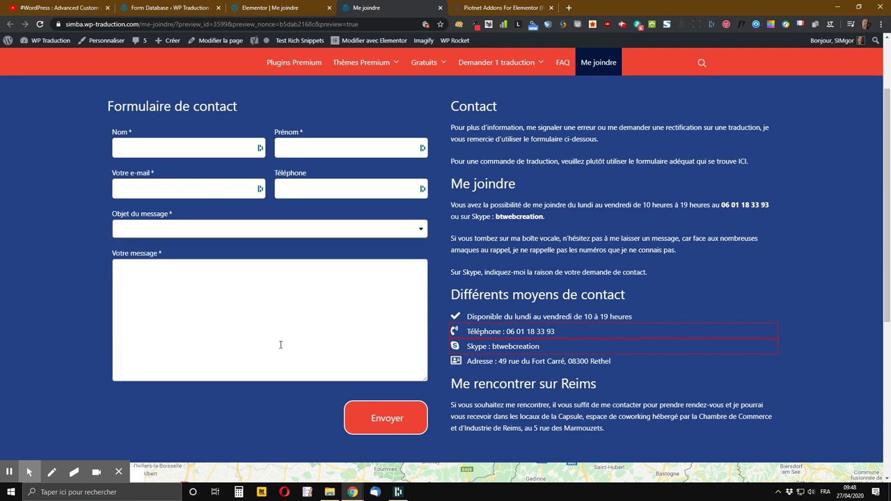
{"action": "scroll", "coordinate": [191, 396], "scroll_direction": "down", "scroll_amount": 2}
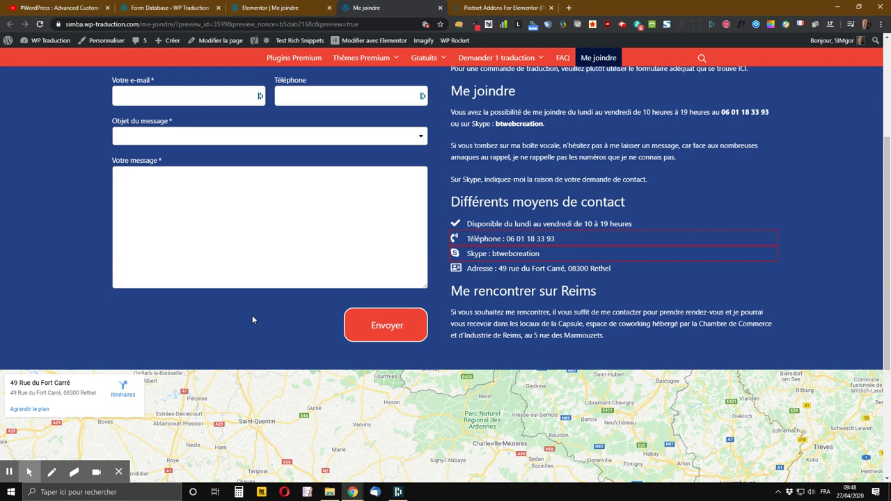
{"action": "scroll", "coordinate": [252, 317], "scroll_direction": "up", "scroll_amount": 2}
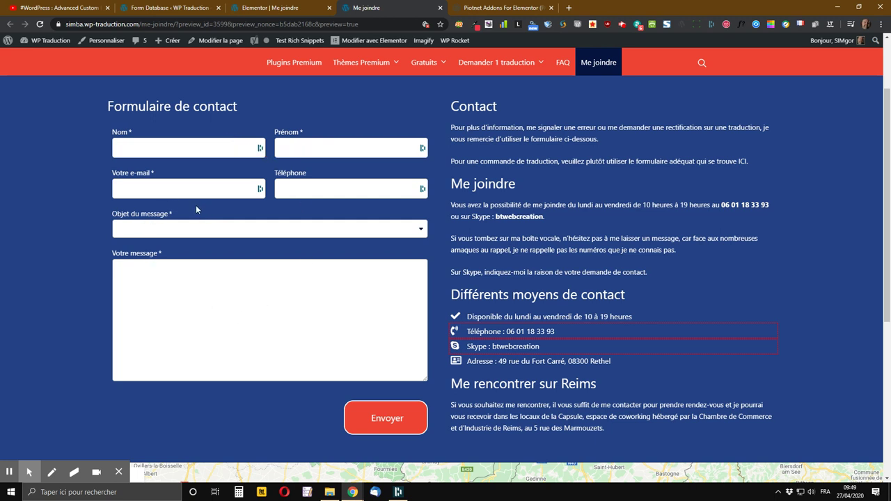
- Switch to the 'Form Database « WP Traduction' page listing the three contact_form submissions
{"action": "left_click", "coordinate": [175, 8]}
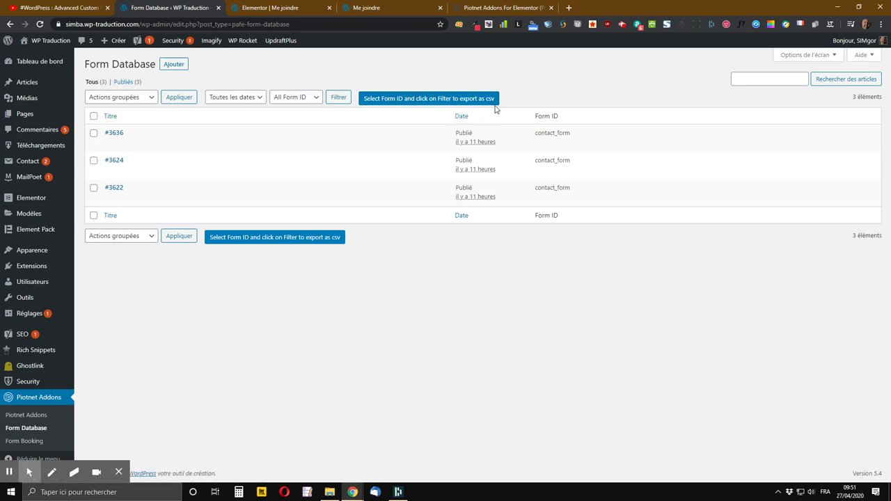
{"action": "mouse_move", "coordinate": [137, 177]}
{"action": "left_click", "coordinate": [282, 5]}
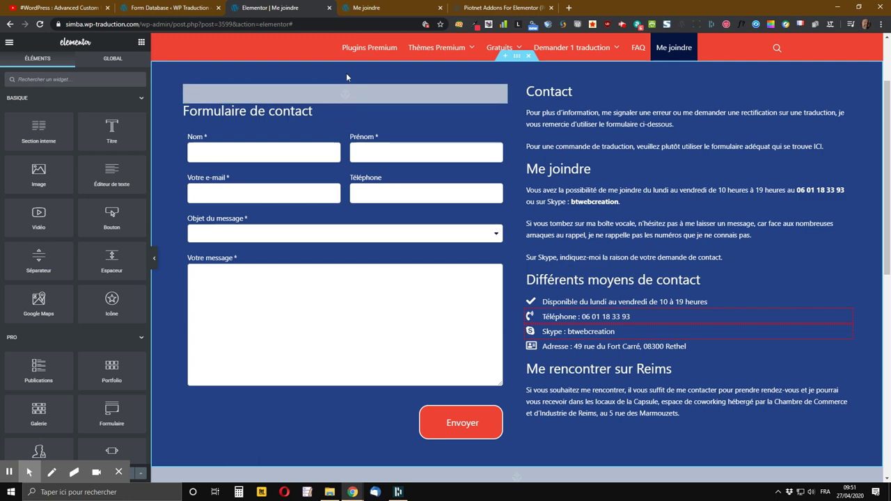
{"action": "scroll", "coordinate": [385, 85], "scroll_direction": "down", "scroll_amount": 1}
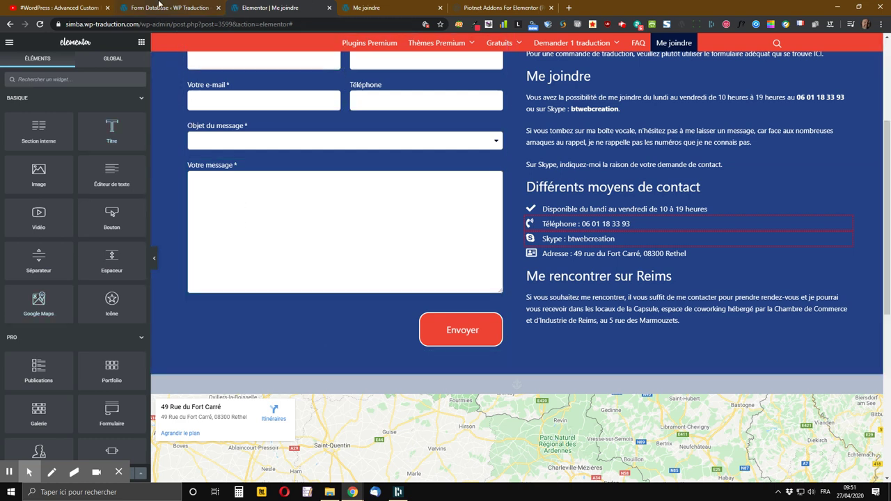
{"action": "left_click", "coordinate": [160, 7]}
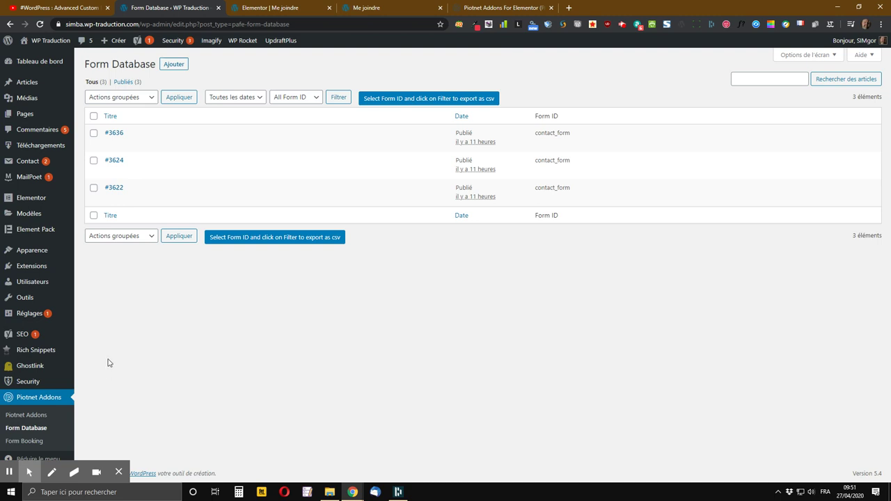
- Open the Piotnet Addons settings page from the admin sidebar and dismiss the account sign-in suggestion
{"action": "left_click", "coordinate": [38, 415]}
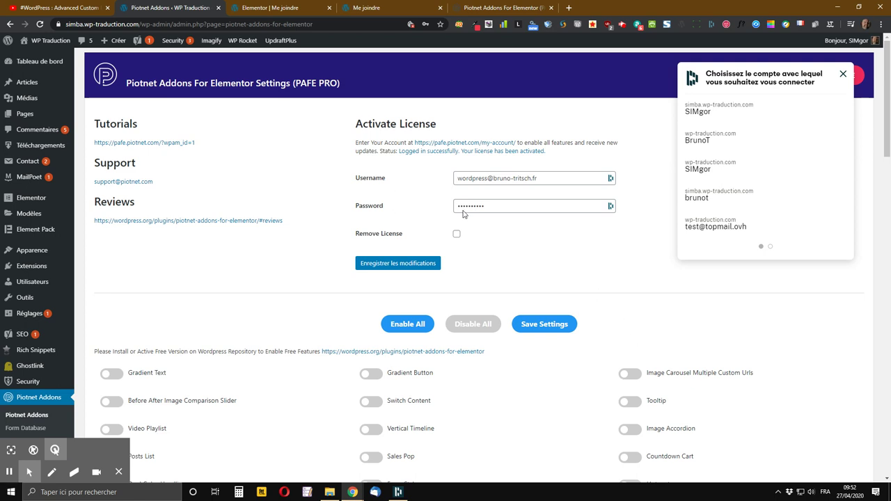
{"action": "scroll", "coordinate": [487, 239], "scroll_direction": "down", "scroll_amount": 3}
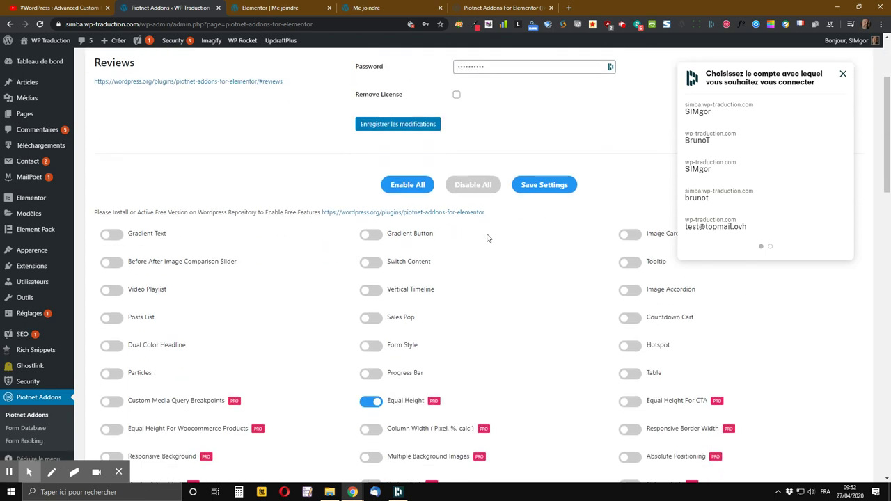
{"action": "scroll", "coordinate": [485, 239], "scroll_direction": "down", "scroll_amount": 1}
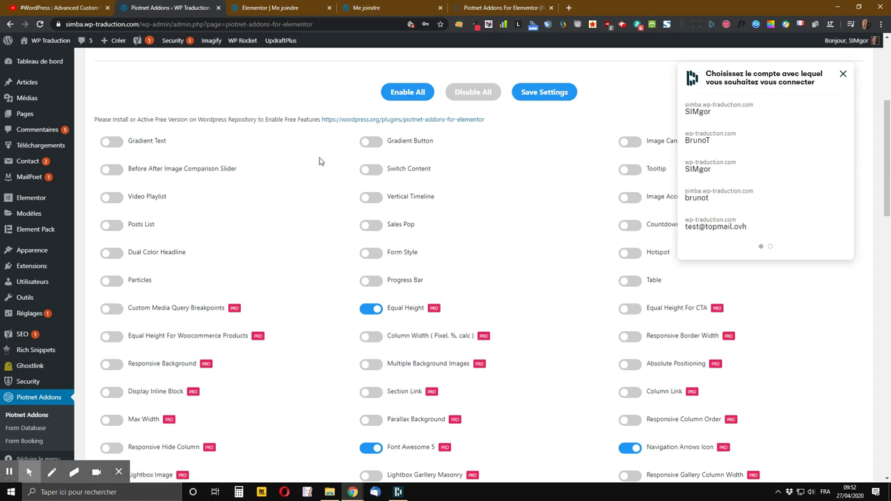
{"action": "left_click", "coordinate": [843, 74]}
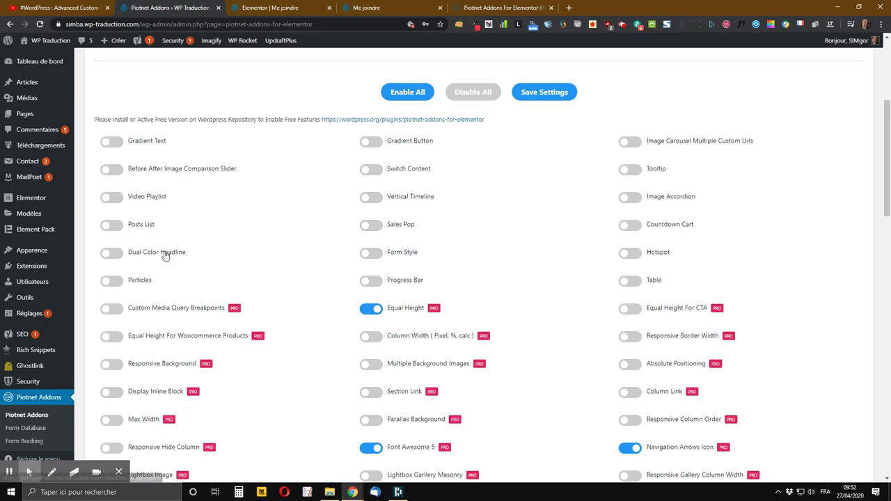
- Review the enabled Piotnet Addons feature toggles, then return to the 'Elementor | Me joindre' editor
{"action": "scroll", "coordinate": [160, 268], "scroll_direction": "down", "scroll_amount": 2}
{"action": "scroll", "coordinate": [155, 277], "scroll_direction": "down", "scroll_amount": 1}
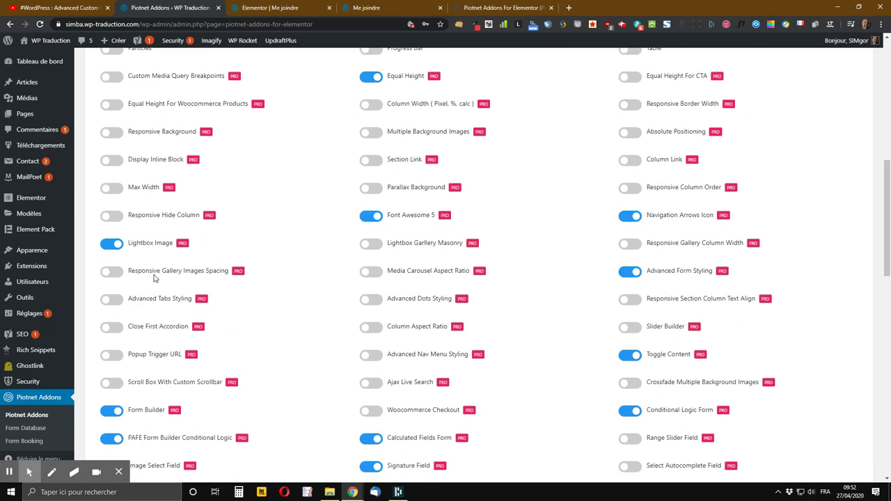
{"action": "scroll", "coordinate": [156, 279], "scroll_direction": "down", "scroll_amount": 1}
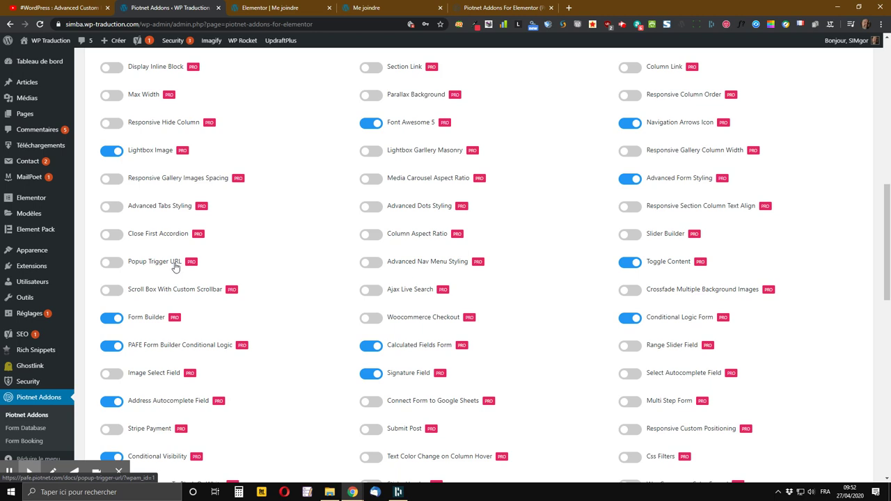
{"action": "scroll", "coordinate": [381, 325], "scroll_direction": "down", "scroll_amount": 1}
{"action": "scroll", "coordinate": [381, 325], "scroll_direction": "down", "scroll_amount": 1}
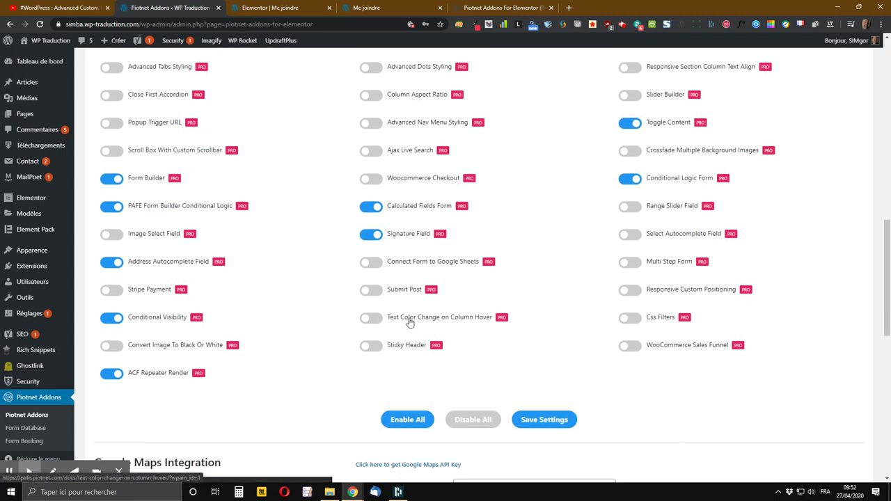
{"action": "scroll", "coordinate": [324, 258], "scroll_direction": "up", "scroll_amount": 3}
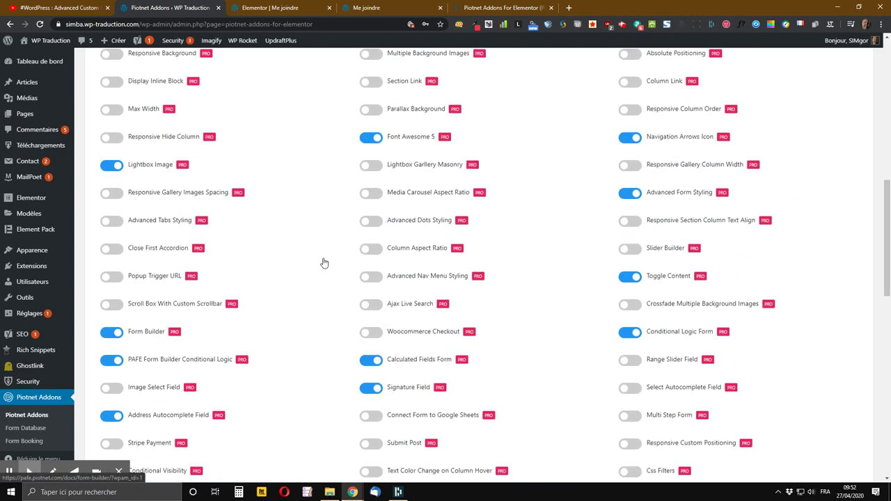
{"action": "scroll", "coordinate": [216, 305], "scroll_direction": "down", "scroll_amount": 1}
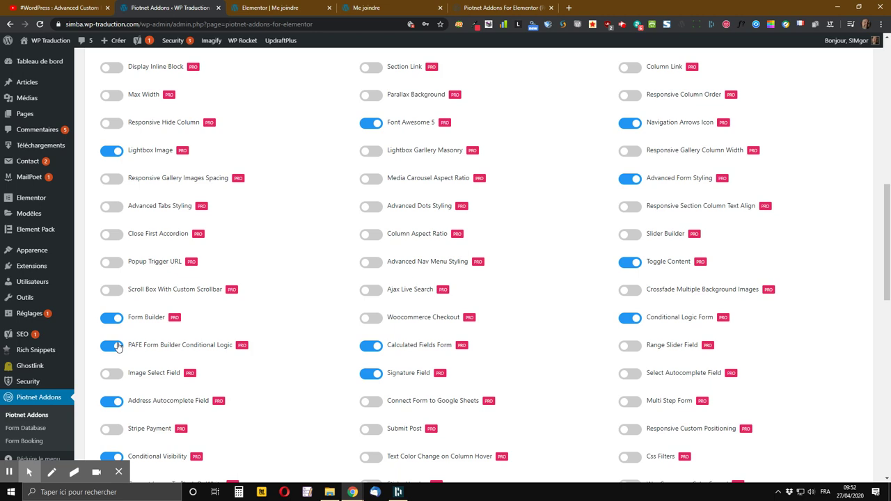
{"action": "scroll", "coordinate": [119, 348], "scroll_direction": "up", "scroll_amount": 3}
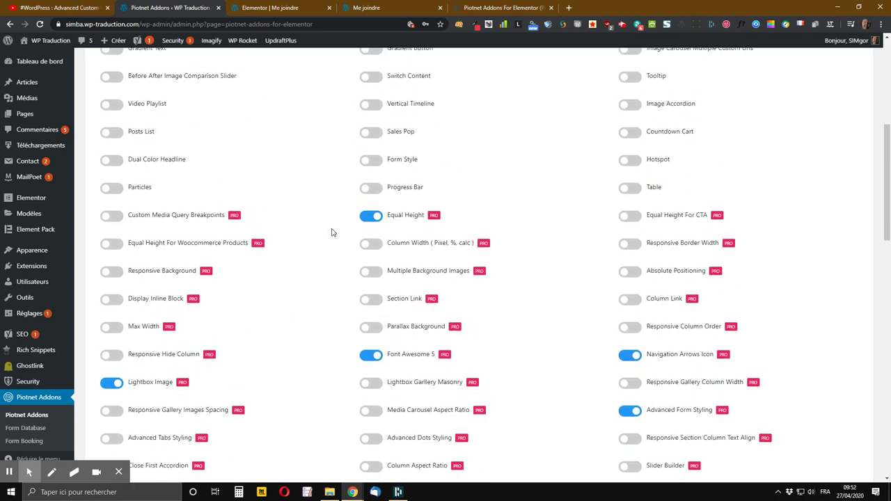
{"action": "scroll", "coordinate": [330, 282], "scroll_direction": "up", "scroll_amount": 3}
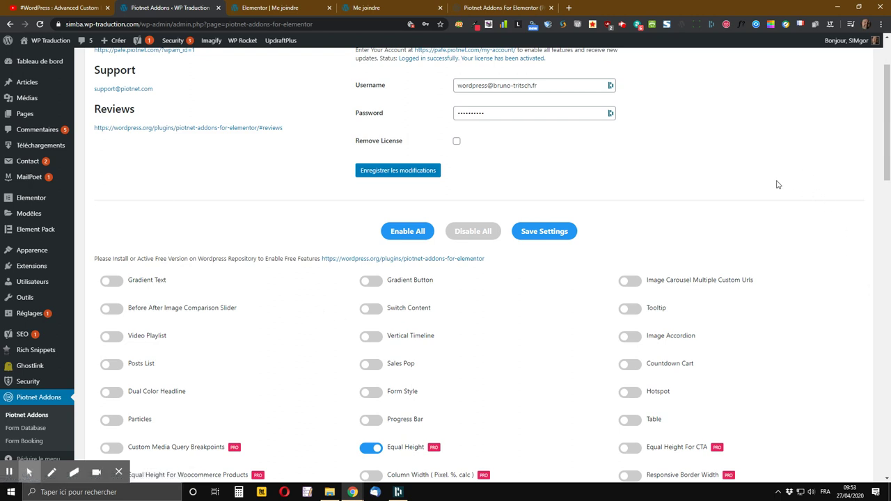
{"action": "scroll", "coordinate": [567, 333], "scroll_direction": "down", "scroll_amount": 3}
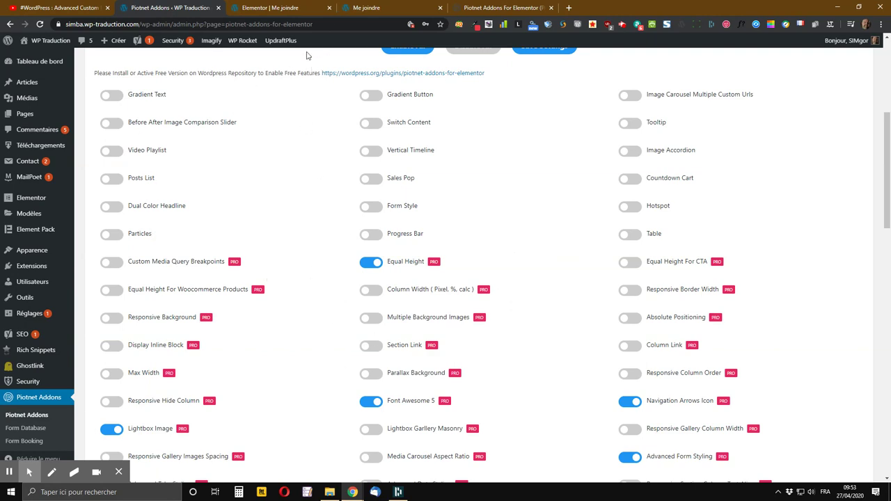
{"action": "mouse_move", "coordinate": [294, 34]}
{"action": "left_click", "coordinate": [285, 8]}
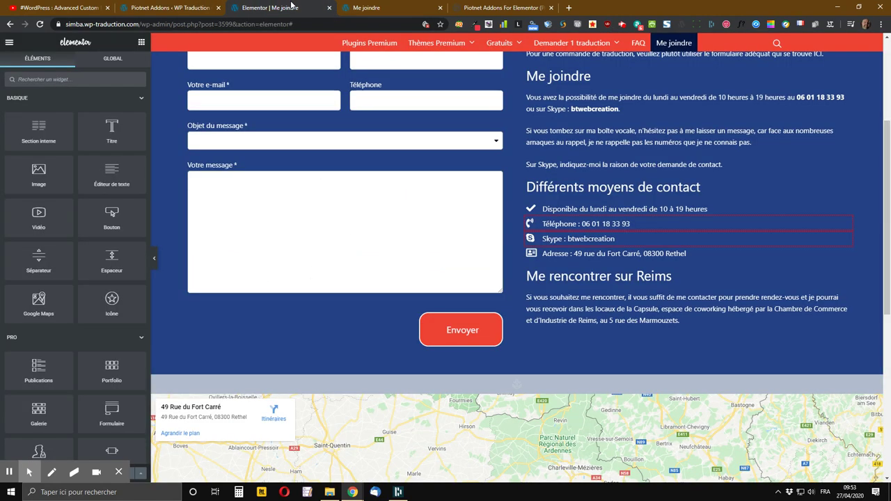
- Insert an empty section above the 'Me joindre' contact form with the '+' add-section handle
{"action": "scroll", "coordinate": [412, 232], "scroll_direction": "down", "scroll_amount": 2}
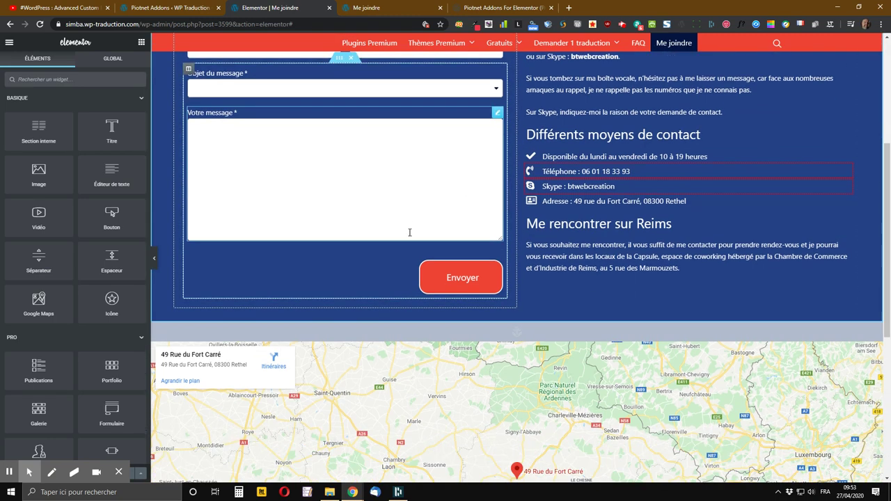
{"action": "scroll", "coordinate": [409, 235], "scroll_direction": "up", "scroll_amount": 3}
{"action": "scroll", "coordinate": [408, 225], "scroll_direction": "up", "scroll_amount": 2}
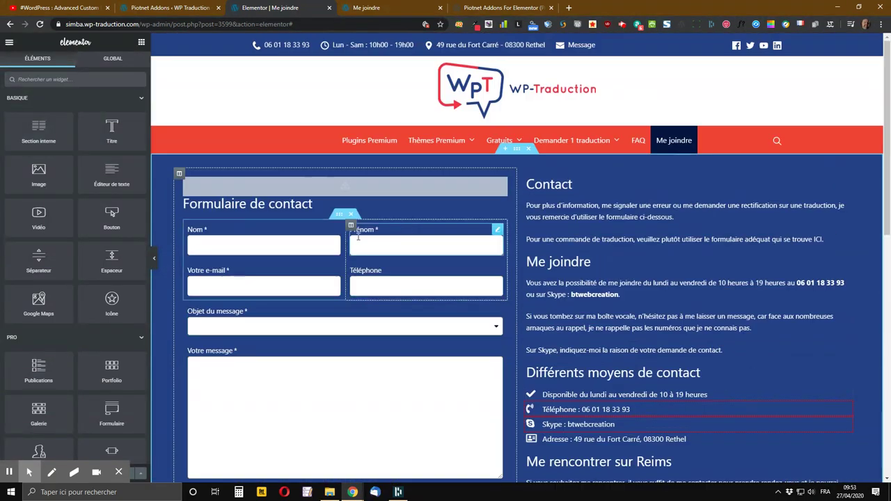
{"action": "scroll", "coordinate": [354, 232], "scroll_direction": "down", "scroll_amount": 3}
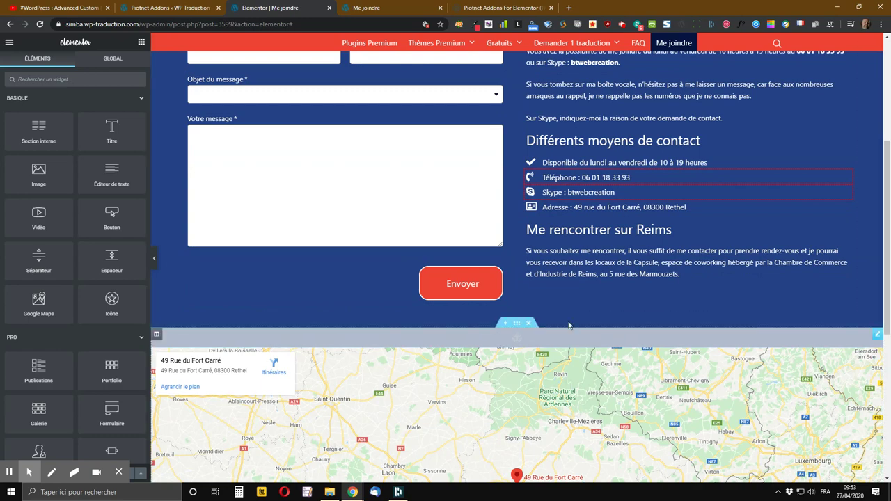
{"action": "scroll", "coordinate": [513, 305], "scroll_direction": "up", "scroll_amount": 1}
{"action": "scroll", "coordinate": [539, 320], "scroll_direction": "up", "scroll_amount": 5}
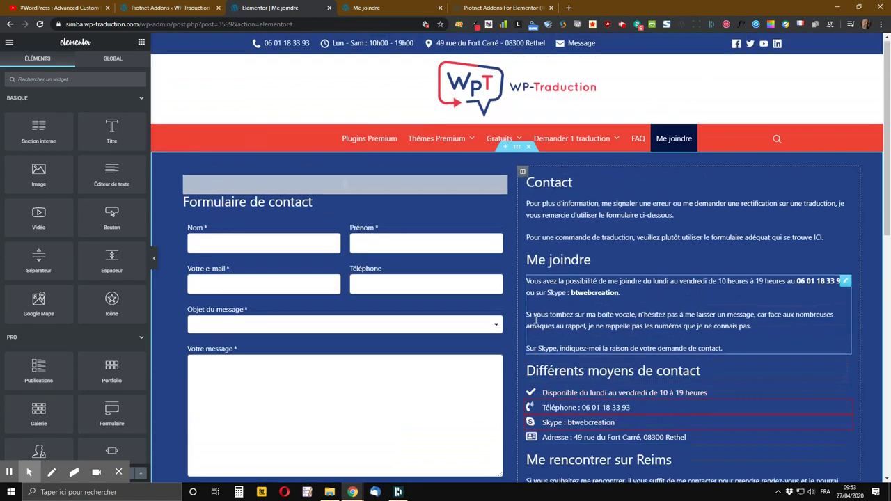
{"action": "left_click", "coordinate": [507, 152]}
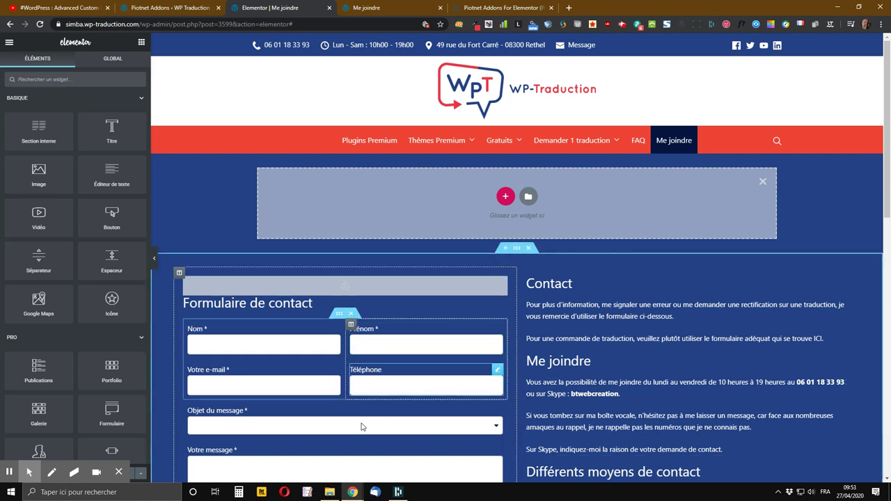
{"action": "scroll", "coordinate": [351, 409], "scroll_direction": "down", "scroll_amount": 2}
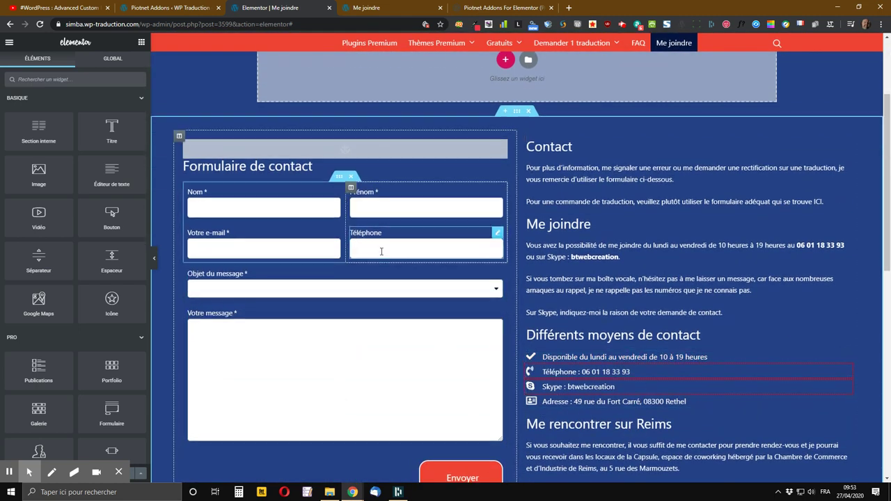
{"action": "scroll", "coordinate": [540, 259], "scroll_direction": "up", "scroll_amount": 2}
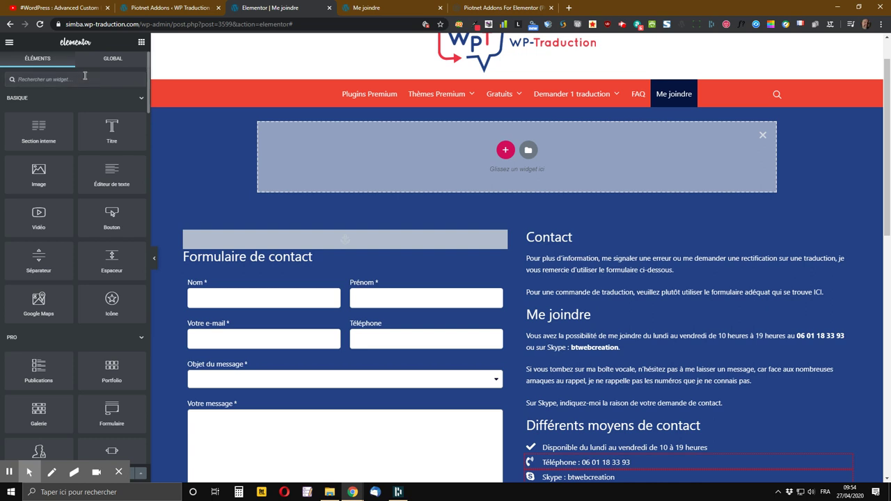
- Search the Elements panel for 'form' and place a Field widget in the new section
{"action": "left_click", "coordinate": [85, 75]}
{"action": "type", "text": "form"}
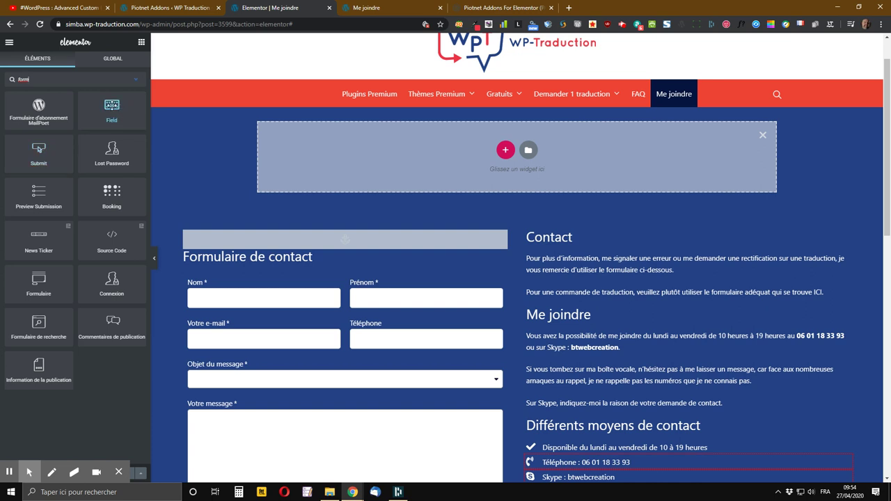
{"action": "left_click_drag", "start_coordinate": [111, 107], "coordinate": [507, 149]}
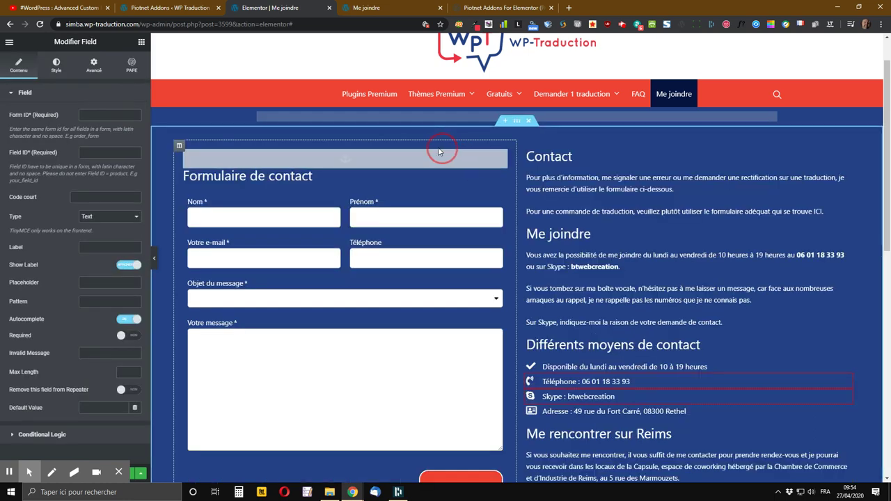
{"action": "left_click", "coordinate": [146, 62]}
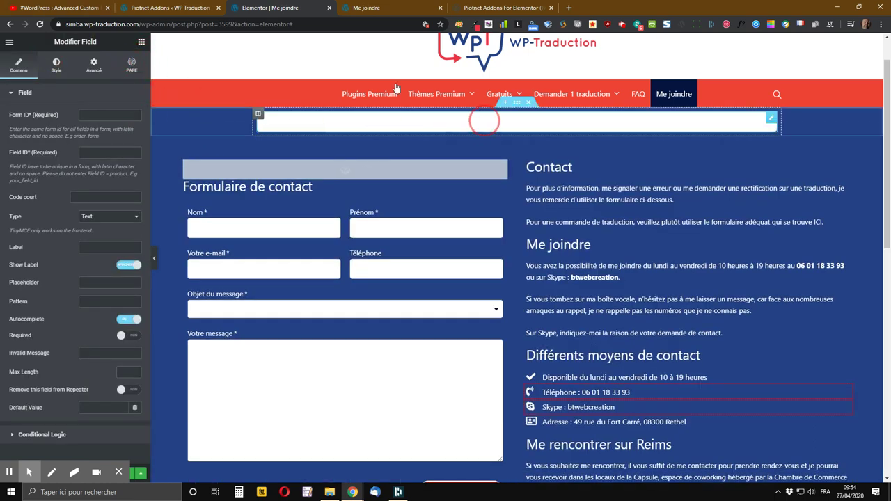
{"action": "left_click", "coordinate": [138, 69]}
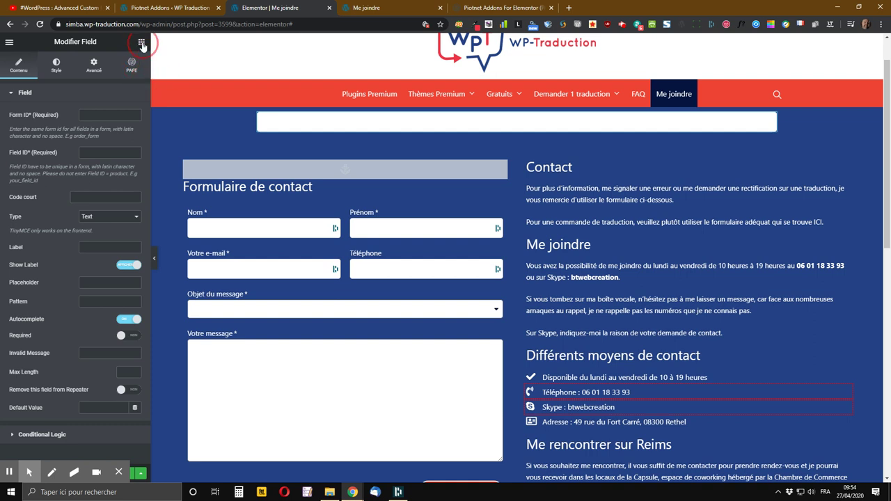
- Add a Submit button, labelled 'Cliquez ici', below the new field
{"action": "left_click", "coordinate": [141, 42]}
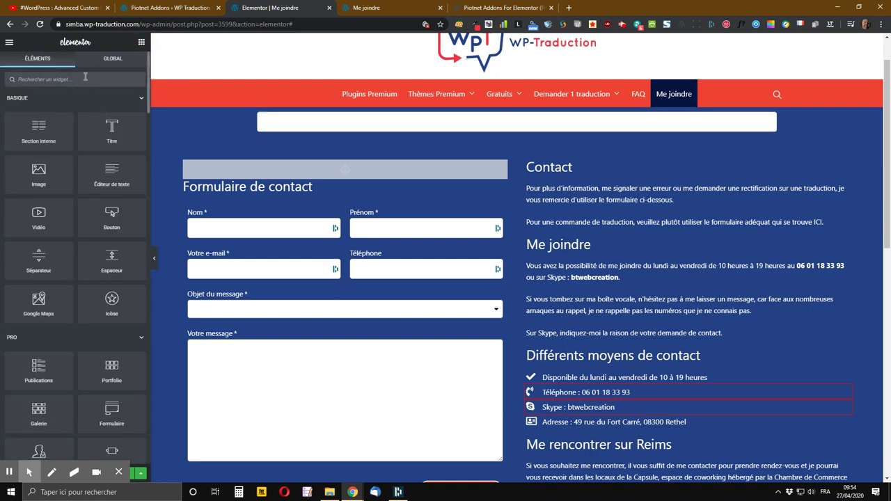
{"action": "type", "text": "form"}
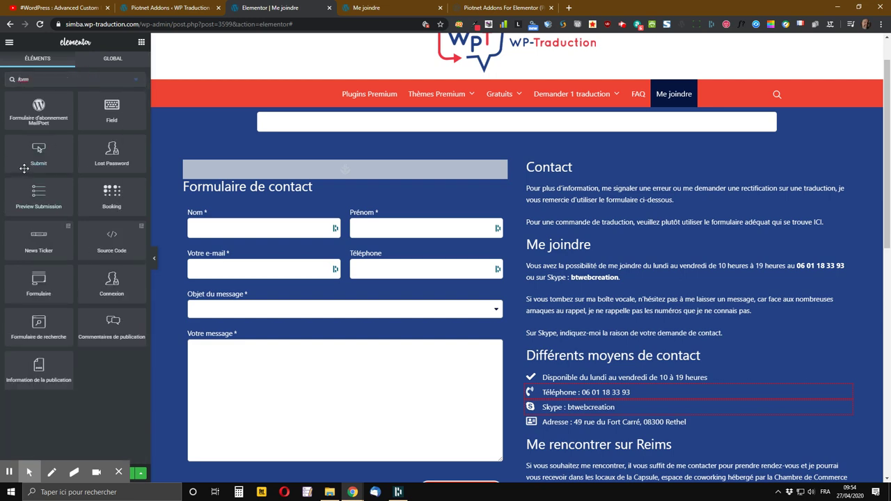
{"action": "left_click_drag", "start_coordinate": [42, 157], "coordinate": [539, 130]}
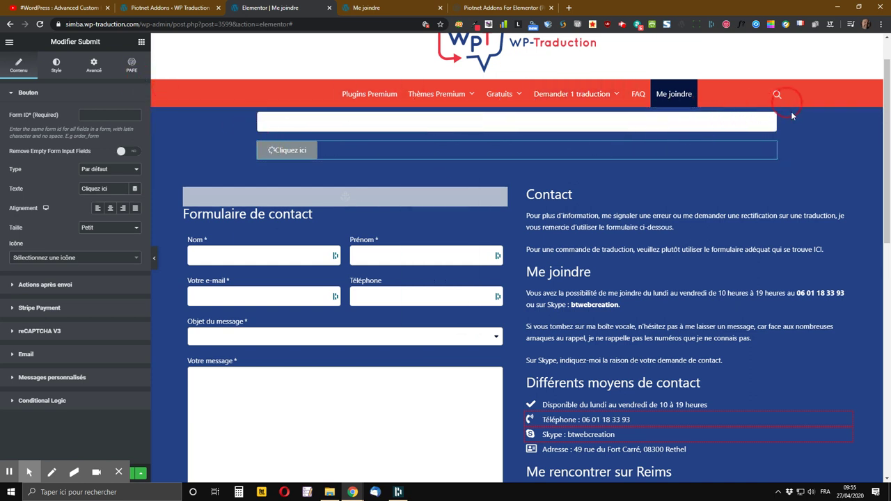
- Open the new Field widget's settings panel, where its type is Text
{"action": "left_click", "coordinate": [772, 120]}
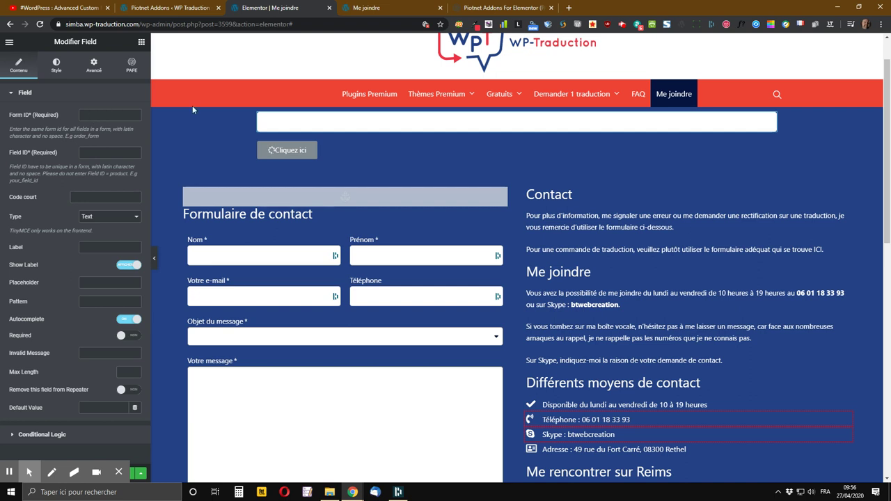
{"action": "left_click", "coordinate": [89, 115]}
- Copy the form ID contact_form from Piotnet's Form Database and return to the Elementor editor
{"action": "left_click", "coordinate": [165, 8]}
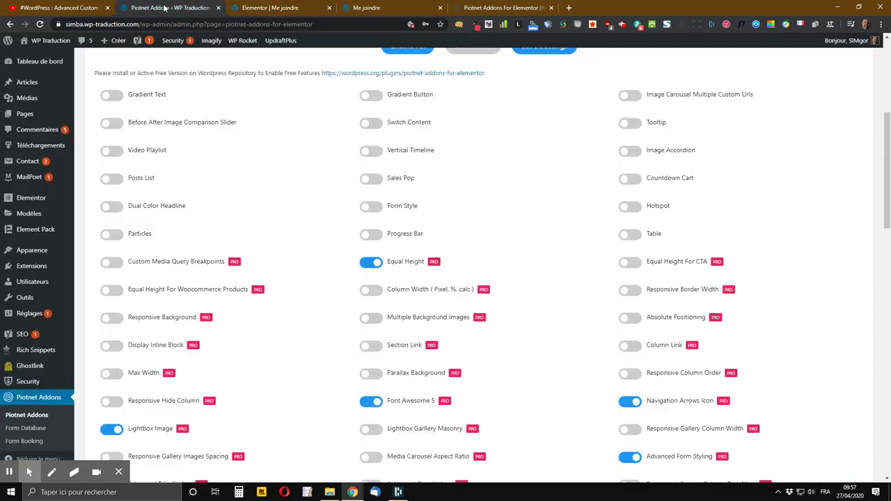
{"action": "scroll", "coordinate": [42, 425], "scroll_direction": "down", "scroll_amount": 2}
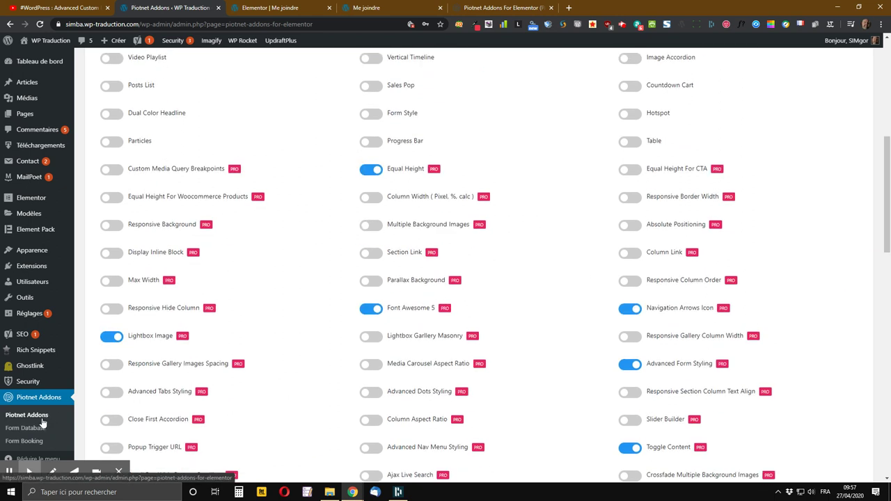
{"action": "left_click", "coordinate": [35, 428]}
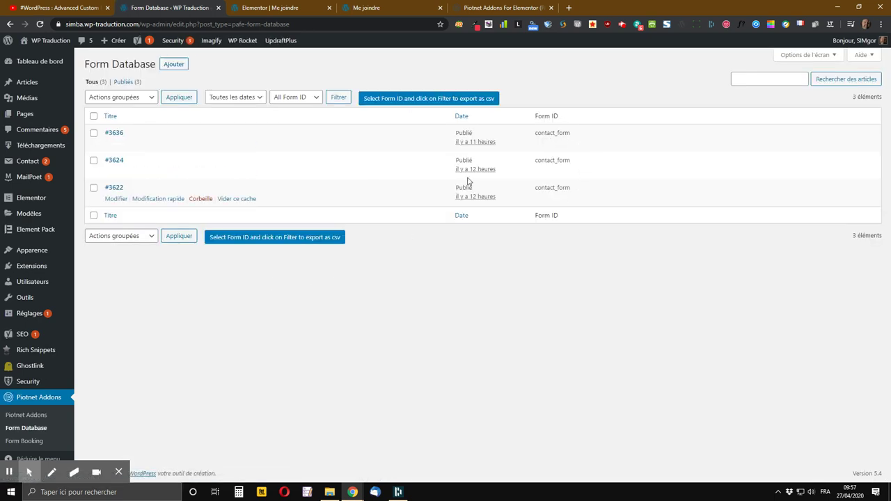
{"action": "left_click_drag", "start_coordinate": [571, 133], "coordinate": [537, 134]}
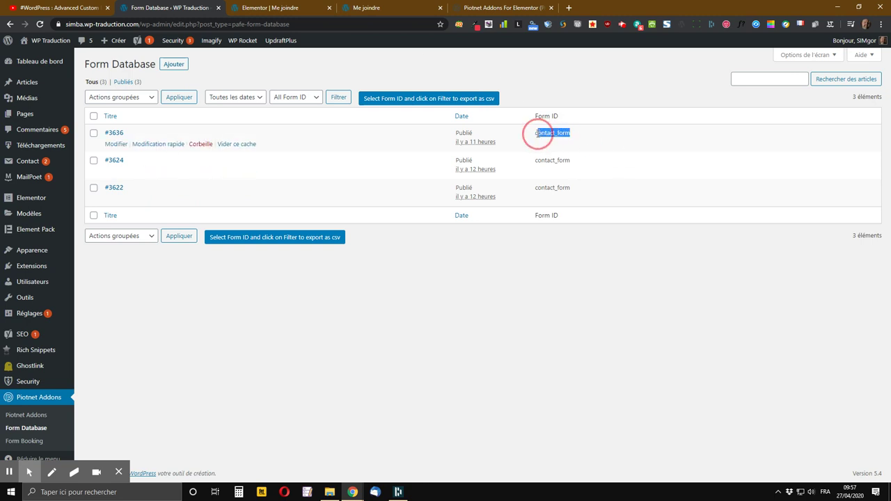
{"action": "right_click", "coordinate": [537, 134]}
{"action": "left_click", "coordinate": [553, 138]}
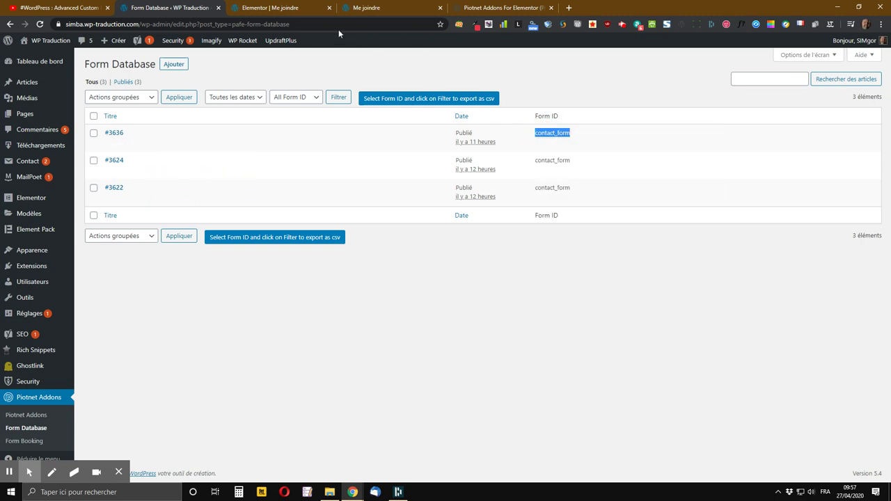
{"action": "left_click", "coordinate": [299, 8]}
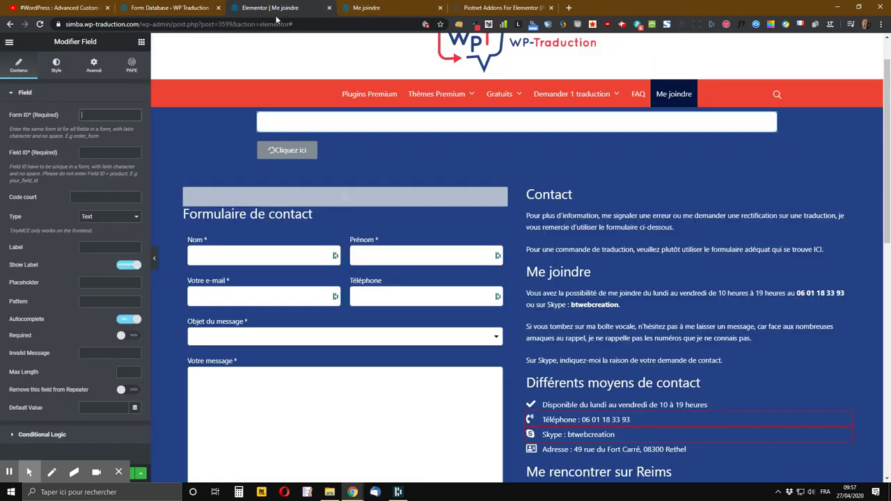
- Set the field's Form ID to contact_form_1 by pasting contact_form and appending '_1'
{"action": "left_click", "coordinate": [100, 120]}
{"action": "key", "text": "ctrl+v"}
{"action": "type", "text": "_"}
- Enter nom as the Field ID and leave the field type as Text
{"action": "left_click", "coordinate": [92, 155]}
{"action": "type", "text": "nom"}
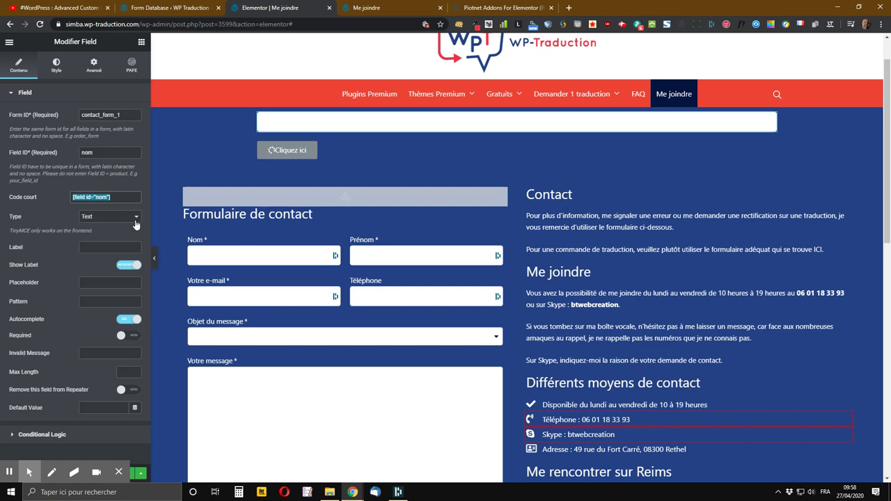
{"action": "left_click", "coordinate": [117, 227]}
{"action": "left_click", "coordinate": [117, 220]}
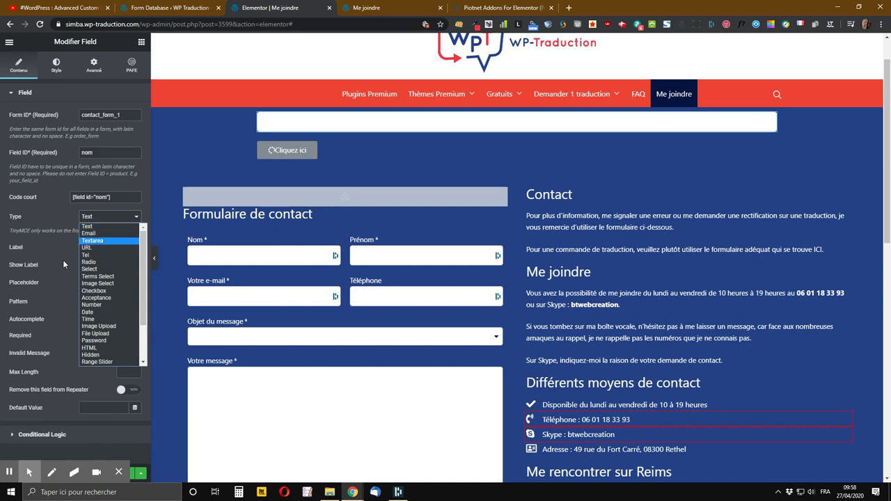
{"action": "scroll", "coordinate": [96, 335], "scroll_direction": "down", "scroll_amount": 3}
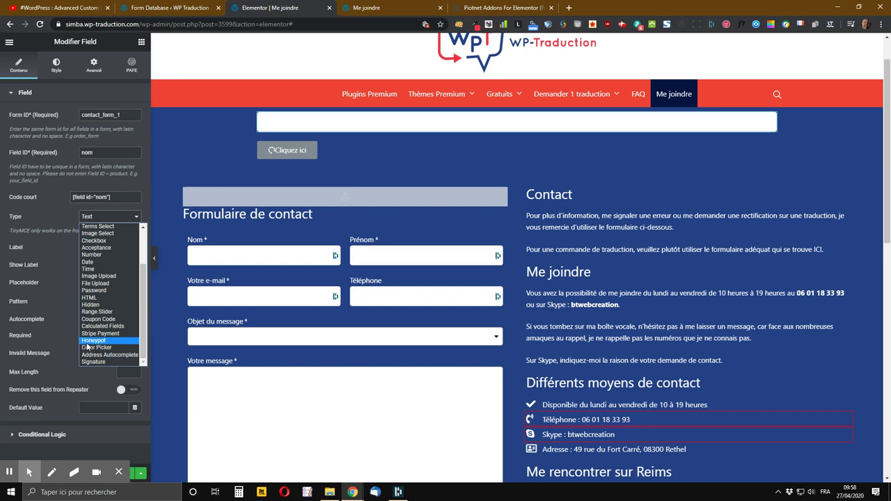
{"action": "left_click", "coordinate": [57, 212]}
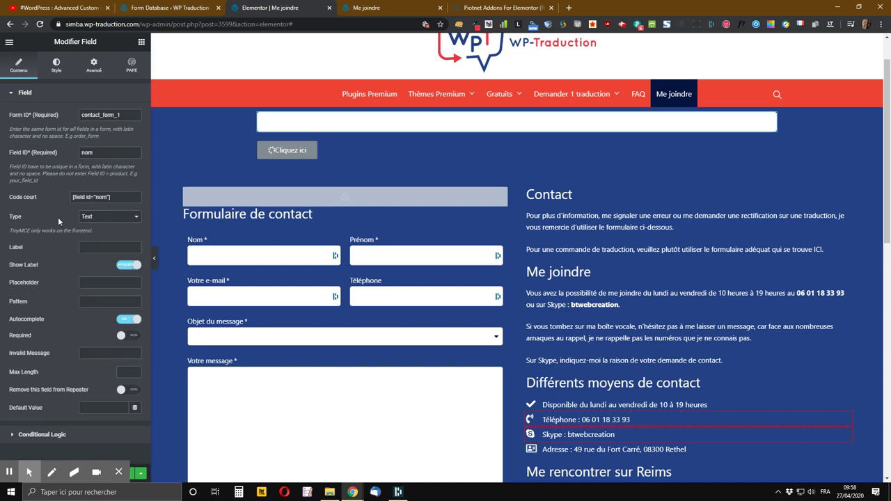
- Enter label Nom and placeholder Votre nom, and switch the Required toggle on
{"action": "left_click", "coordinate": [97, 246]}
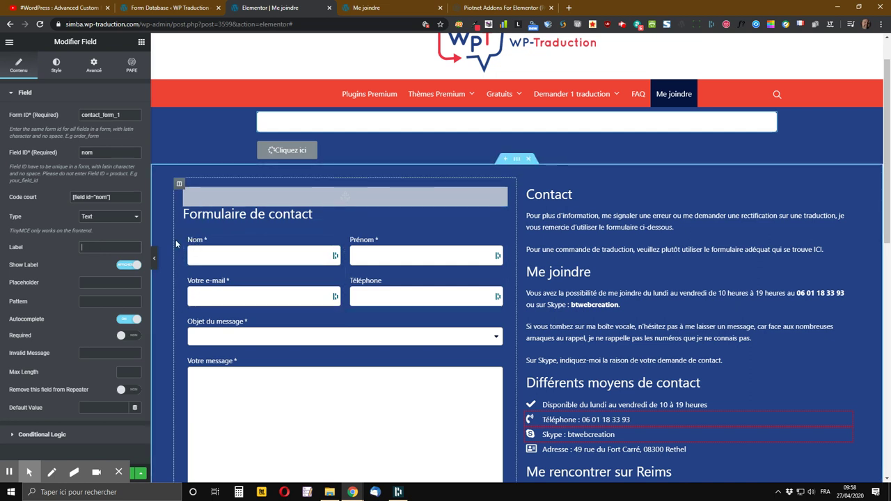
{"action": "type", "text": "Nom"}
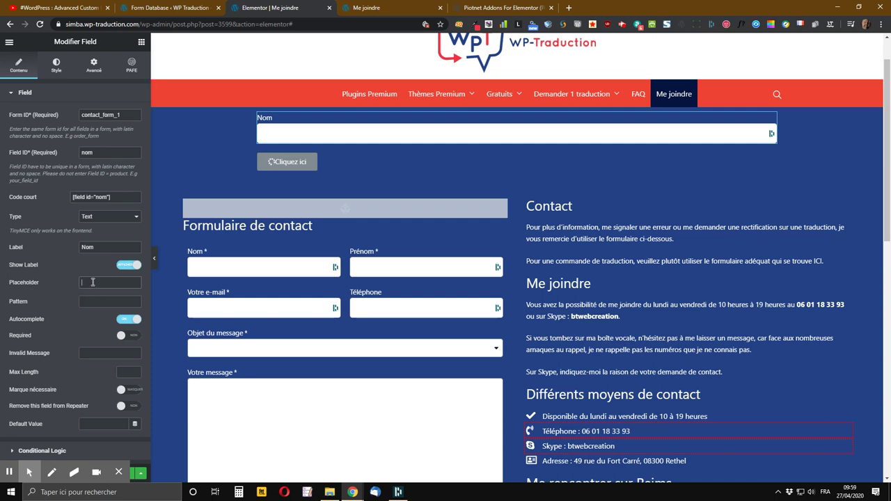
{"action": "type", "text": "Votr"}
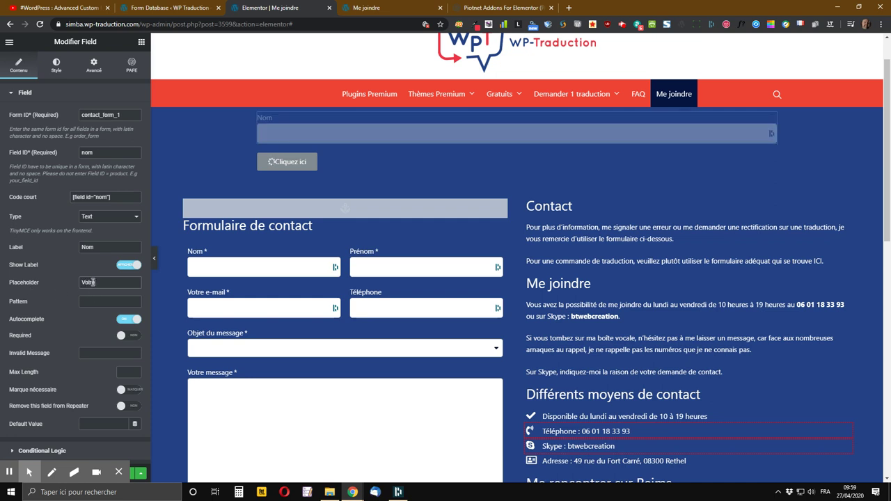
{"action": "type", "text": "e nom"}
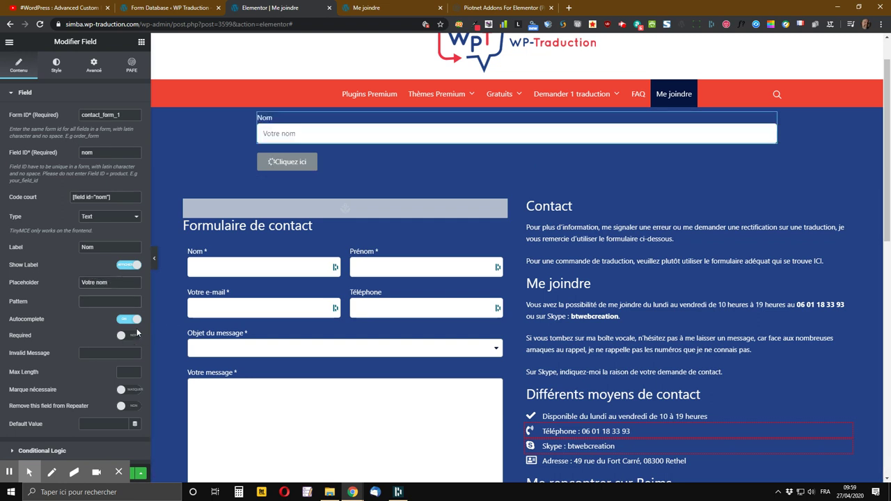
{"action": "left_click", "coordinate": [112, 299]}
{"action": "left_click", "coordinate": [125, 338]}
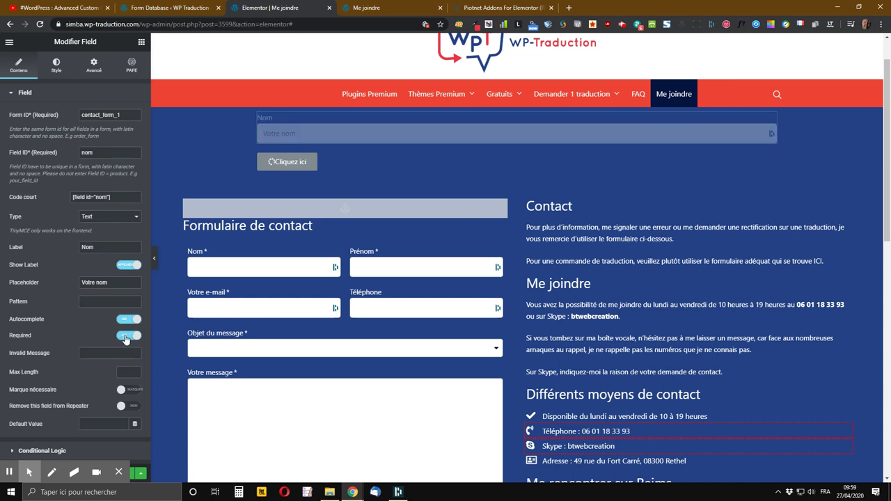
- Set the invalid message 'Veuillez saisir votre nom', enable Marque nécessaire, and save the page
{"action": "left_click", "coordinate": [92, 356]}
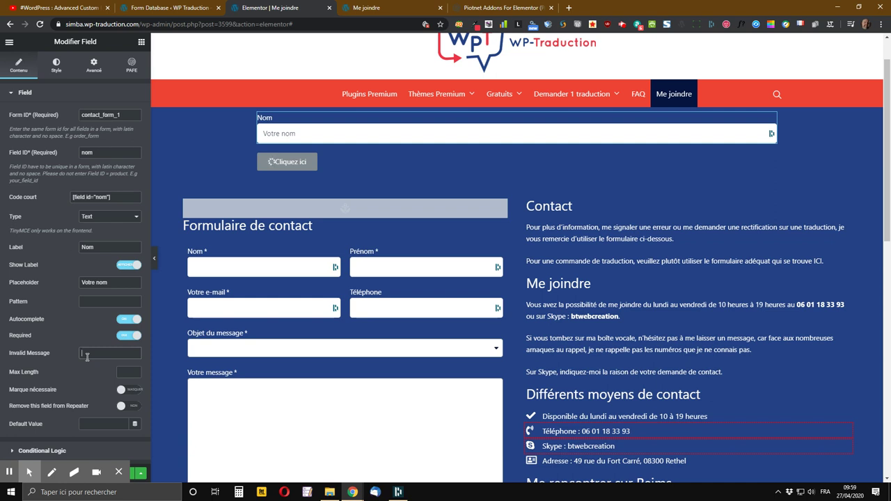
{"action": "type", "text": "Veuil"}
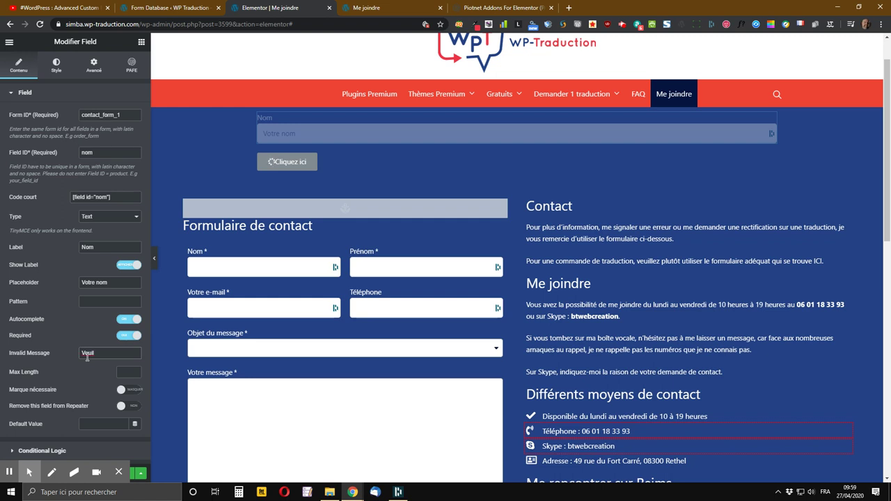
{"action": "type", "text": "lez"}
{"action": "type", "text": " sa"}
{"action": "type", "text": "isir v"}
{"action": "type", "text": "otre bom"}
{"action": "key", "text": "BackSpace"}
{"action": "key", "text": "BackSpace"}
{"action": "key", "text": "BackSpace"}
{"action": "type", "text": "nom"}
{"action": "key", "text": "Tab"}
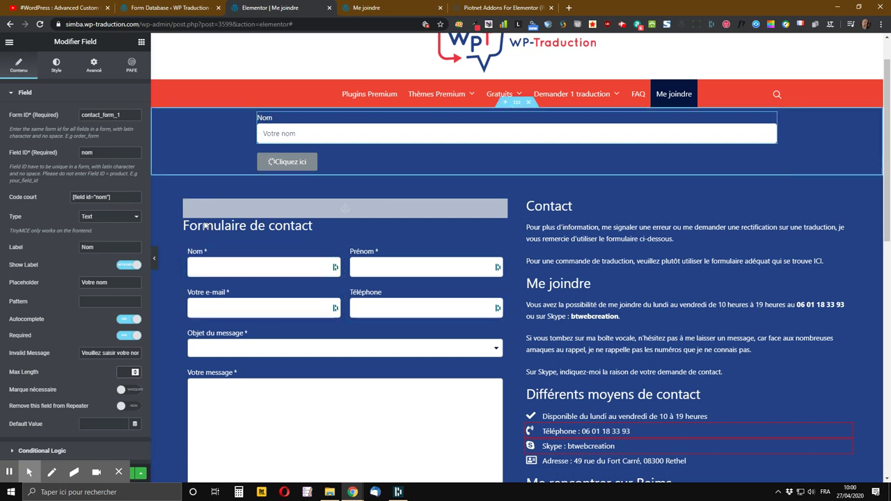
{"action": "left_click", "coordinate": [132, 391]}
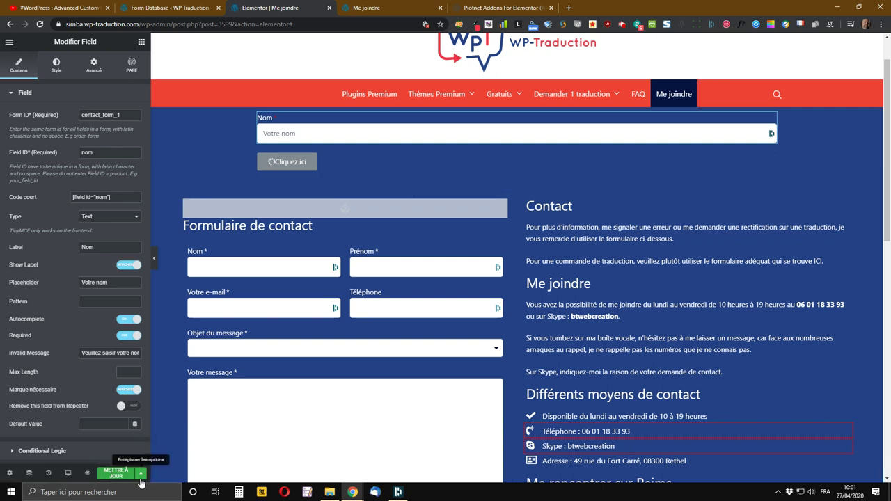
{"action": "left_click", "coordinate": [113, 474]}
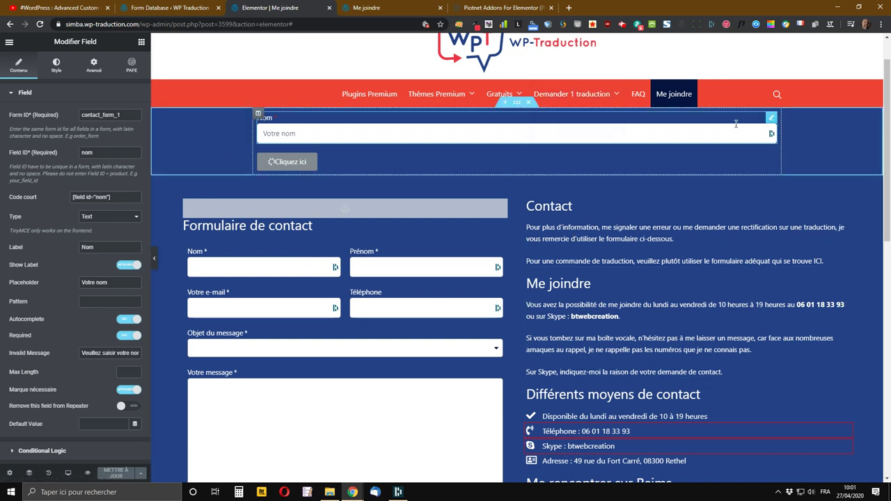
- Duplicate the Nom field using Dupliquer from its right-click menu
{"action": "right_click", "coordinate": [772, 121]}
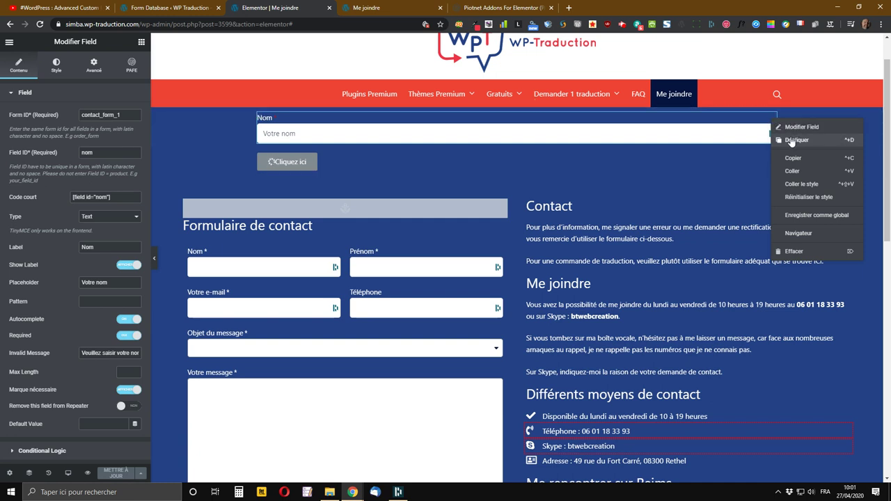
{"action": "left_click", "coordinate": [706, 130]}
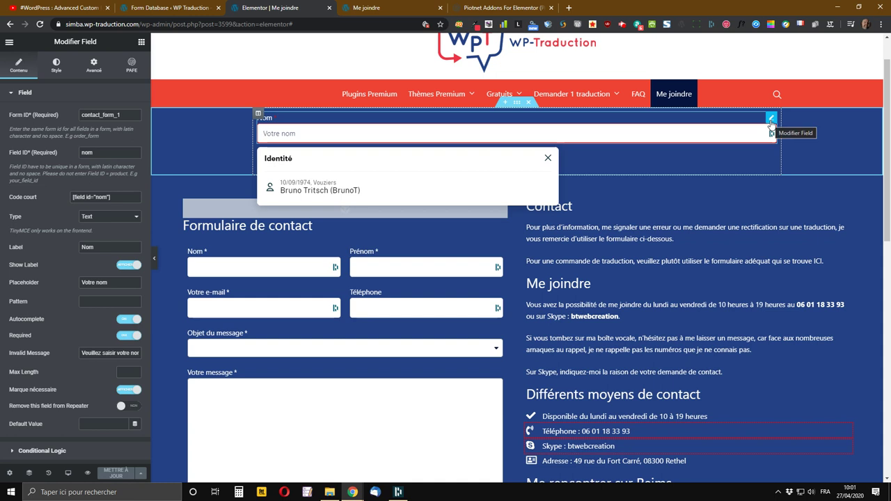
{"action": "right_click", "coordinate": [772, 123]}
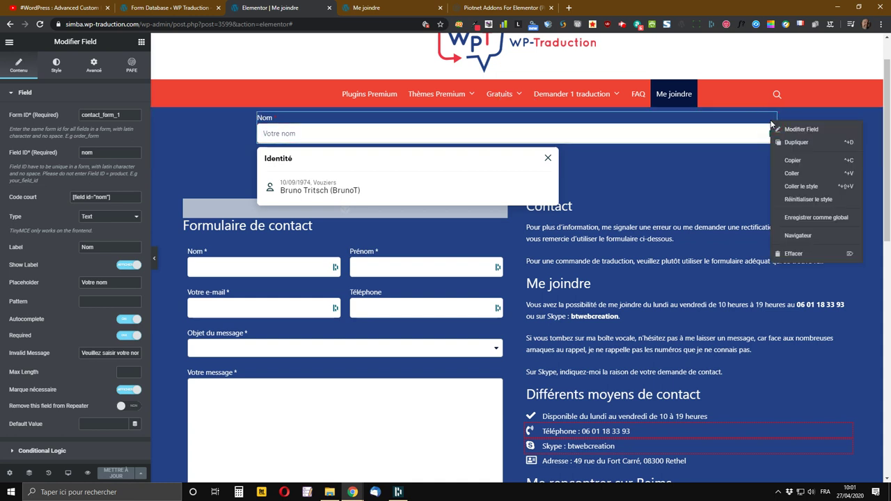
{"action": "left_click", "coordinate": [799, 142]}
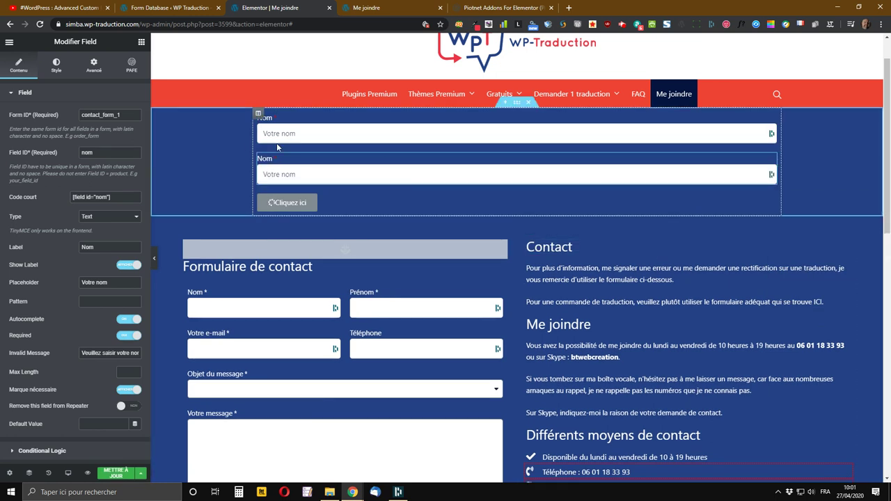
- Change the duplicate to Field ID prenom, label Préom, placeholder Votre prénom, and save
{"action": "left_click", "coordinate": [84, 151]}
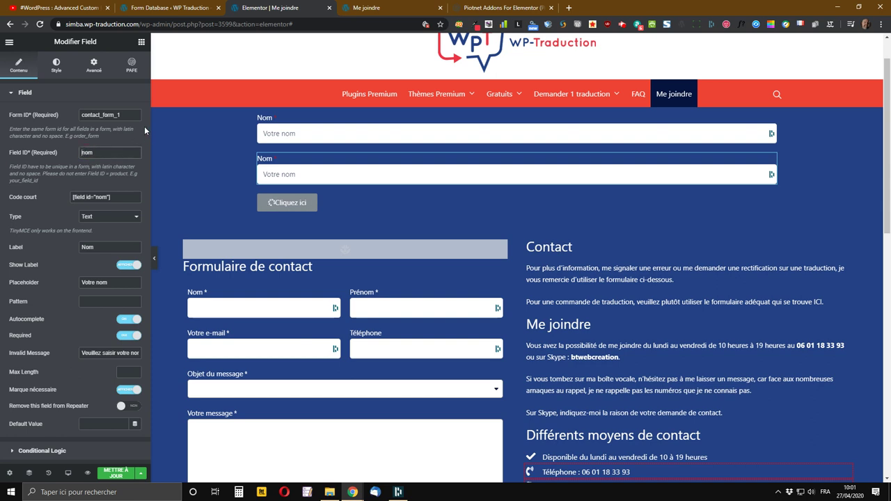
{"action": "type", "text": "pre"}
{"action": "left_click", "coordinate": [84, 248]}
{"action": "double_click", "coordinate": [86, 247]}
{"action": "type", "text": "P"}
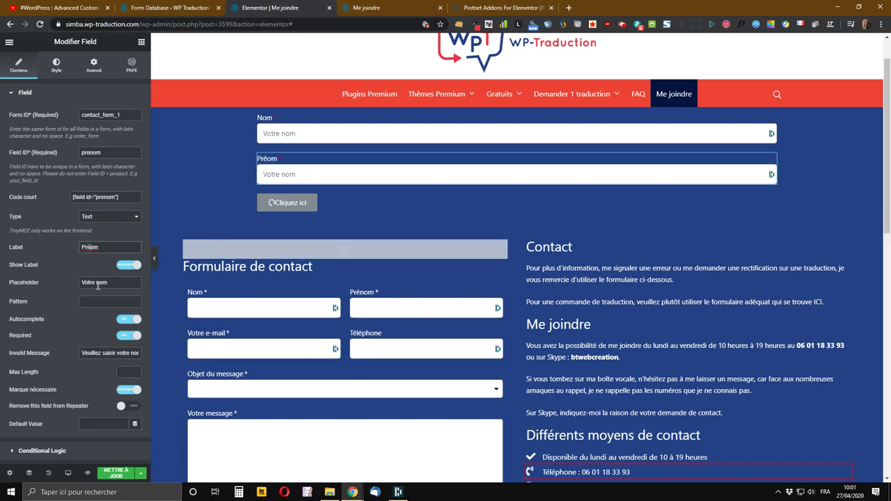
{"action": "type", "text": "pré"}
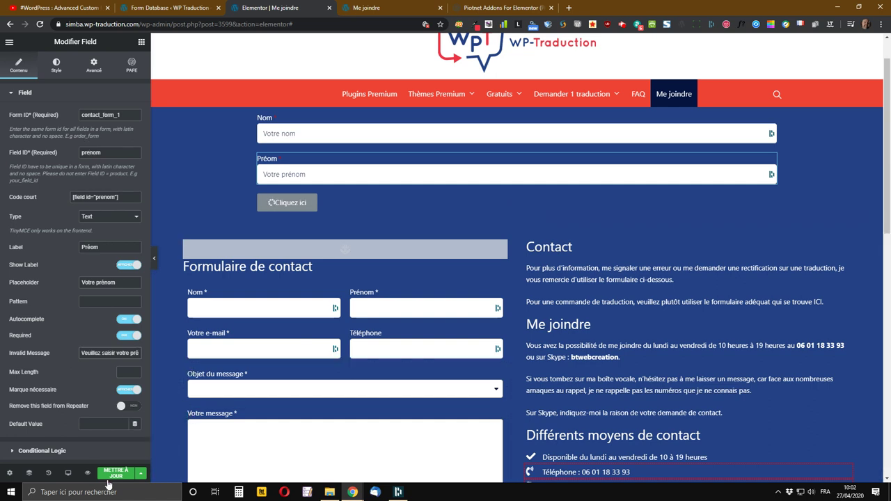
{"action": "left_click", "coordinate": [114, 473]}
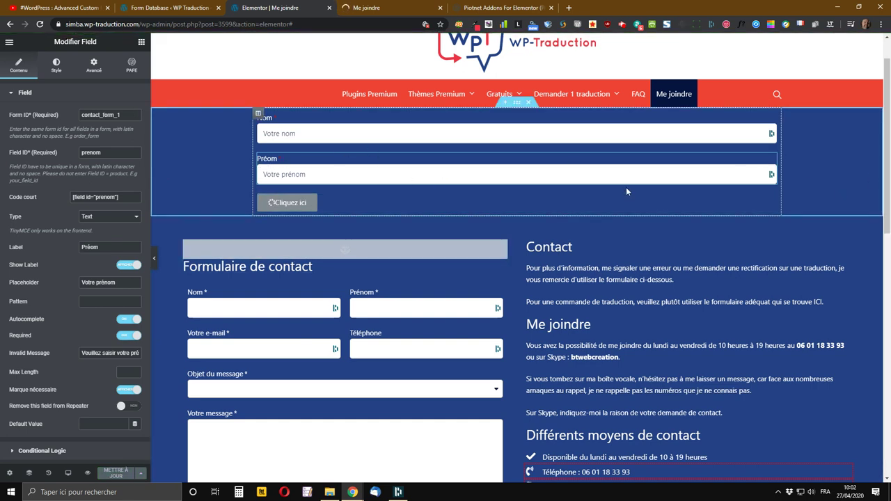
{"action": "left_click", "coordinate": [771, 159]}
- Duplicate the Préom field and make the copy an Email-type field with Field ID email
{"action": "right_click", "coordinate": [771, 160]}
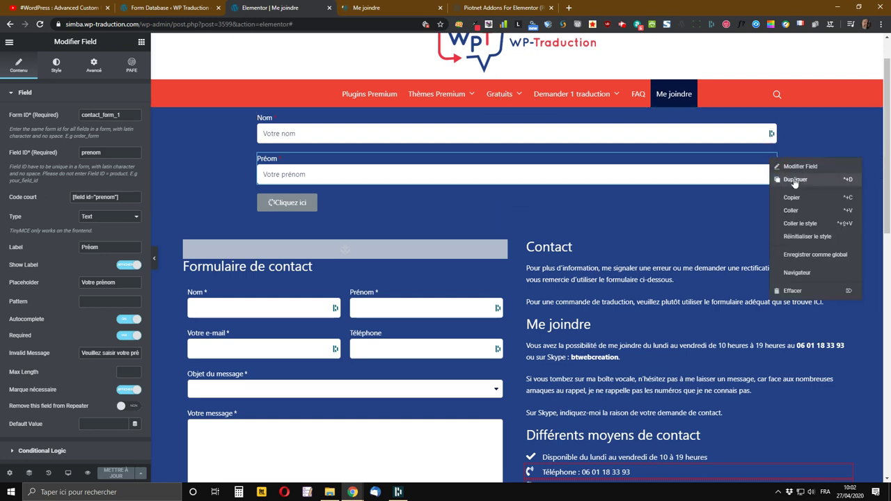
{"action": "left_click", "coordinate": [794, 181]}
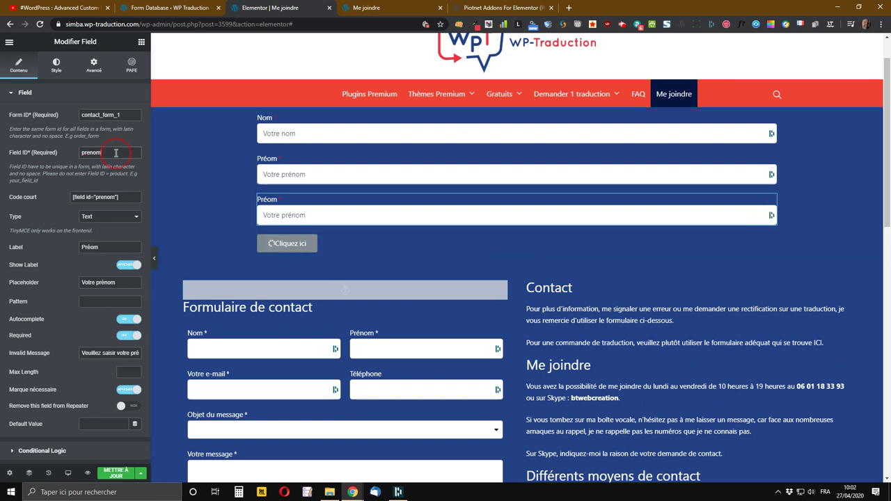
{"action": "left_click_drag", "start_coordinate": [117, 154], "coordinate": [47, 158]}
{"action": "type", "text": "email"}
{"action": "key", "text": "Tab"}
{"action": "key", "text": "Tab"}
{"action": "key", "text": "Tab"}
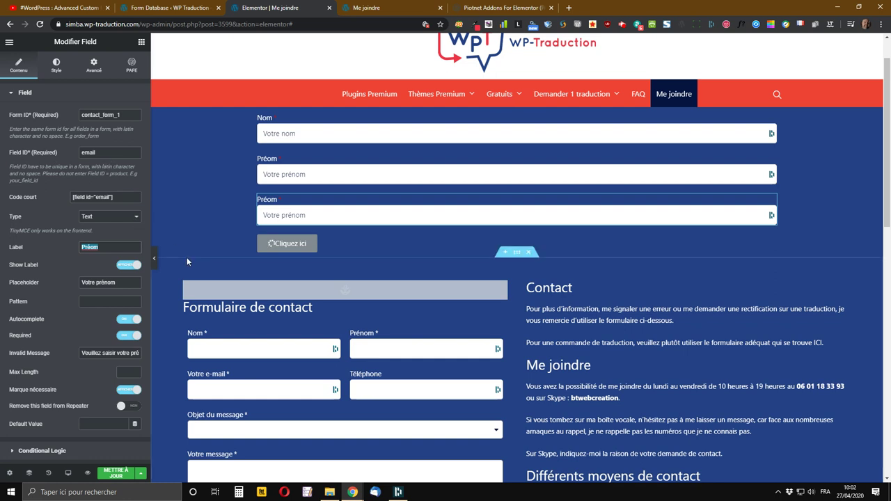
{"action": "left_click", "coordinate": [110, 218]}
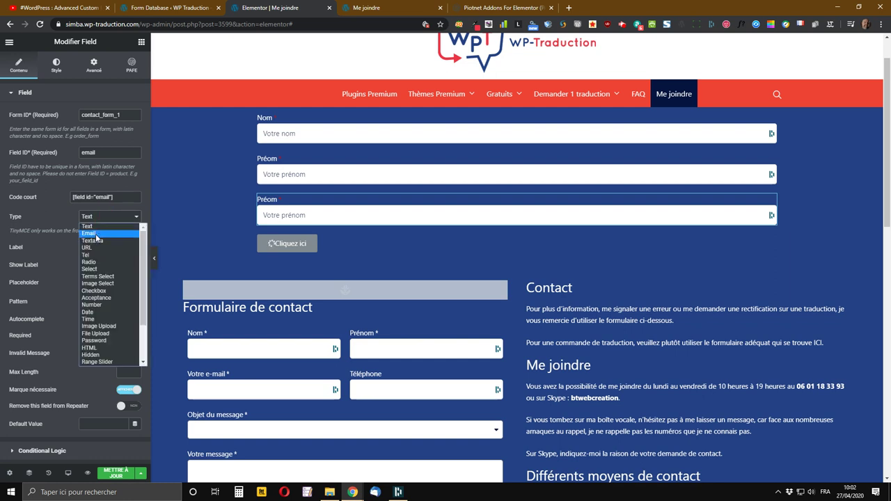
{"action": "left_click", "coordinate": [90, 234]}
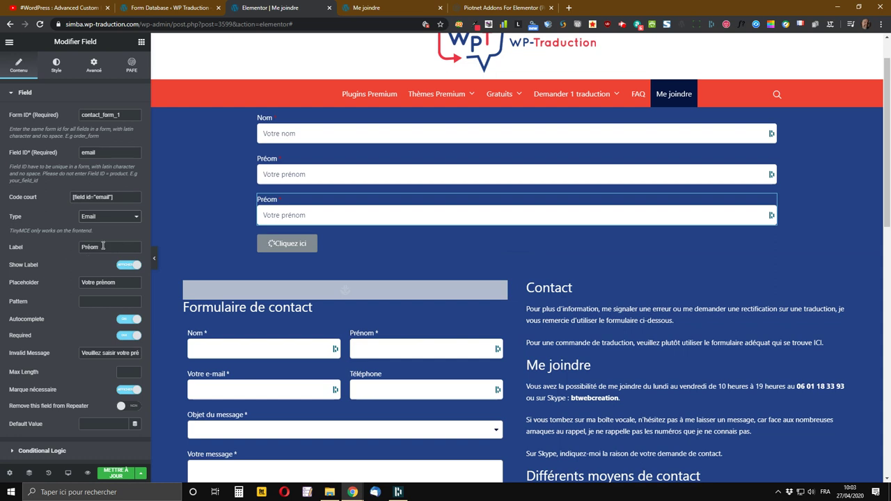
{"action": "left_click", "coordinate": [56, 252]}
{"action": "type", "text": "E-mail"}
{"action": "left_click", "coordinate": [98, 283]}
{"action": "left_click_drag", "start_coordinate": [98, 283], "coordinate": [148, 287]}
{"action": "type", "text": "e-"}
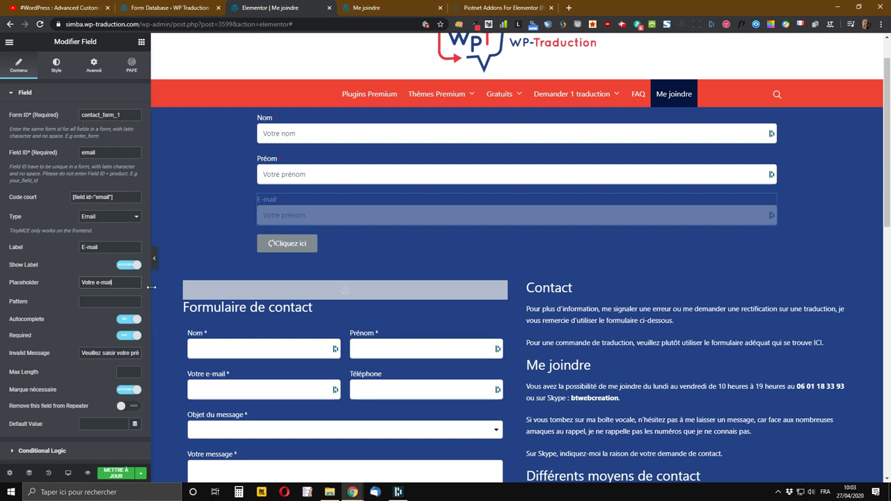
{"action": "type", "text": "mail"}
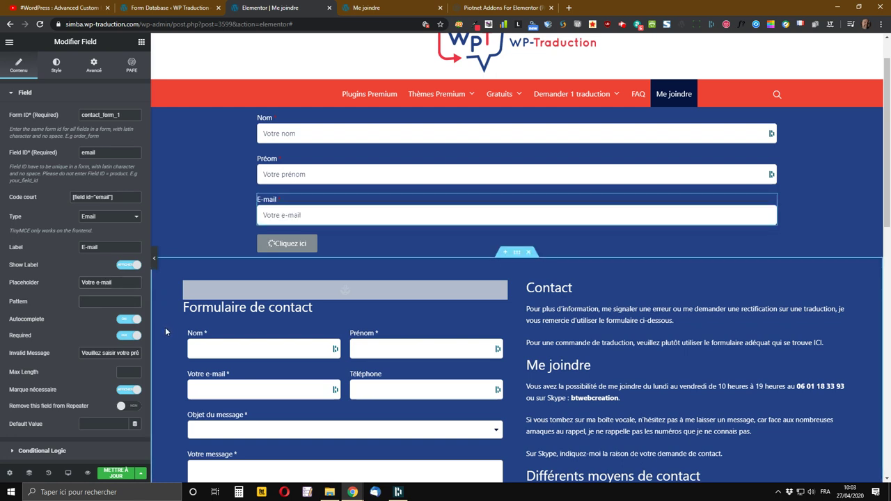
{"action": "left_click", "coordinate": [131, 298]}
{"action": "left_click_drag", "start_coordinate": [116, 282], "coordinate": [57, 288]}
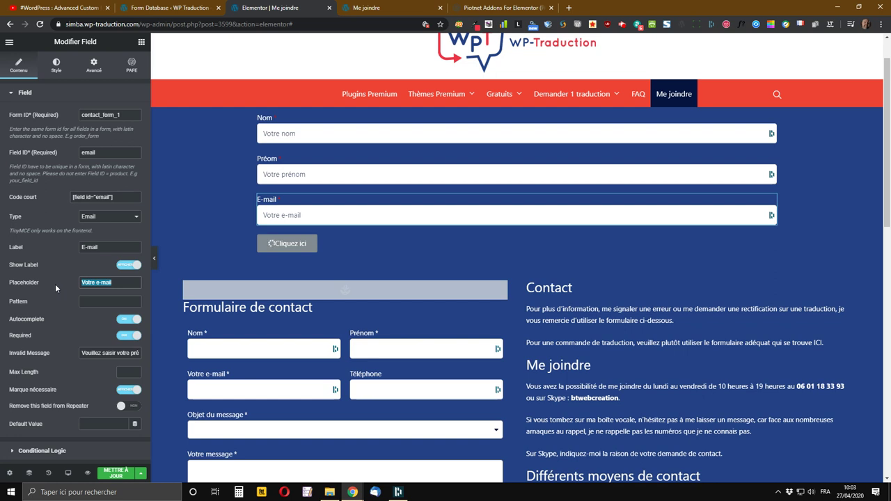
{"action": "type", "text": "votre"}
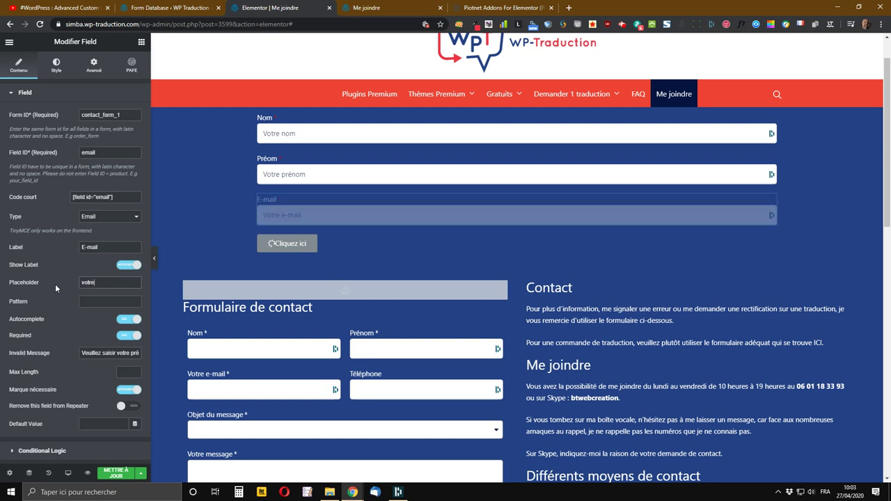
{"action": "type", "text": "mail@sfr.fr"}
{"action": "left_click", "coordinate": [112, 301]}
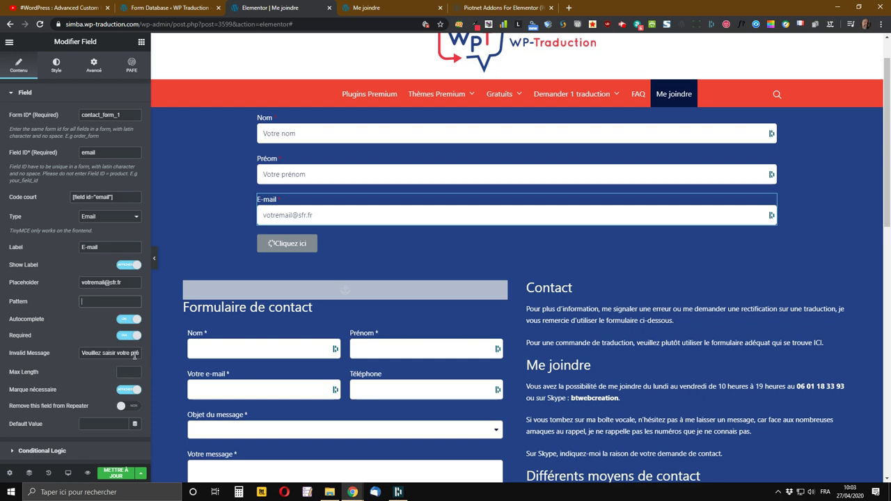
- Change the error message to ask for an e-mail instead of prénom, and save the page
{"action": "double_click", "coordinate": [133, 353]}
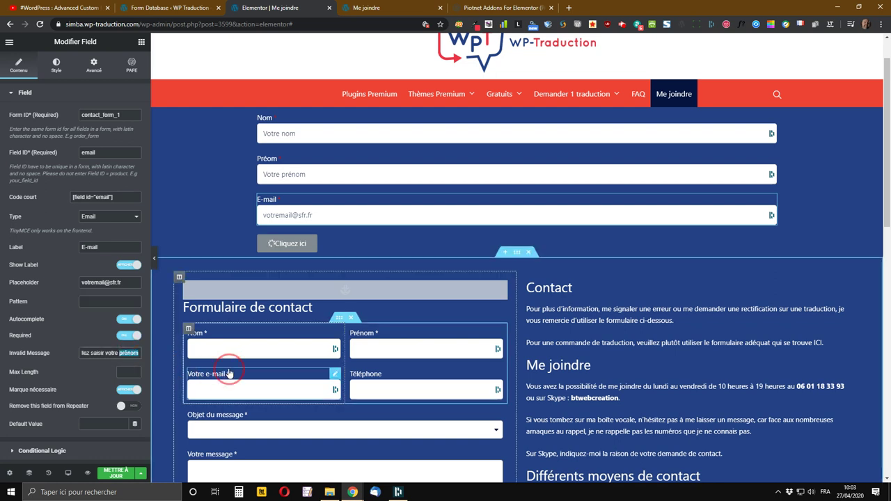
{"action": "type", "text": "e-"}
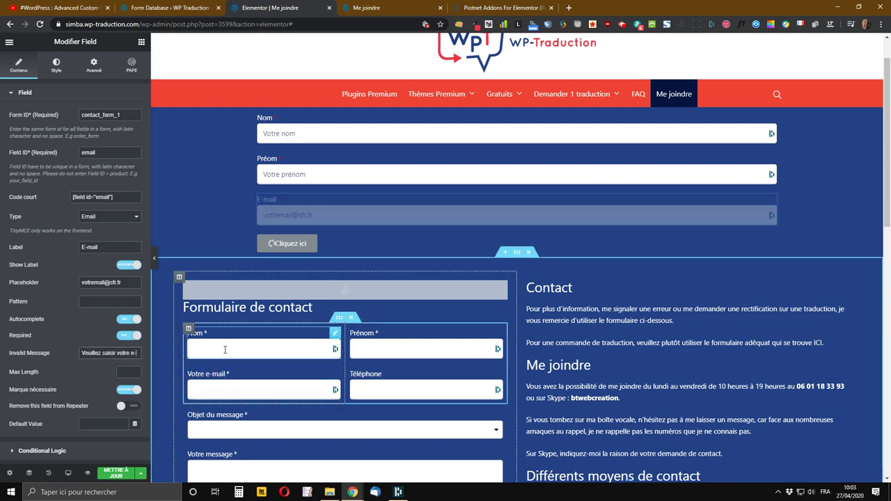
{"action": "type", "text": "mail"}
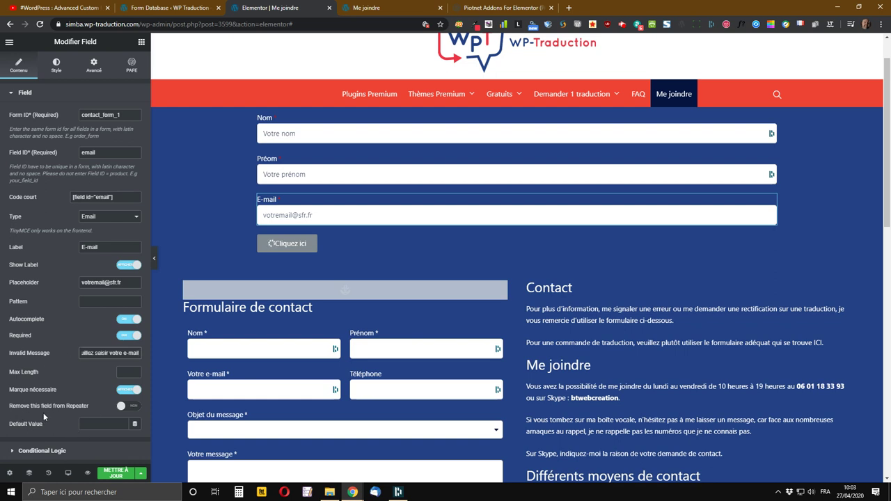
{"action": "left_click", "coordinate": [118, 475]}
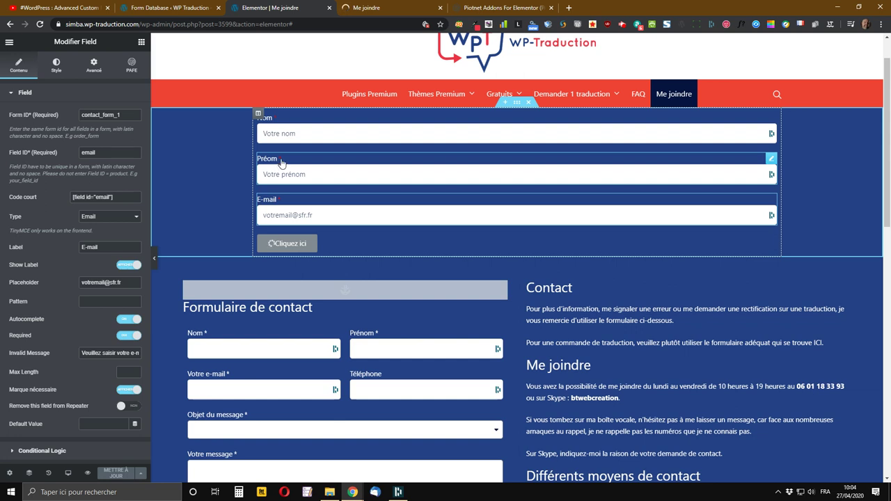
- Fix the second field's label from Préom to Prénom and save the page
{"action": "right_click", "coordinate": [772, 161]}
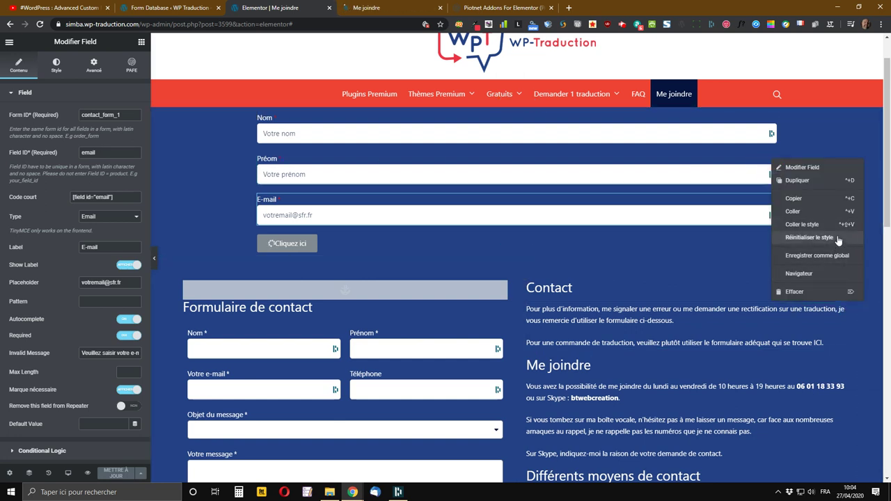
{"action": "left_click", "coordinate": [796, 167]}
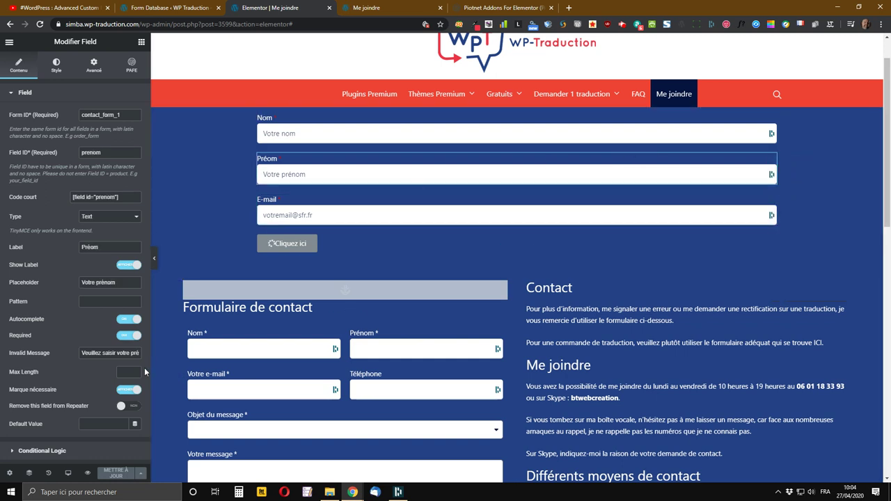
{"action": "left_click", "coordinate": [90, 248]}
{"action": "type", "text": "n"}
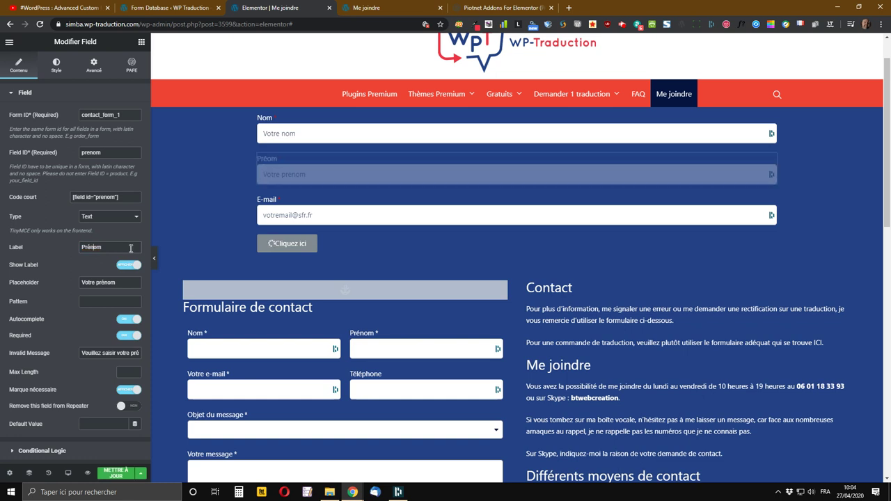
{"action": "left_click", "coordinate": [135, 474]}
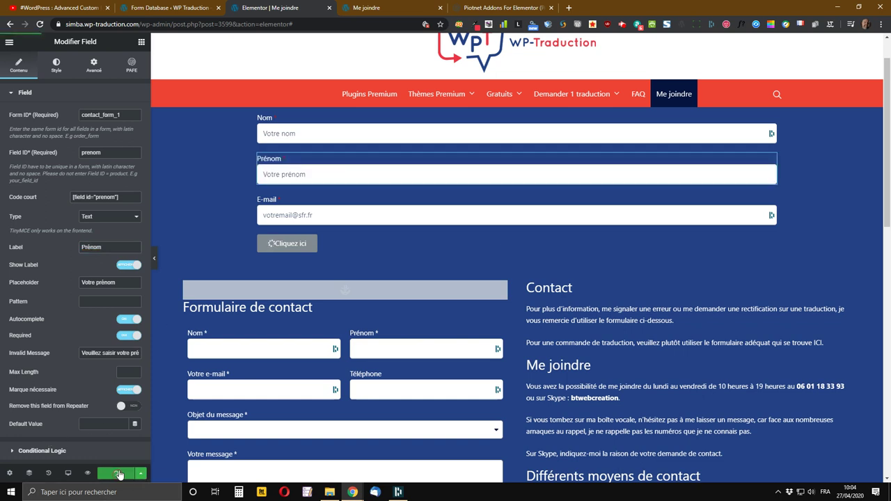
{"action": "mouse_move", "coordinate": [468, 102]}
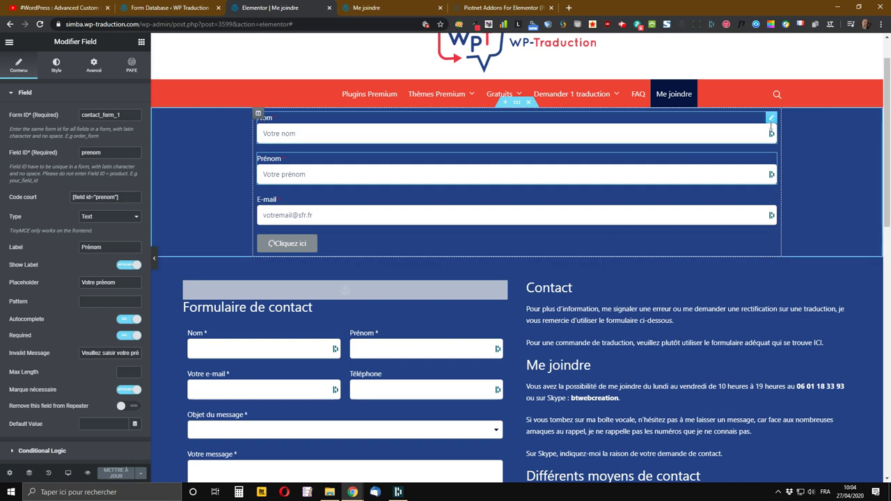
- Set the Nom field's label text colour and required-marker colour to white under Style > Label
{"action": "right_click", "coordinate": [772, 123]}
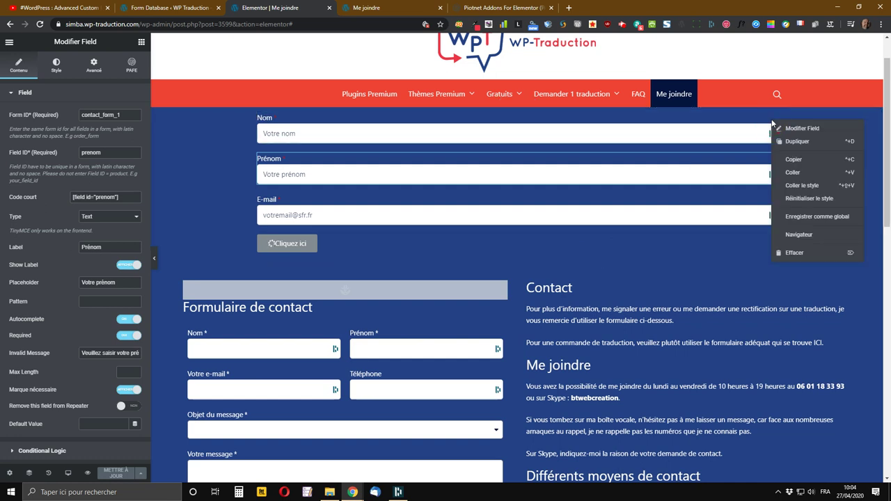
{"action": "left_click", "coordinate": [801, 129]}
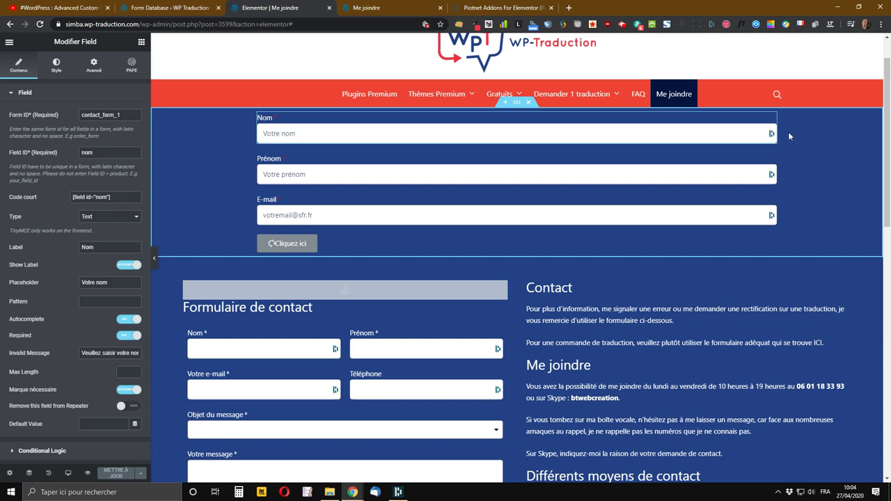
{"action": "left_click", "coordinate": [55, 73]}
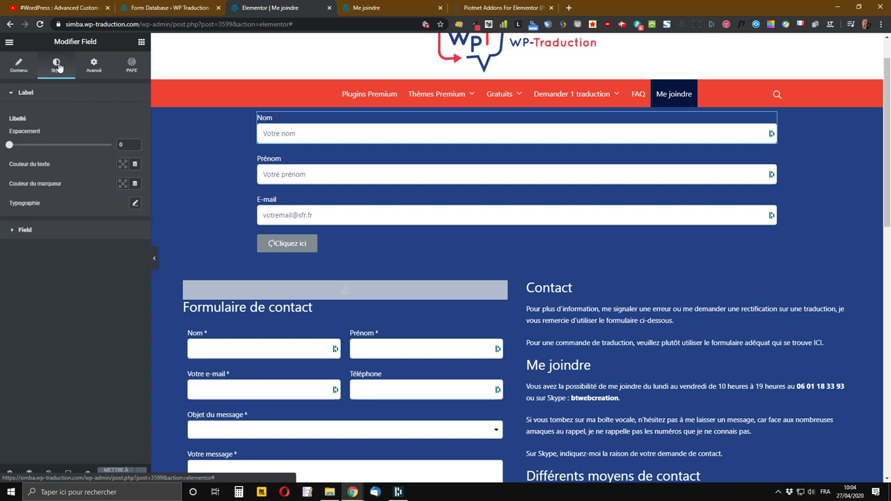
{"action": "left_click", "coordinate": [122, 166]}
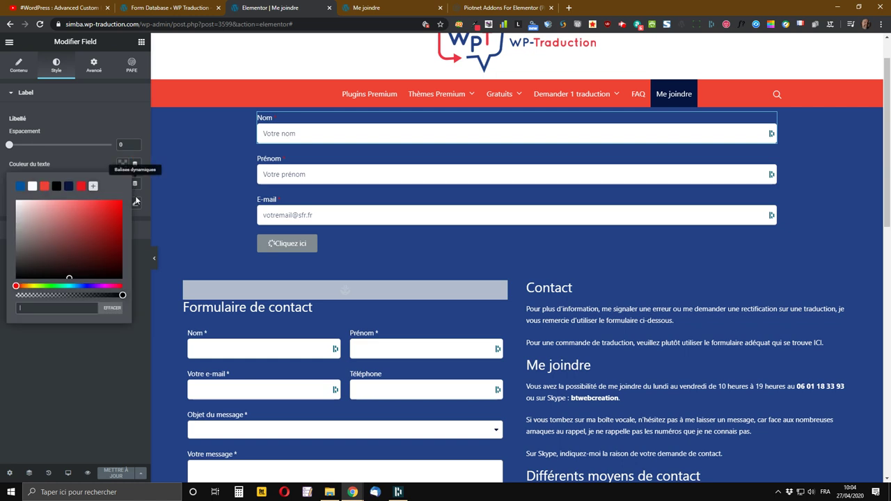
{"action": "left_click", "coordinate": [32, 188]}
{"action": "left_click", "coordinate": [112, 163]}
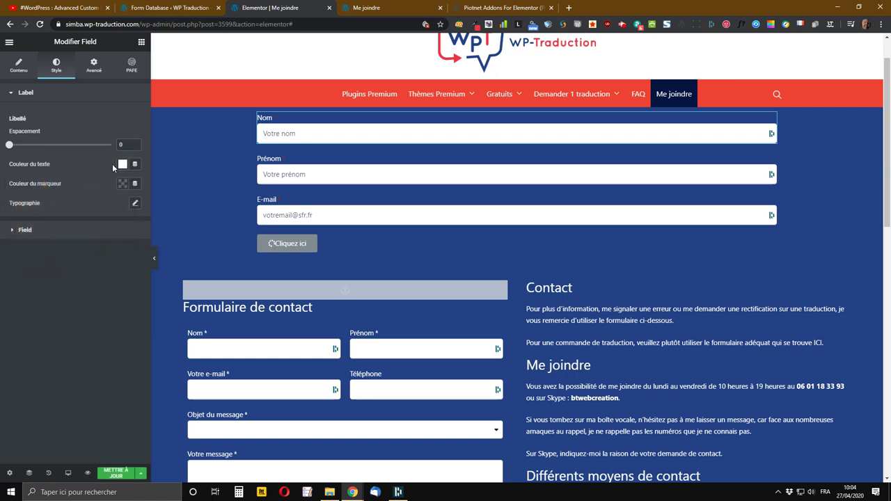
{"action": "left_click", "coordinate": [122, 184]}
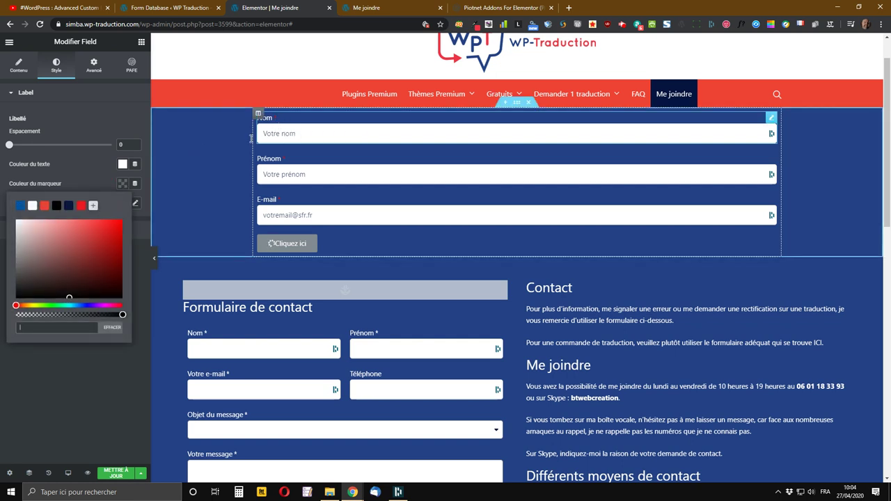
{"action": "left_click", "coordinate": [32, 207]}
{"action": "left_click", "coordinate": [111, 183]}
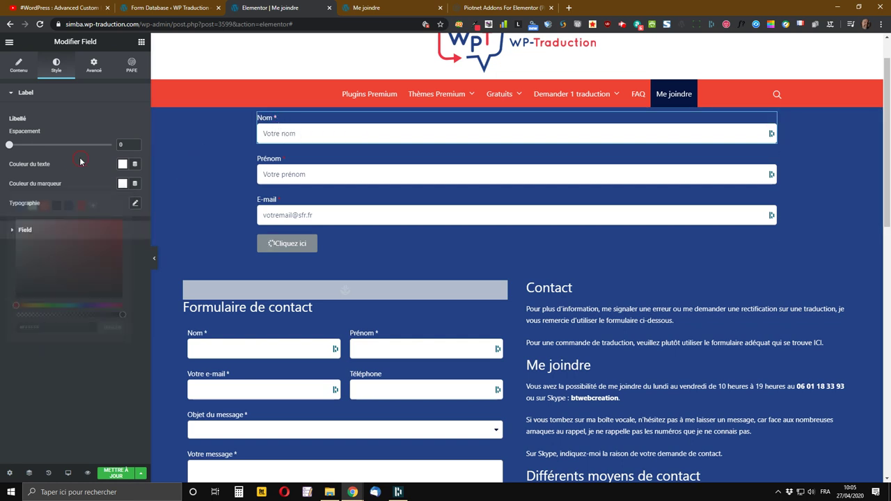
{"action": "left_click", "coordinate": [45, 232]}
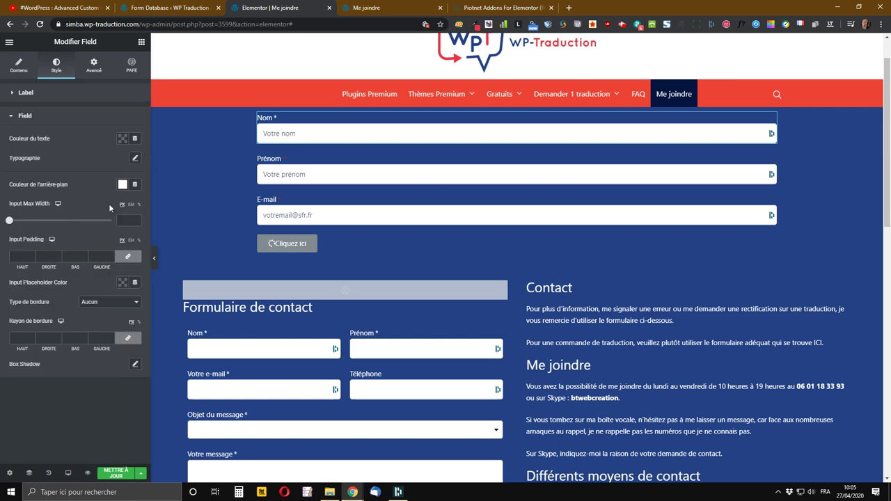
- Set the Nom field's text to the dark navy preset and its placeholder to the red preset, then save the page
{"action": "left_click", "coordinate": [123, 140]}
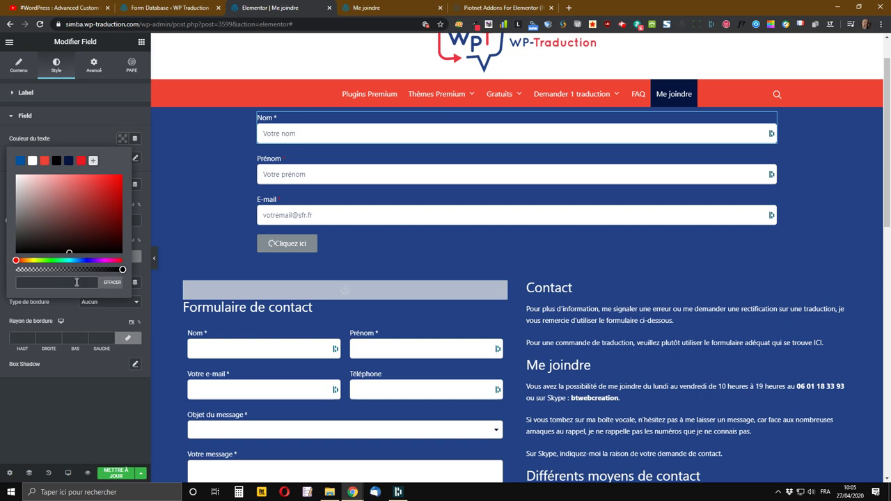
{"action": "left_click", "coordinate": [68, 161]}
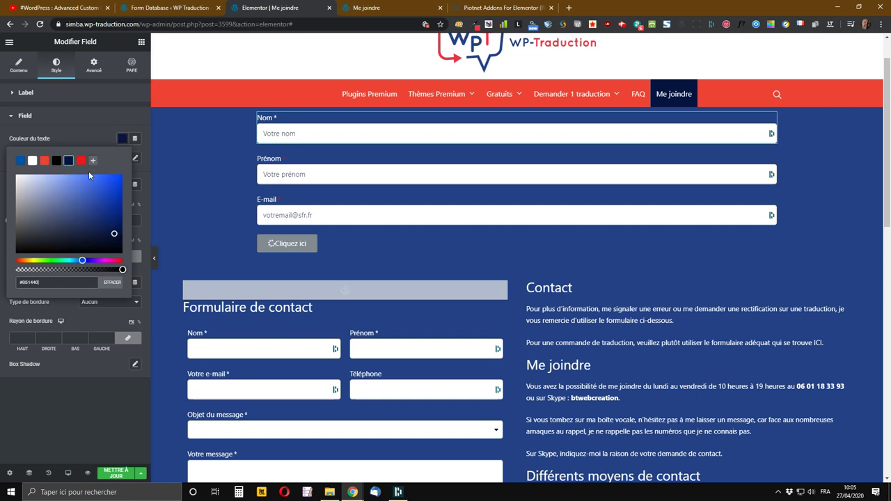
{"action": "left_click", "coordinate": [123, 141]}
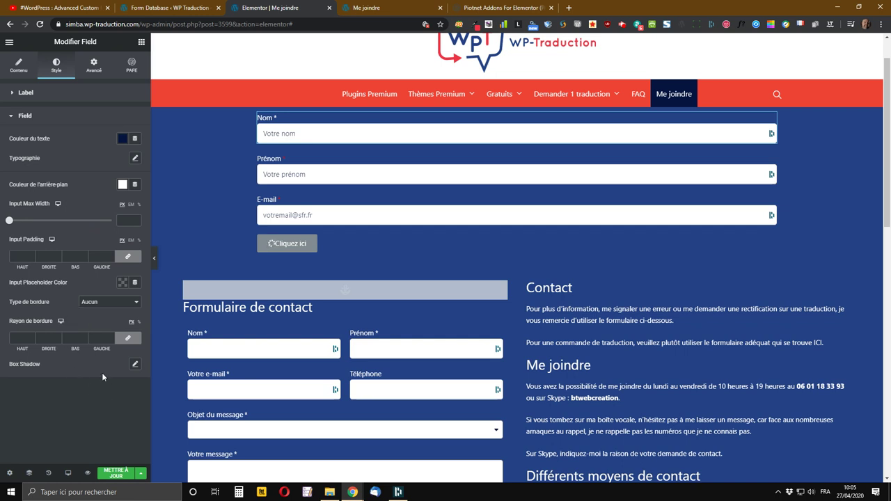
{"action": "left_click", "coordinate": [123, 284]}
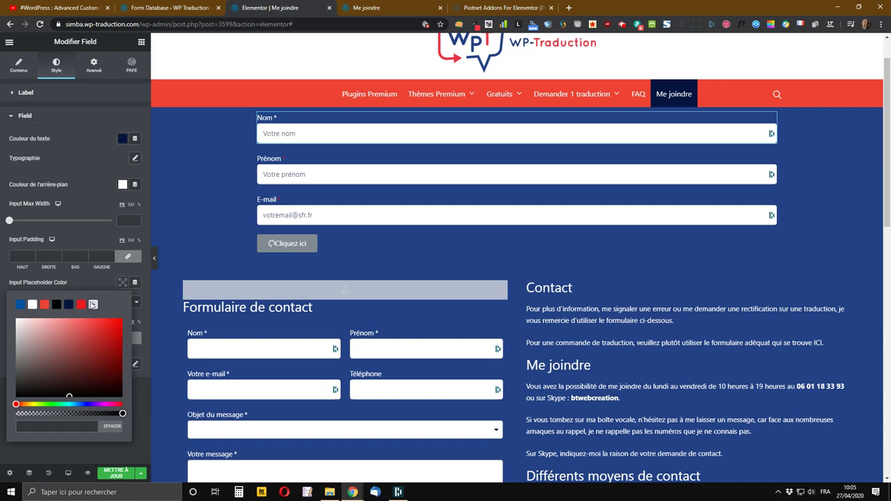
{"action": "left_click", "coordinate": [44, 305]}
{"action": "left_click", "coordinate": [124, 285]}
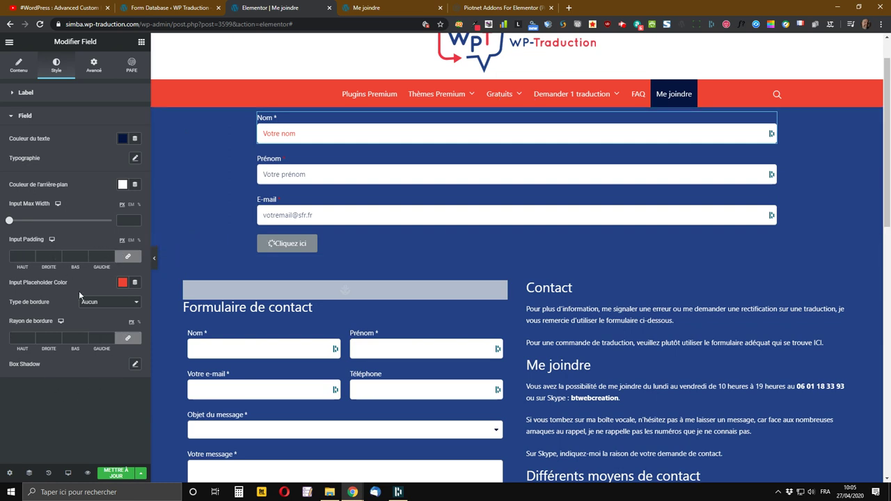
{"action": "left_click", "coordinate": [116, 475]}
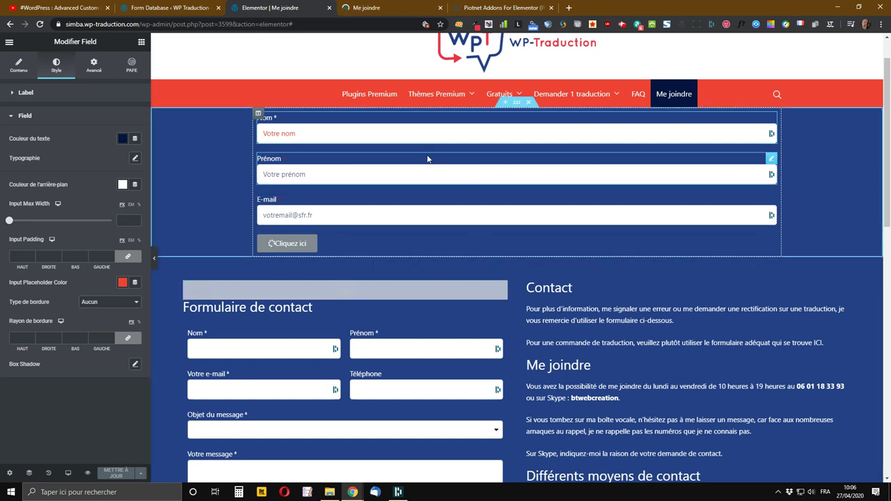
- Copy the Nom field and paste its style onto the Prénom and E-mail fields
{"action": "right_click", "coordinate": [772, 123]}
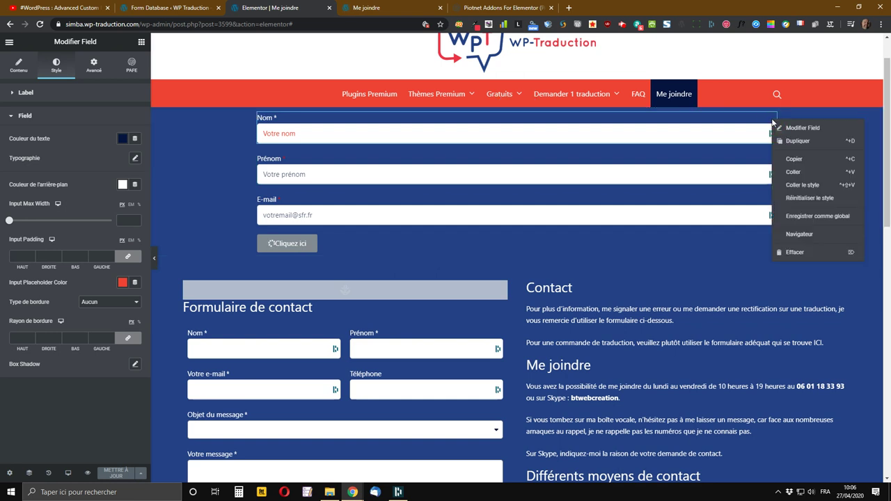
{"action": "left_click", "coordinate": [789, 162]}
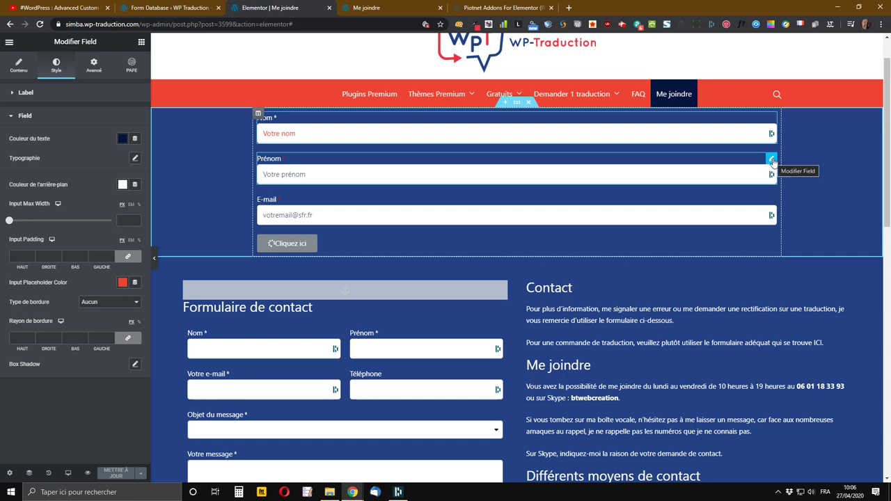
{"action": "right_click", "coordinate": [773, 162]}
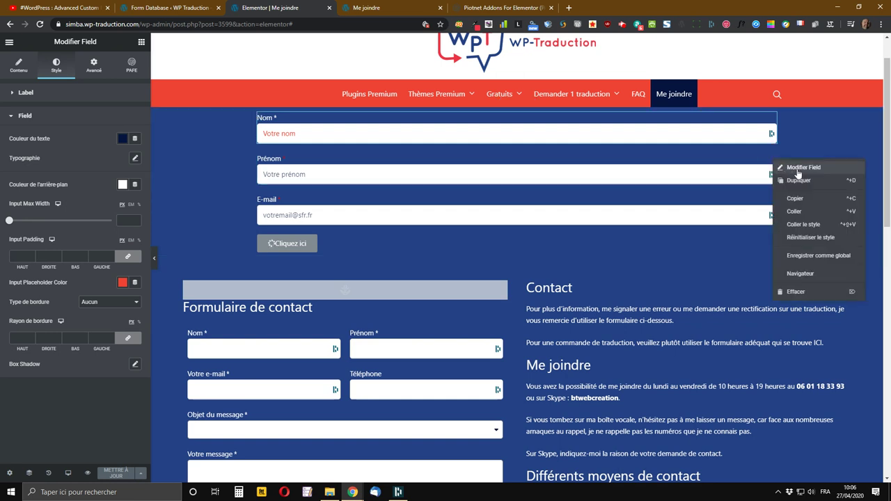
{"action": "left_click", "coordinate": [799, 224]}
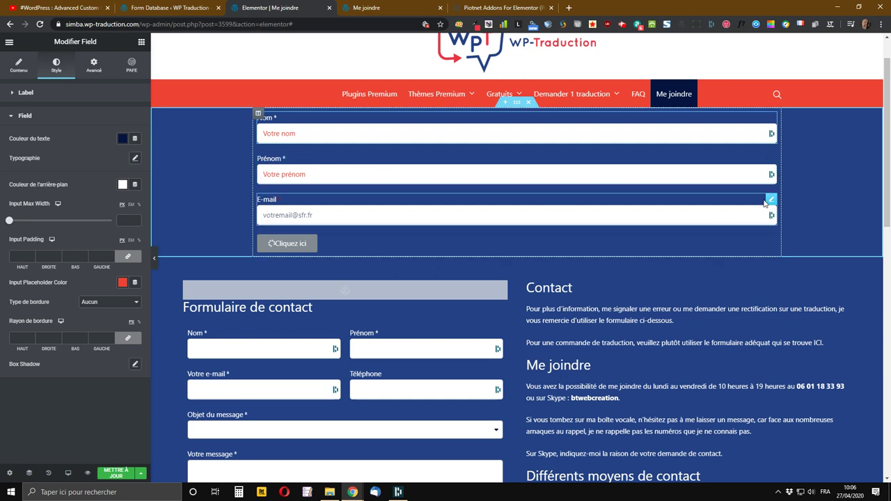
{"action": "right_click", "coordinate": [775, 202]}
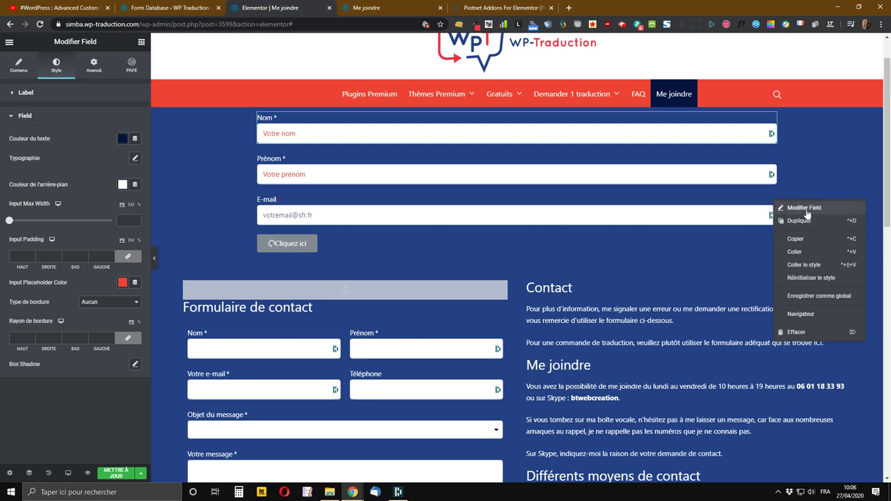
{"action": "left_click", "coordinate": [806, 264]}
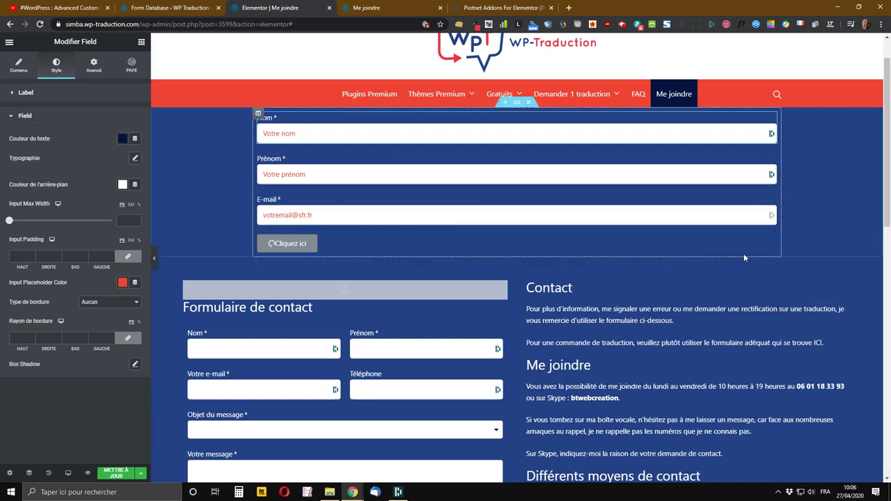
{"action": "left_click", "coordinate": [277, 134]}
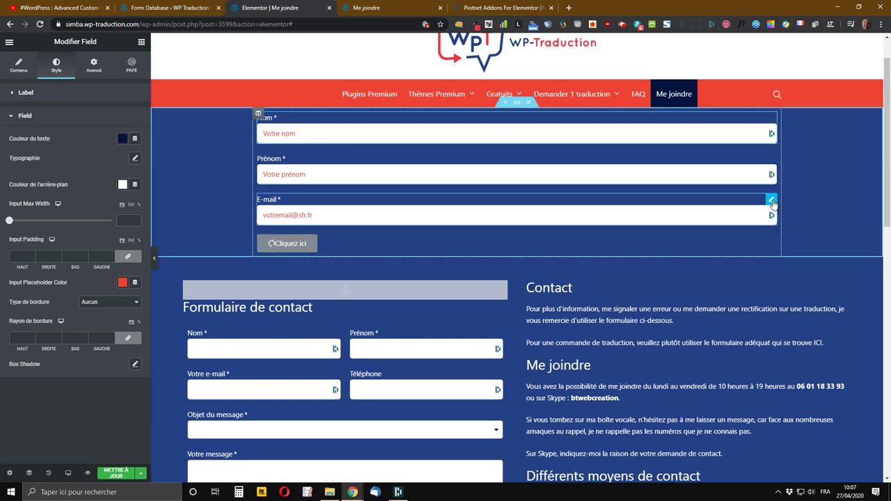
- Duplicate the E-mail field and change the copy's Field ID from email to telephone
{"action": "right_click", "coordinate": [774, 203]}
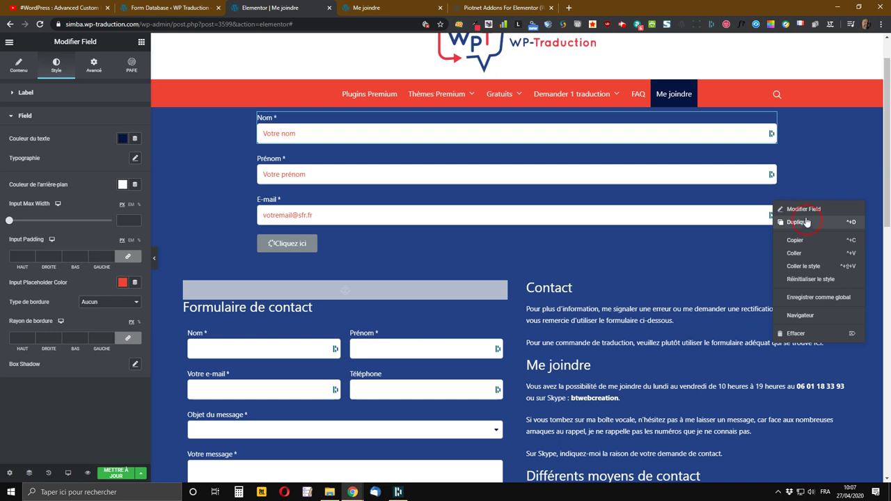
{"action": "left_click", "coordinate": [805, 223]}
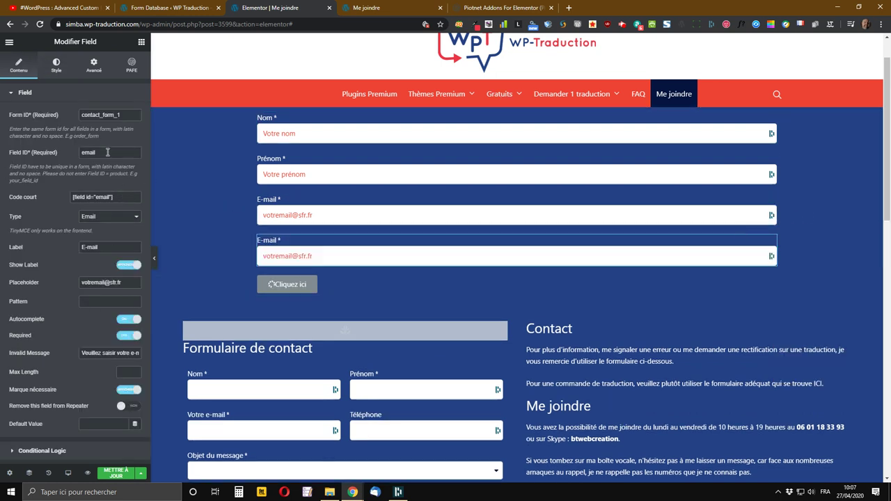
{"action": "left_click_drag", "start_coordinate": [107, 152], "coordinate": [57, 152]}
{"action": "type", "text": "telephone"}
{"action": "key", "text": "Tab"}
{"action": "left_click", "coordinate": [110, 216]}
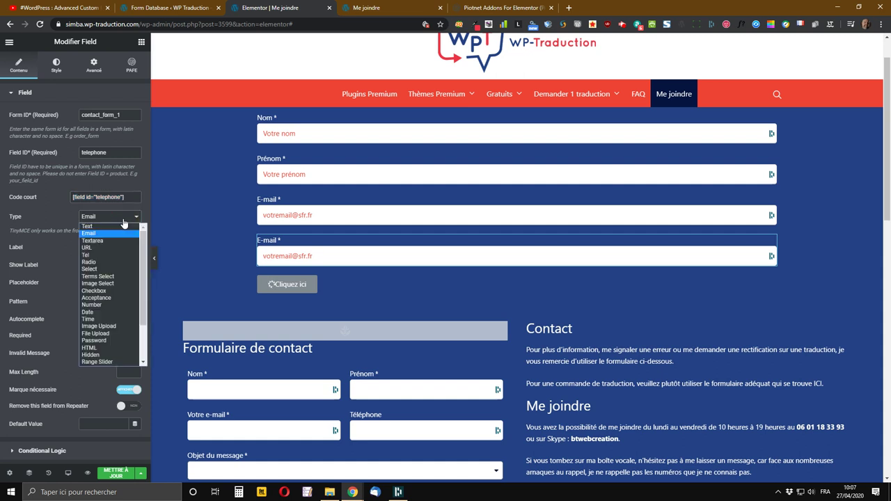
{"action": "left_click", "coordinate": [97, 255]}
{"action": "left_click_drag", "start_coordinate": [97, 247], "coordinate": [65, 247]}
{"action": "type", "text": "Té"}
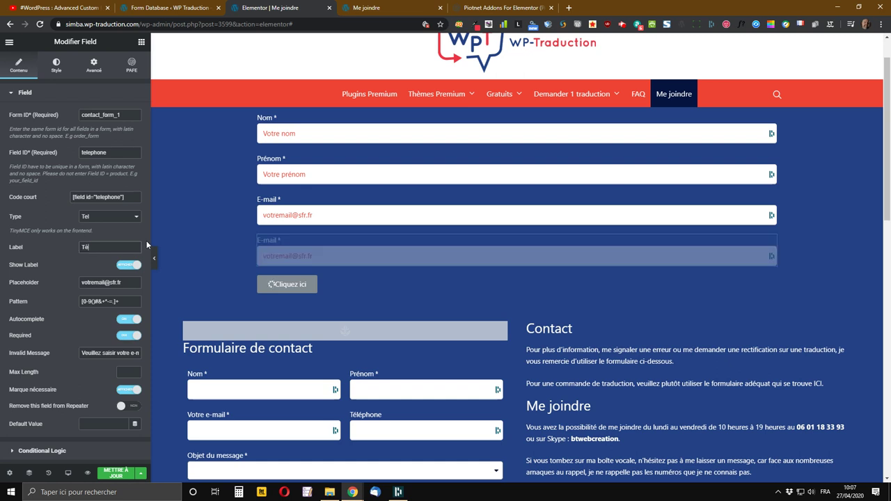
{"action": "type", "text": "léphone"}
{"action": "key", "text": "Tab"}
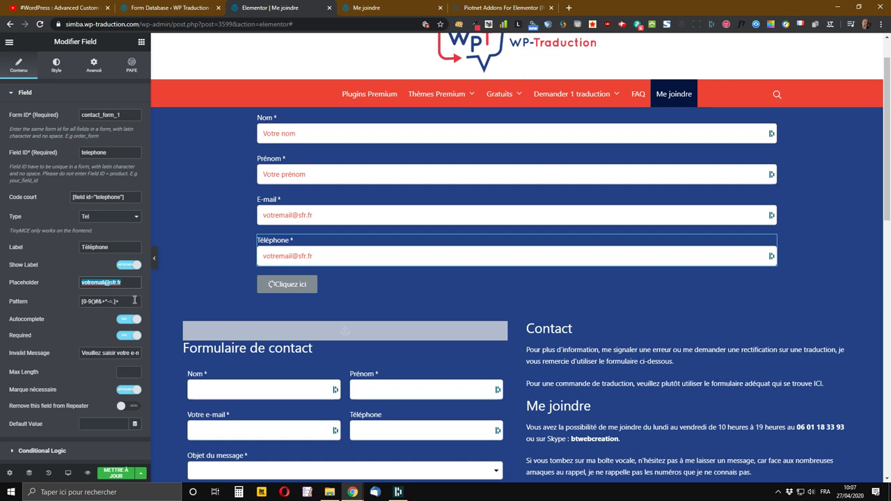
{"action": "type", "text": "06 "}
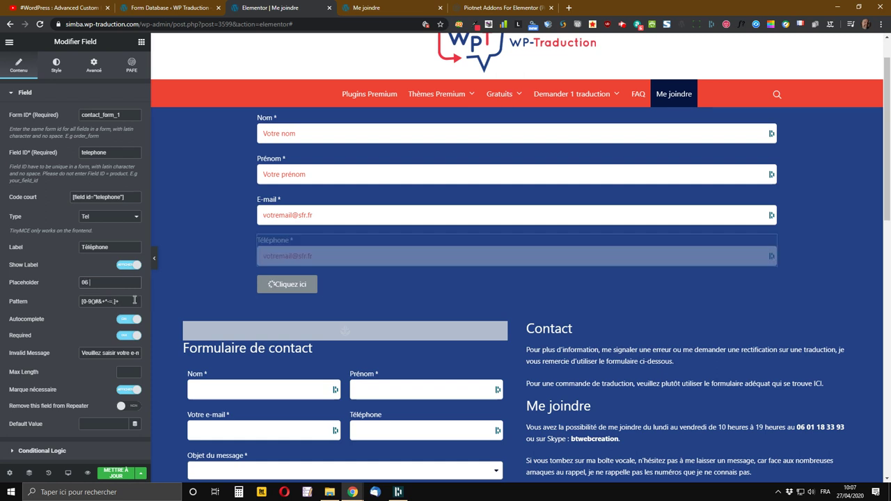
{"action": "type", "text": "06 06 06 06"}
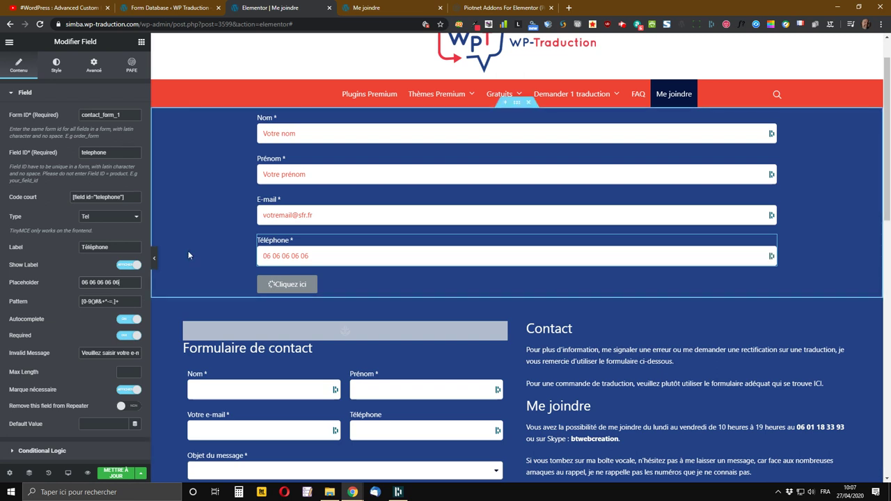
{"action": "key", "text": "Tab"}
{"action": "left_click", "coordinate": [77, 313]}
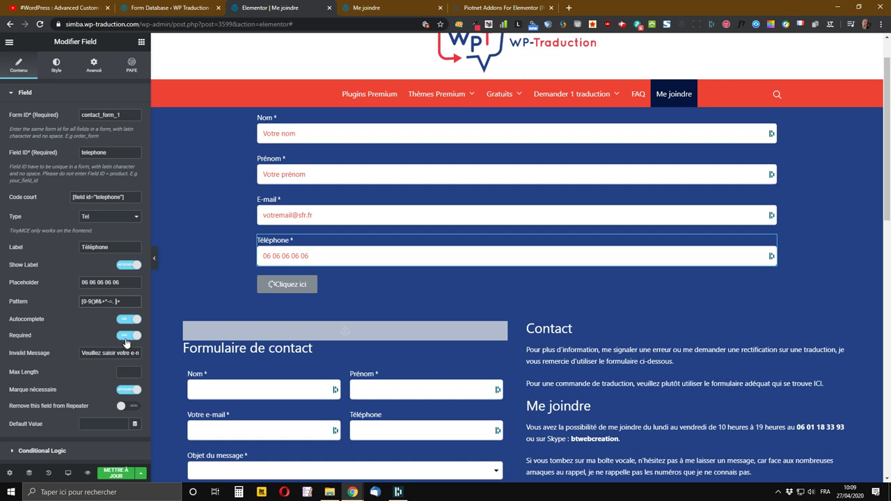
- Make Téléphone optional, end its error with 'numéro de téléphone', and leave Max Length empty
{"action": "left_click", "coordinate": [126, 337]}
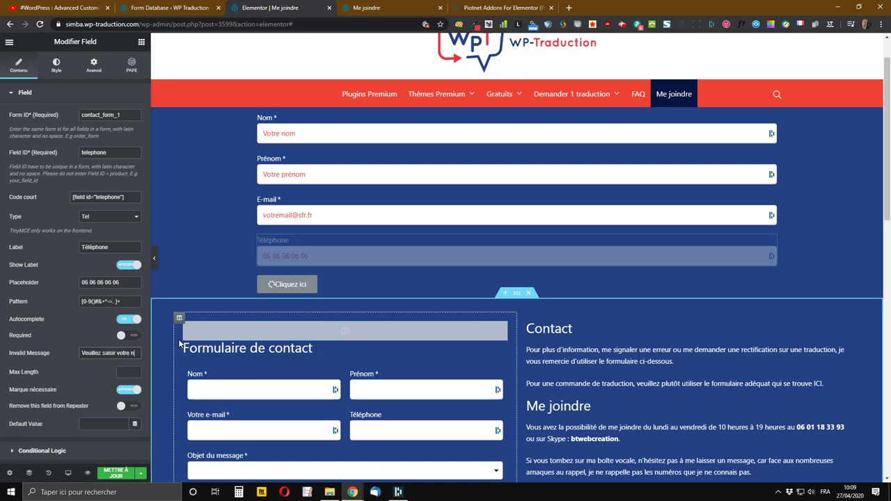
{"action": "type", "text": "uméro de téléphone"}
{"action": "key", "text": "Tab"}
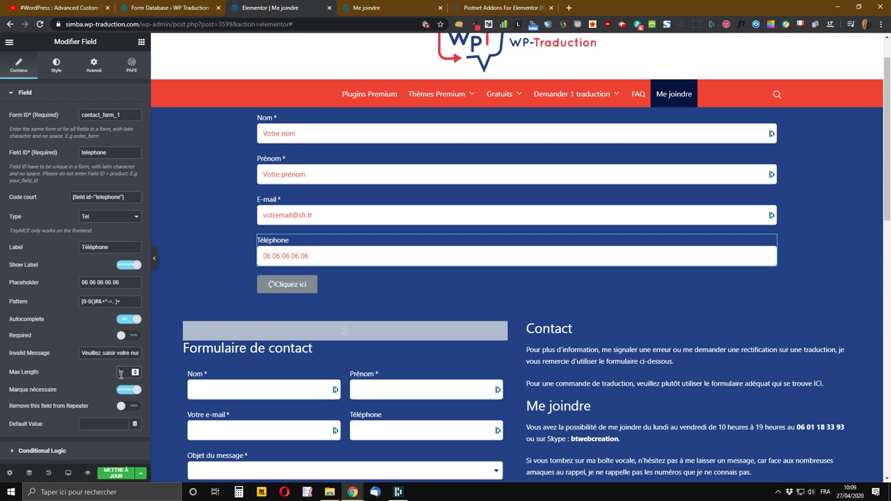
{"action": "left_click", "coordinate": [122, 374]}
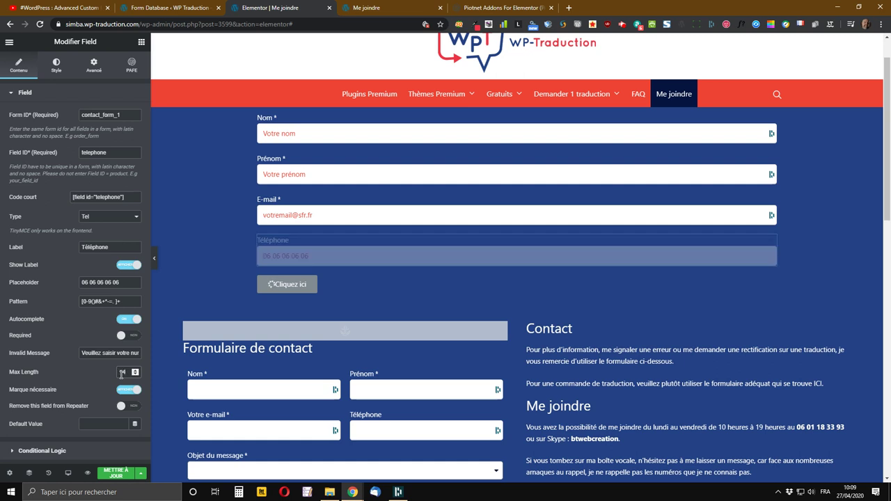
{"action": "left_click", "coordinate": [122, 424]}
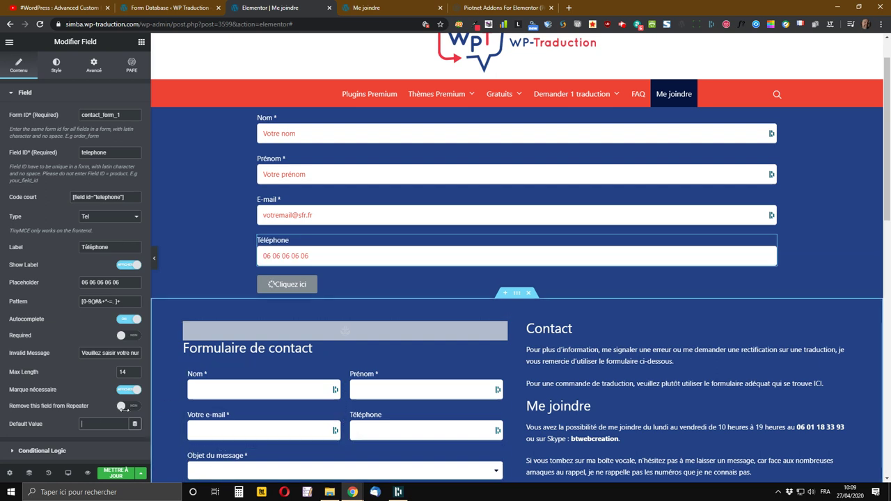
{"action": "left_click", "coordinate": [122, 371]}
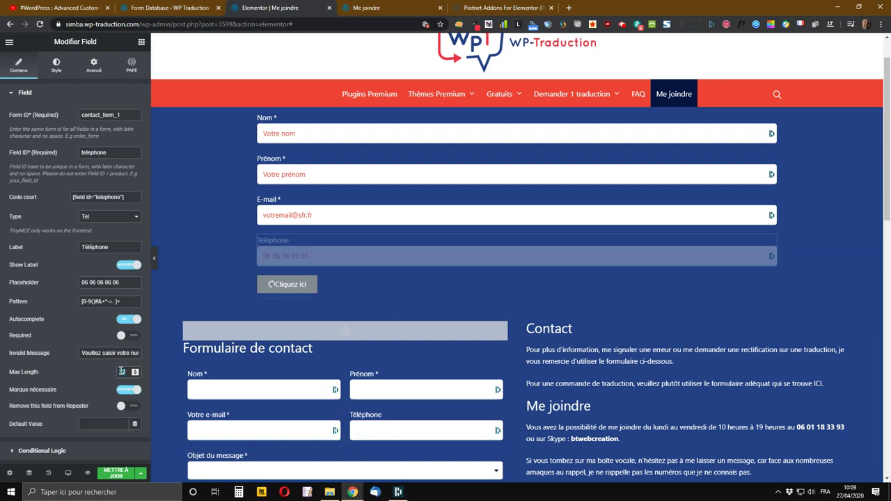
{"action": "key", "text": "BackSpace"}
{"action": "key", "text": "BackSpace"}
{"action": "key", "text": "Tab"}
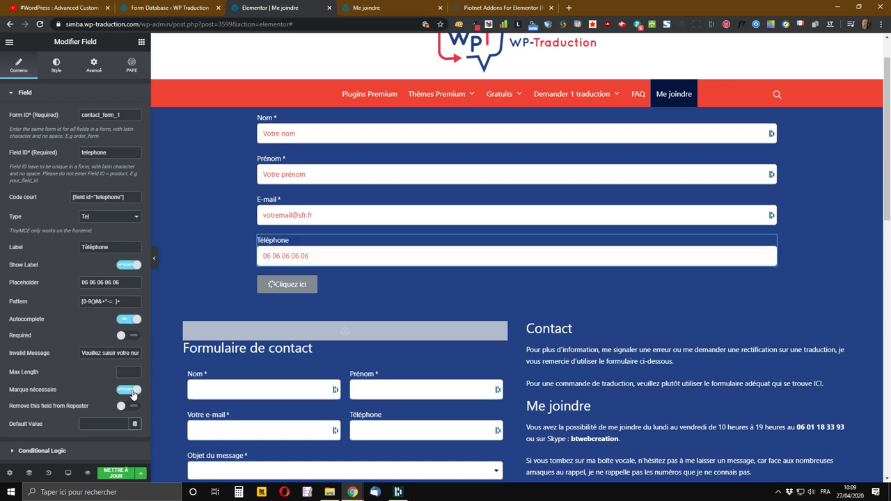
- Turn off the Téléphone required marker and save the page
{"action": "left_click", "coordinate": [130, 390]}
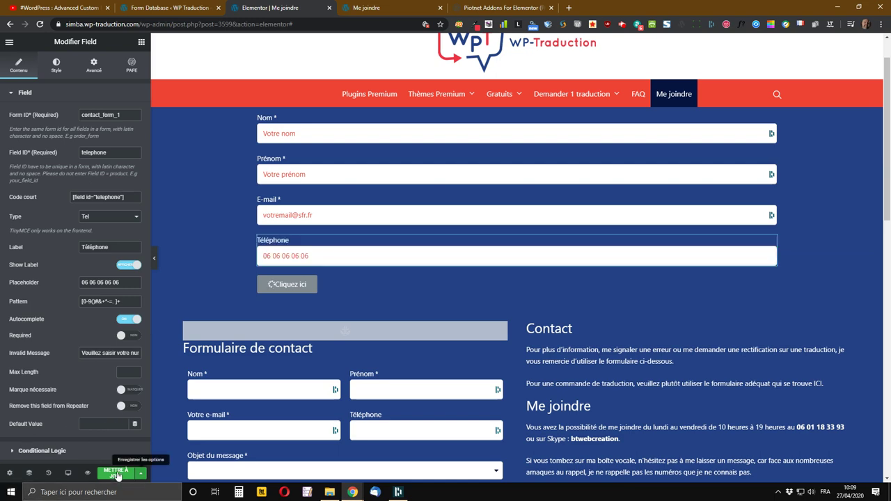
{"action": "left_click", "coordinate": [116, 473]}
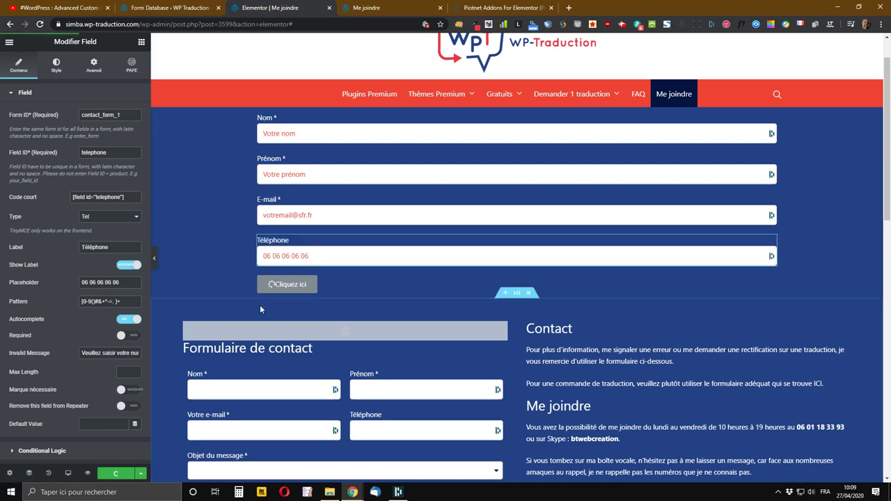
{"action": "scroll", "coordinate": [228, 310], "scroll_direction": "down", "scroll_amount": 2}
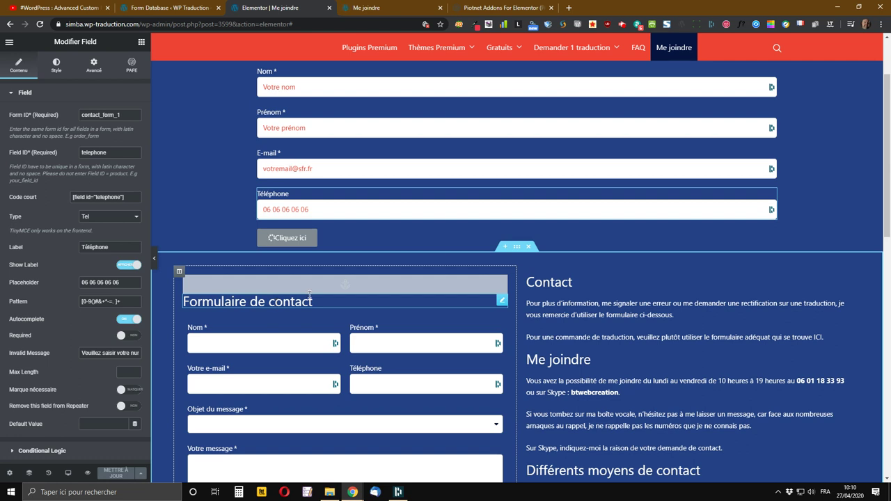
- Duplicate the Téléphone field and change the copy's Field ID to objet
{"action": "right_click", "coordinate": [769, 196]}
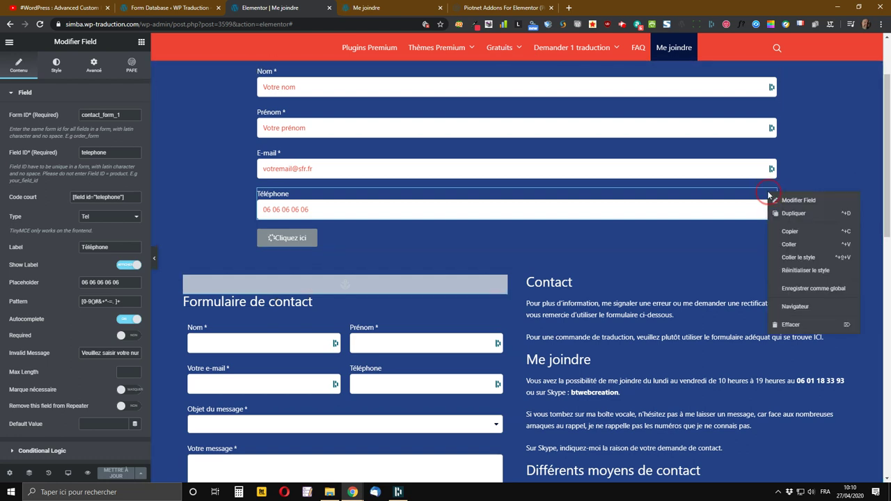
{"action": "left_click", "coordinate": [799, 214]}
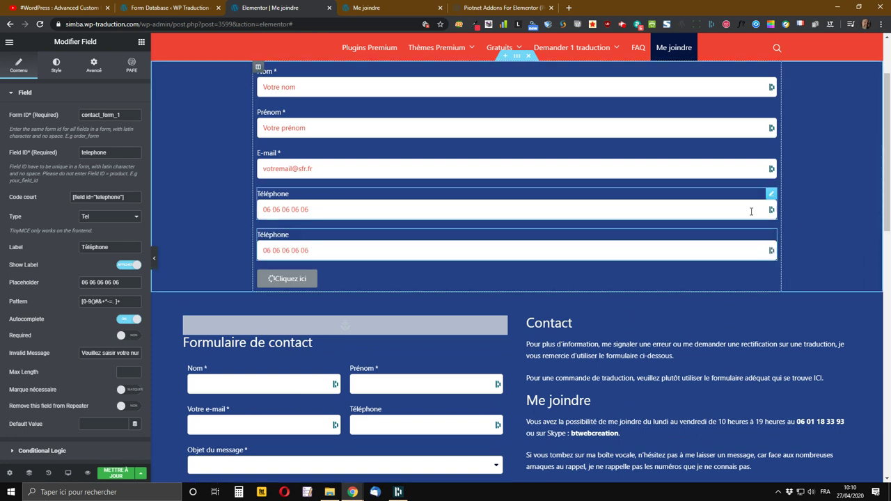
{"action": "left_click", "coordinate": [104, 152]}
{"action": "left_click_drag", "start_coordinate": [105, 152], "coordinate": [54, 154]}
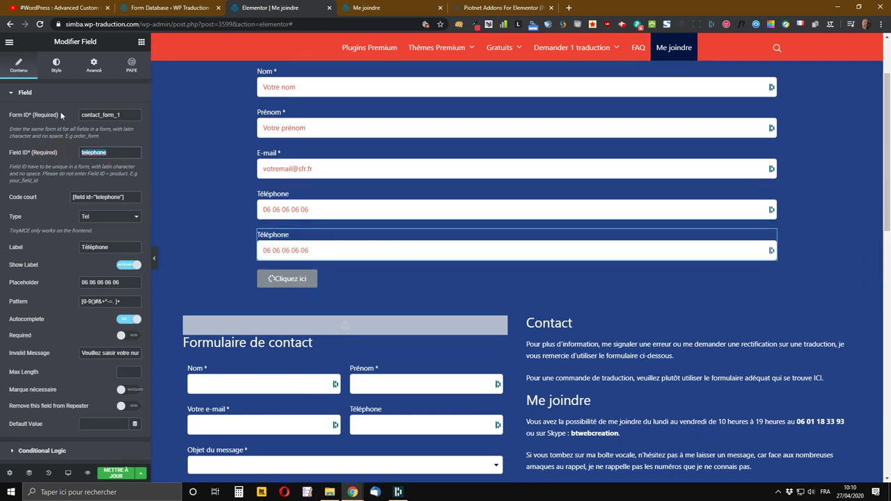
{"action": "type", "text": "objet"}
{"action": "key", "text": "Tab"}
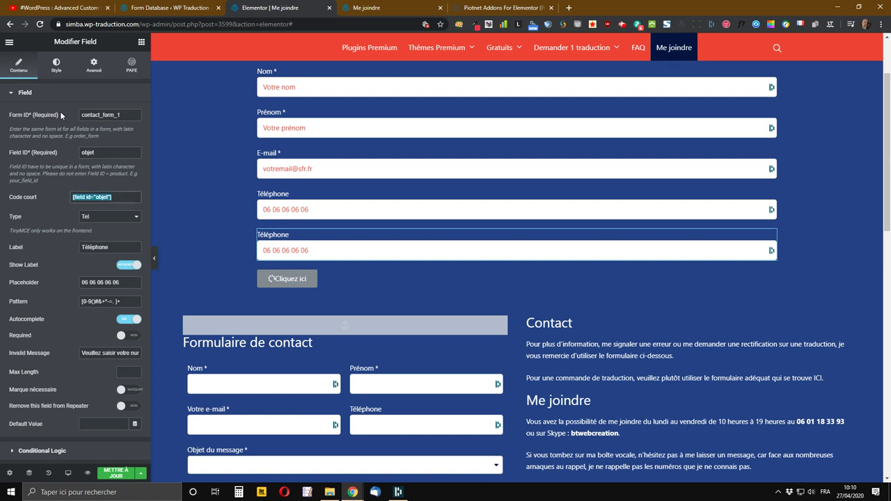
- Set the objet field's type to Select
{"action": "left_click", "coordinate": [101, 222]}
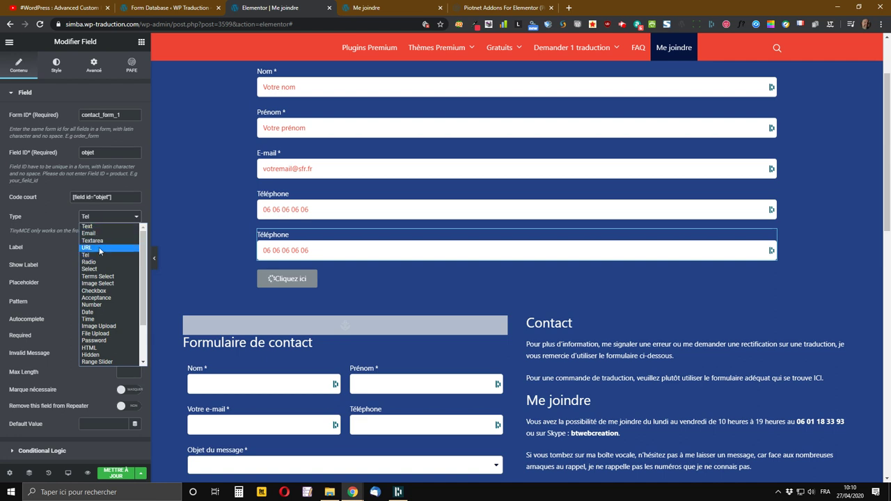
{"action": "scroll", "coordinate": [101, 300], "scroll_direction": "down", "scroll_amount": 3}
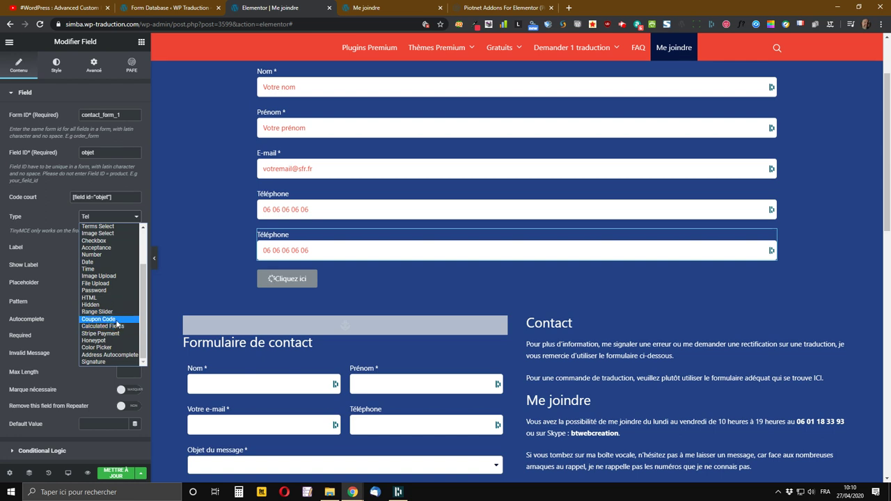
{"action": "scroll", "coordinate": [114, 315], "scroll_direction": "up", "scroll_amount": 3}
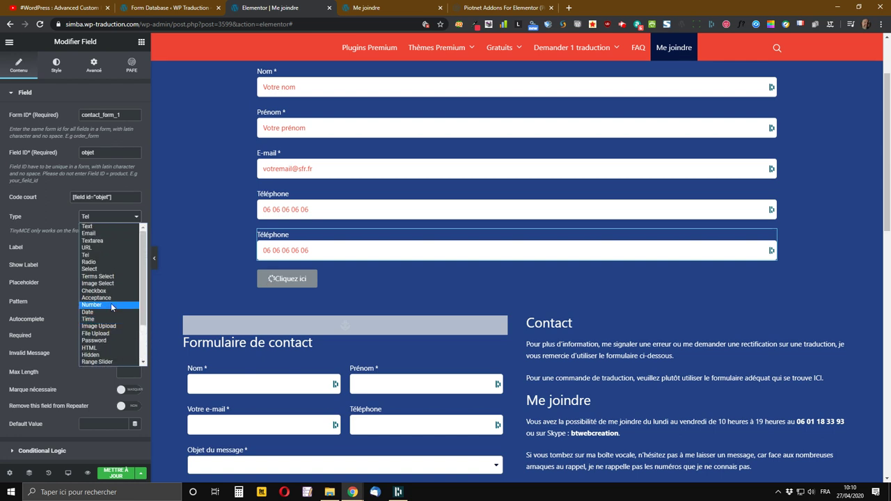
{"action": "left_click", "coordinate": [88, 269]}
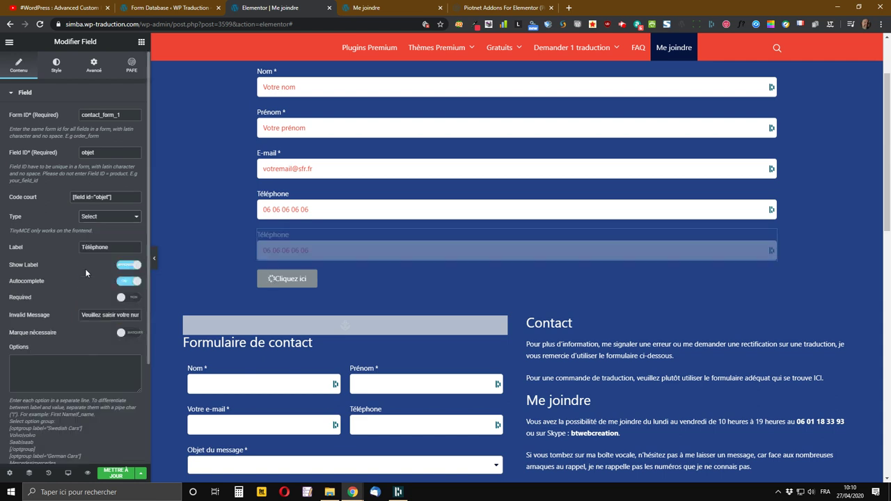
- Label the field 'Objet du message', turn off autocomplete, and make it required
{"action": "double_click", "coordinate": [121, 247]}
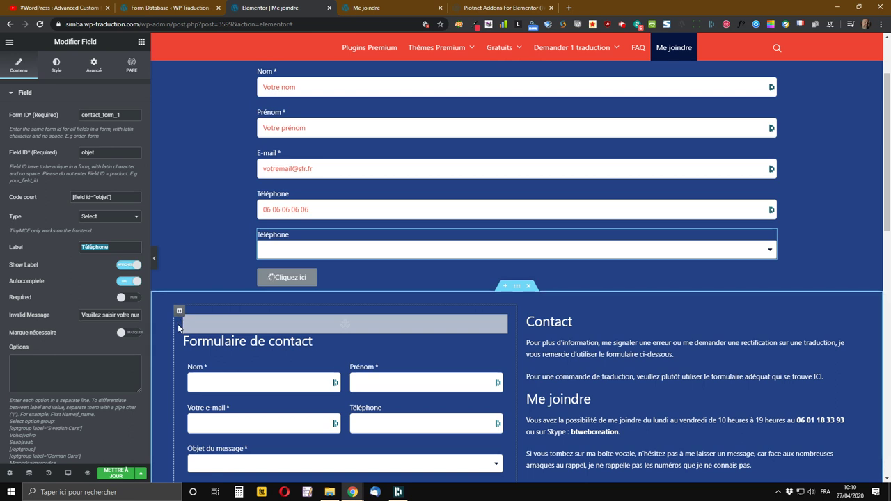
{"action": "type", "text": "Objet"}
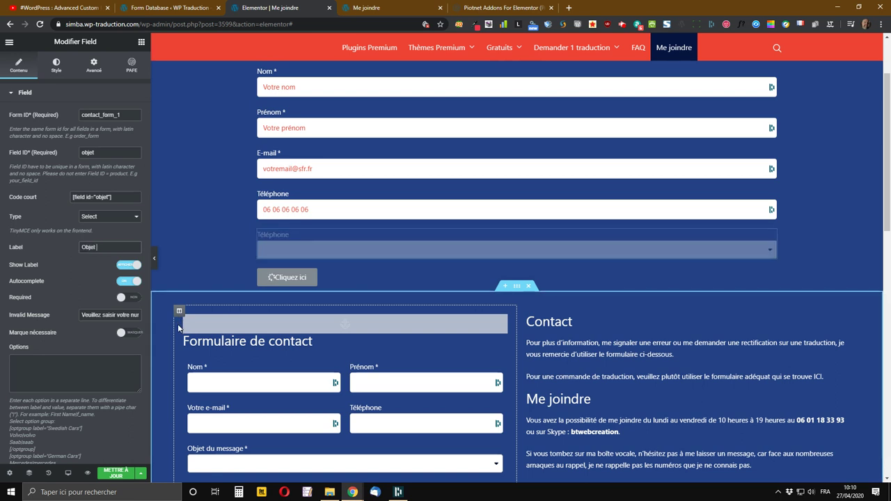
{"action": "type", "text": " du message"}
{"action": "key", "text": "Tab"}
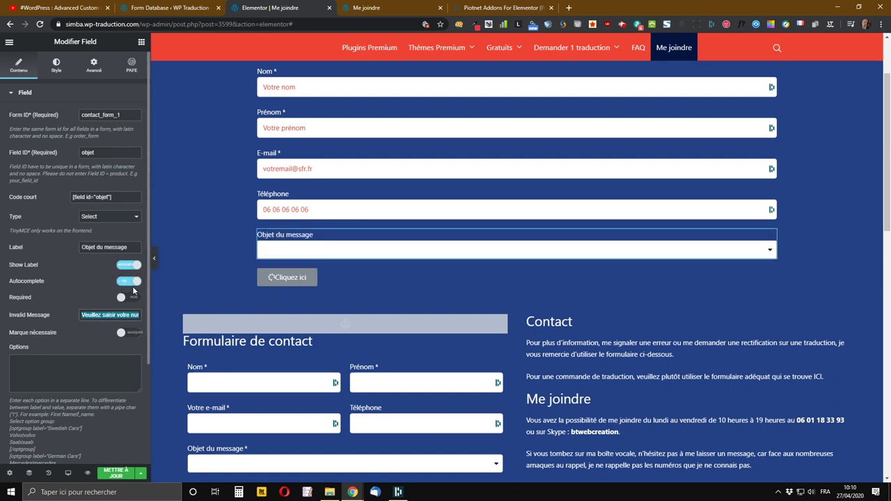
{"action": "left_click", "coordinate": [130, 282]}
{"action": "left_click", "coordinate": [130, 302]}
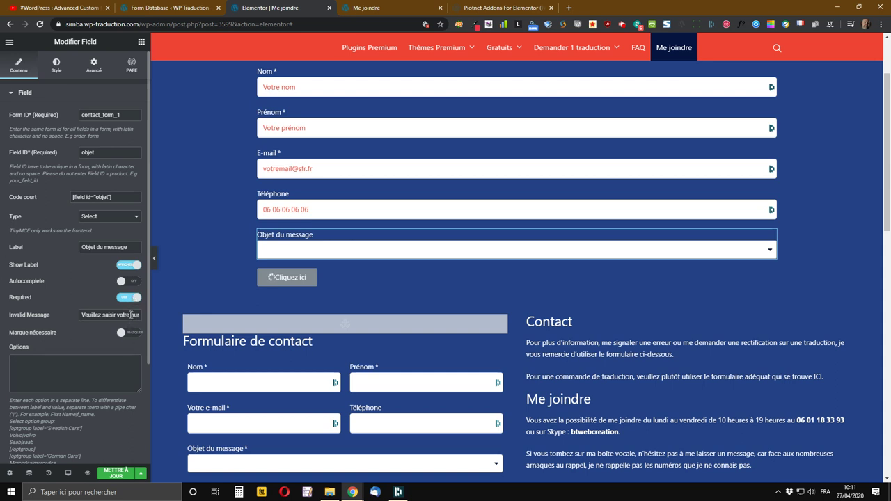
- Set the error to 'Veuillez sélectionner l'objet de votre message' and show the required marker
{"action": "left_click_drag", "start_coordinate": [114, 315], "coordinate": [383, 355]}
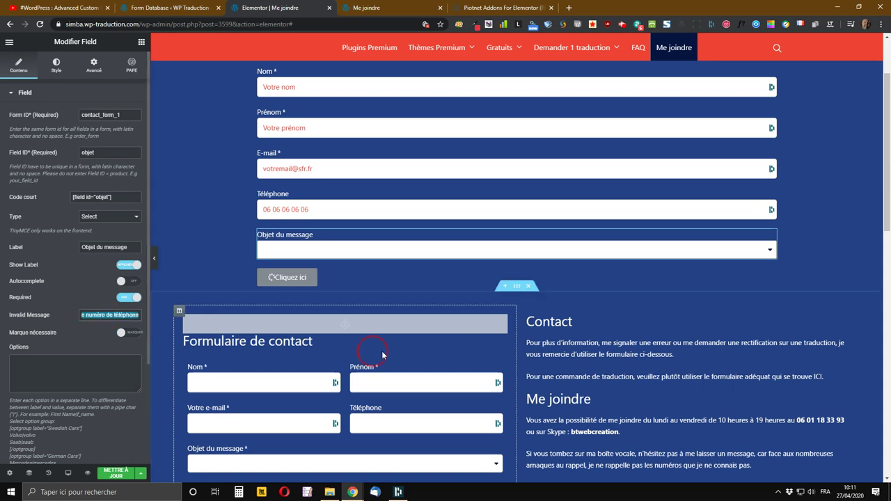
{"action": "type", "text": "Veuillez sé"}
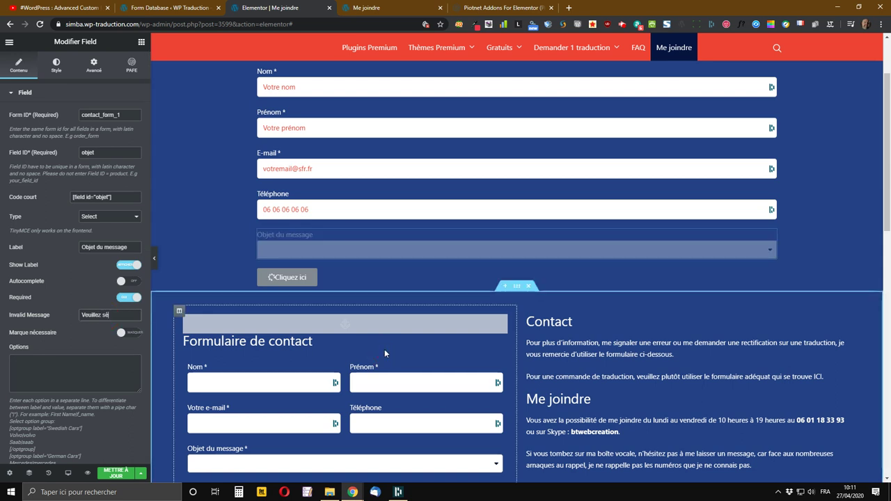
{"action": "type", "text": "lectionner l'obje"}
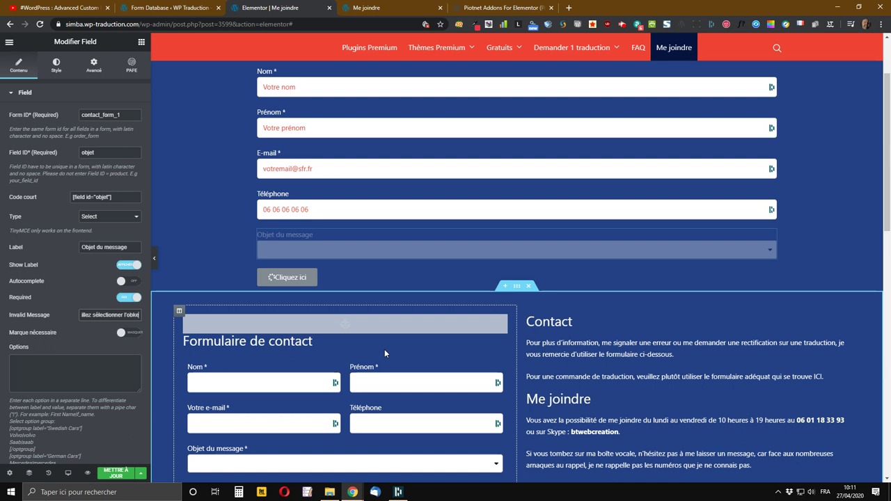
{"action": "type", "text": "t de votre messa"}
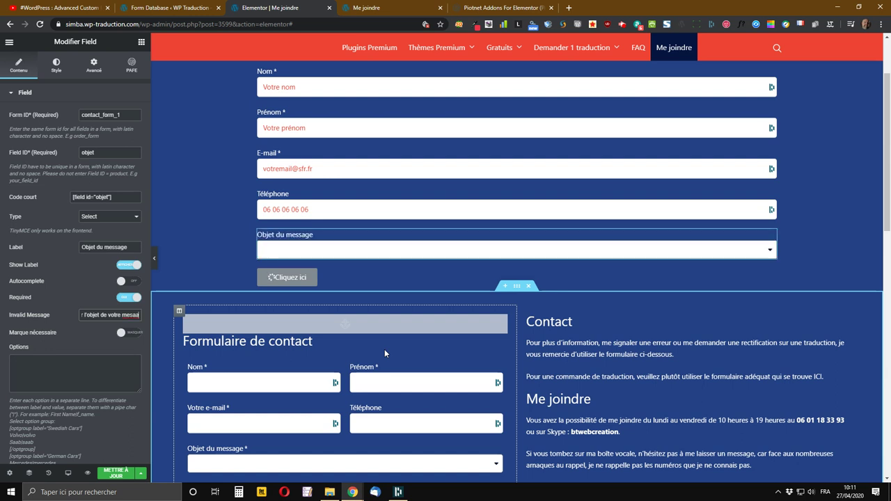
{"action": "key", "text": "BackSpace"}
{"action": "key", "text": "BackSpace"}
{"action": "type", "text": "sage"}
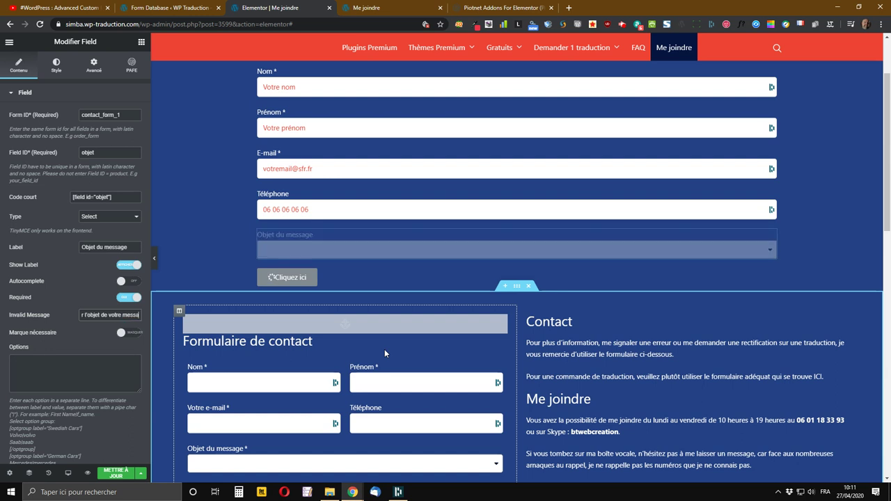
{"action": "key", "text": "Tab"}
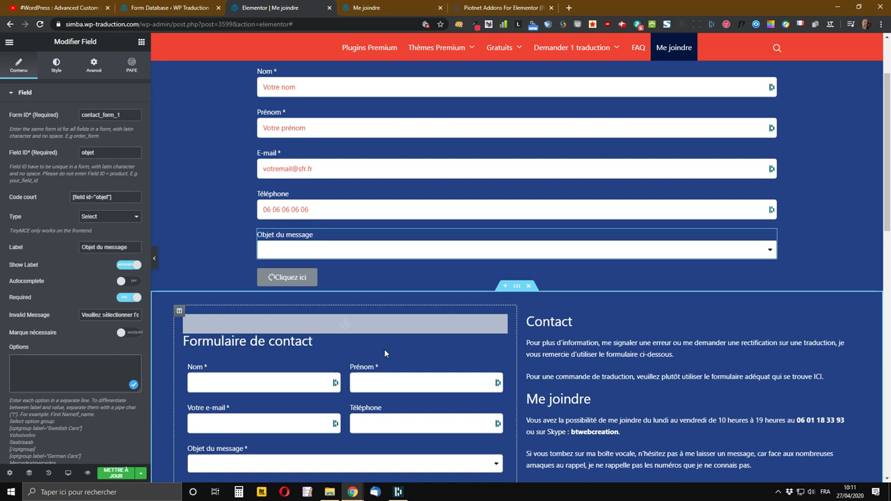
{"action": "left_click", "coordinate": [126, 333]}
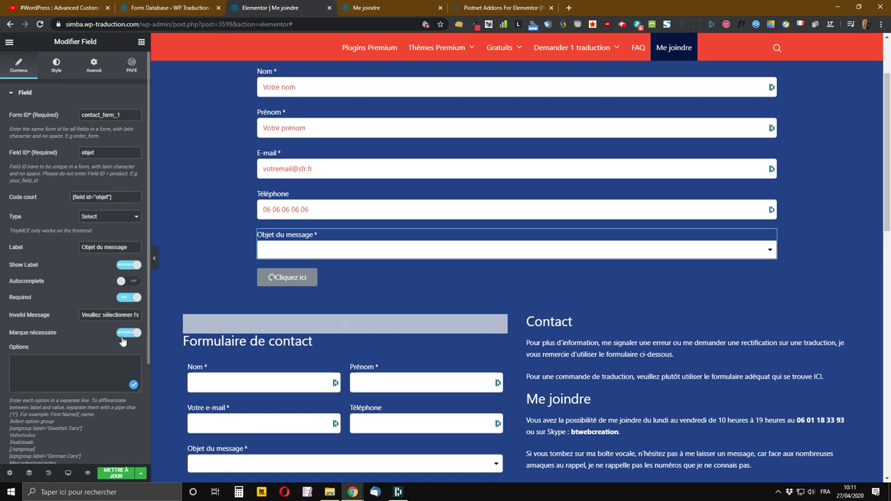
- Check the old form's subject choices in the live preview
{"action": "scroll", "coordinate": [87, 343], "scroll_direction": "down", "scroll_amount": 1}
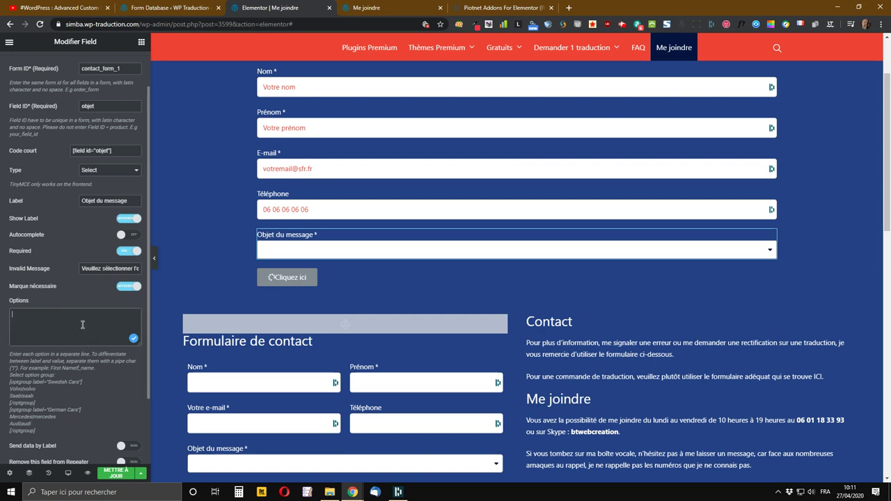
{"action": "left_click", "coordinate": [376, 8]}
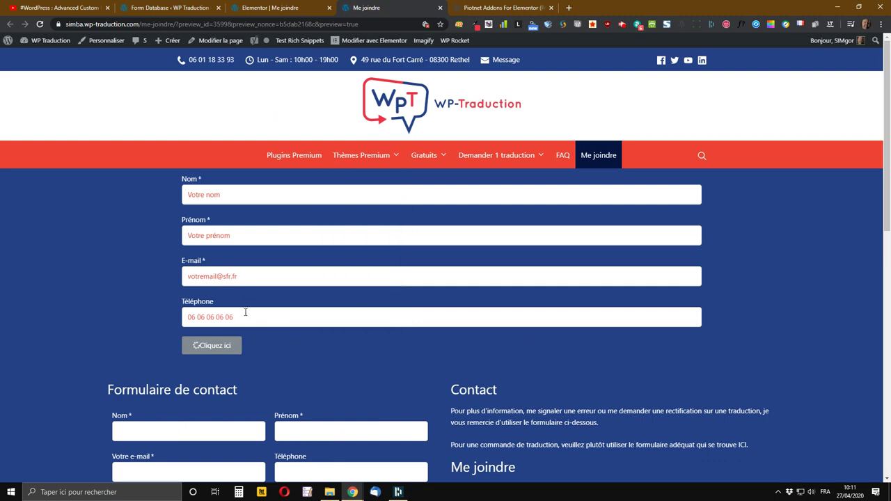
{"action": "scroll", "coordinate": [223, 341], "scroll_direction": "down", "scroll_amount": 3}
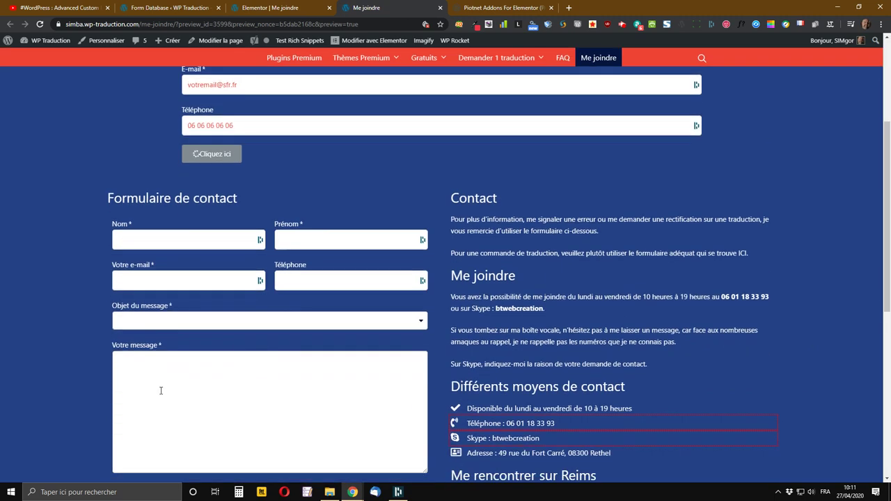
{"action": "left_click", "coordinate": [210, 280]}
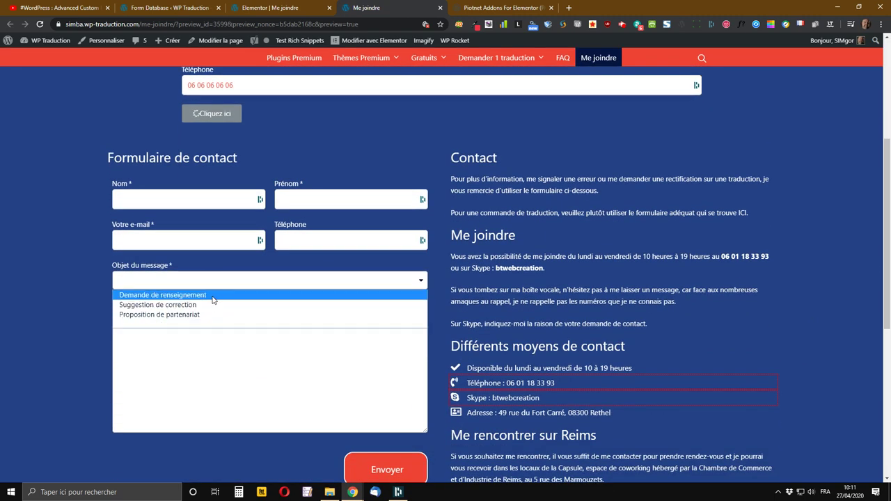
{"action": "left_click", "coordinate": [333, 11]}
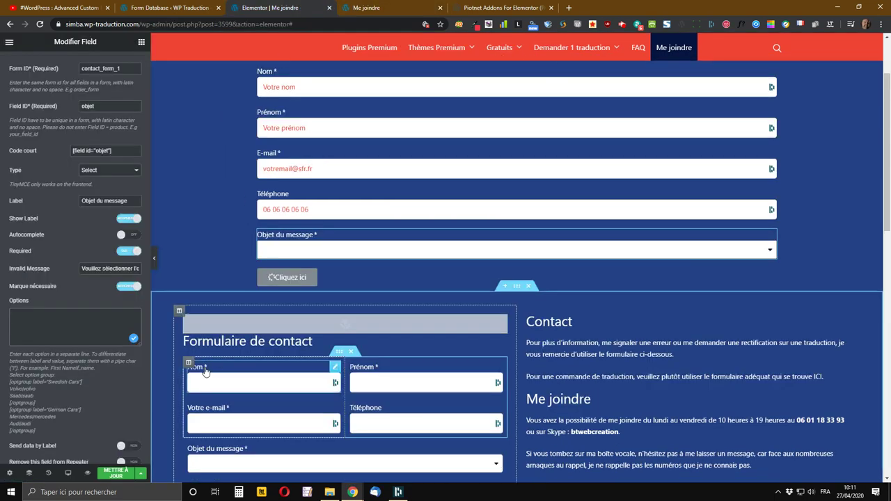
- Enter the options Demande de renseignement, Proposition de partenariat and Demande de devis
{"action": "type", "text": "mande d"}
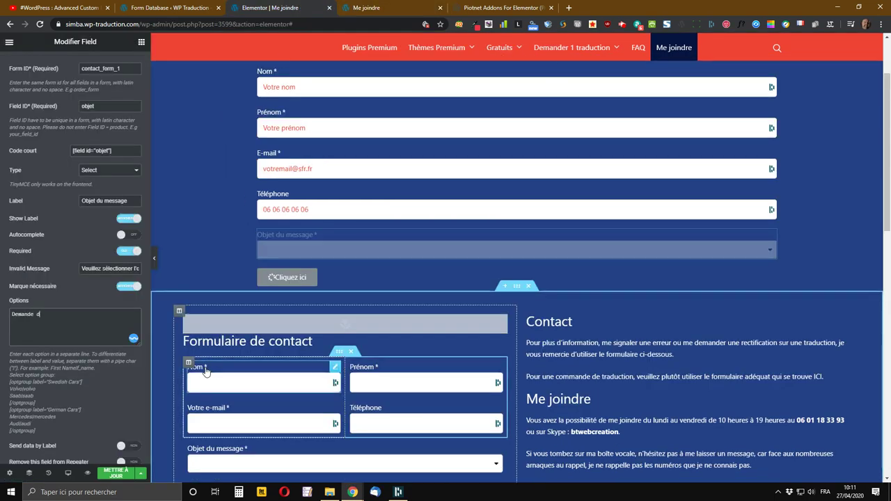
{"action": "type", "text": "e renseignement Proposition d"}
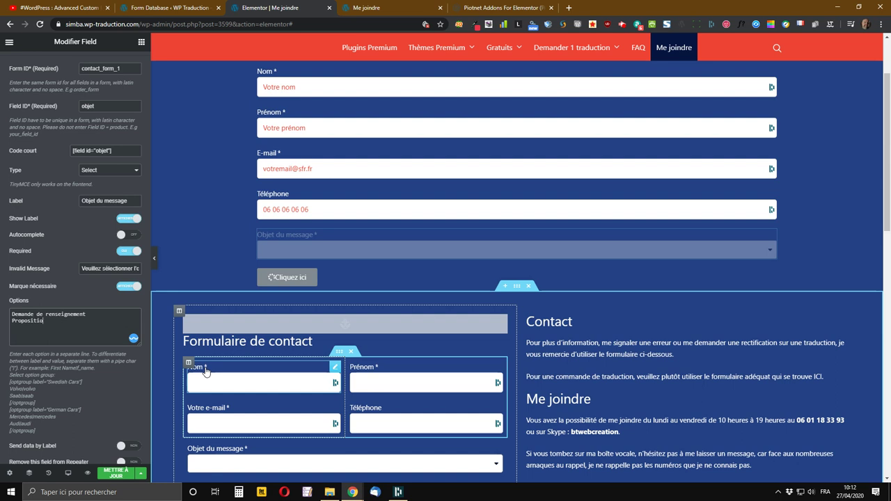
{"action": "type", "text": "e partenaria"}
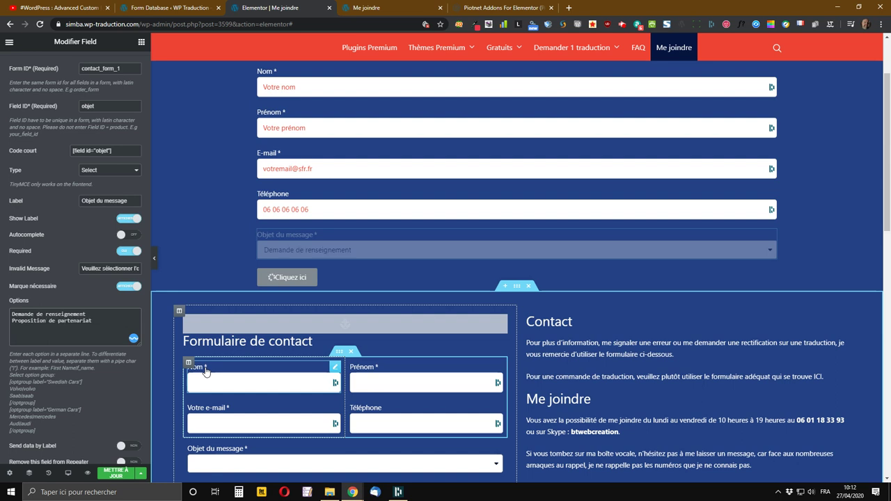
{"action": "type", "text": "t"}
{"action": "key", "text": "Return"}
{"action": "type", "text": "Demande de devis"}
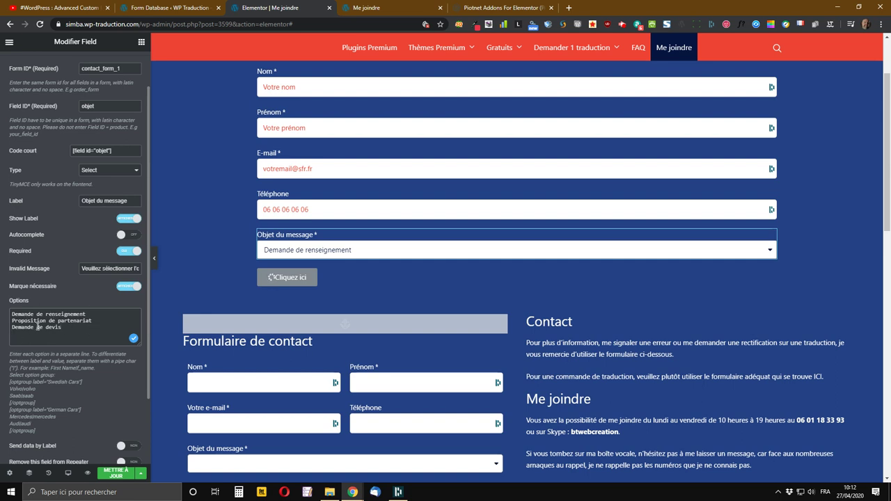
{"action": "scroll", "coordinate": [36, 327], "scroll_direction": "down", "scroll_amount": 2}
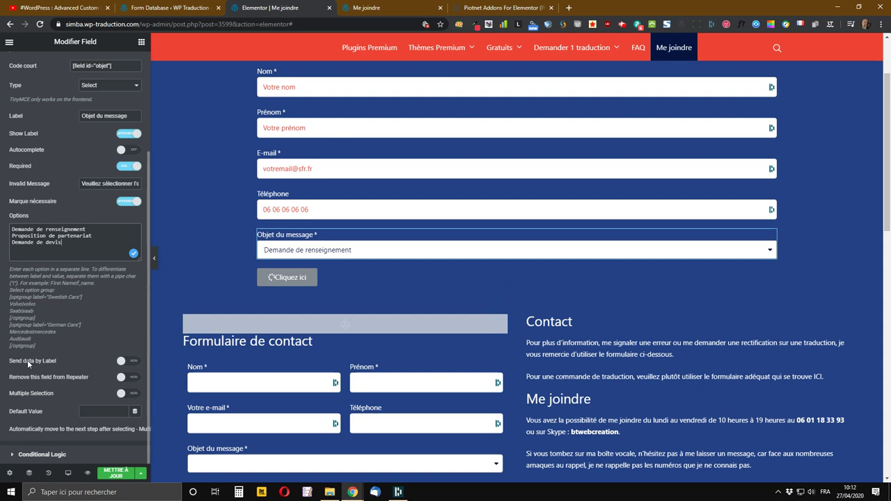
- Enable Send data by Label, leave Multiple Selection off, and save the page
{"action": "left_click", "coordinate": [135, 361]}
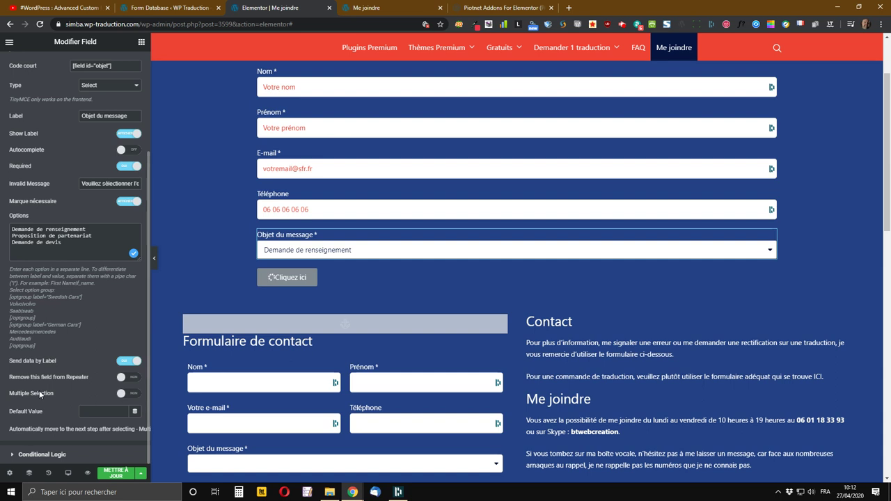
{"action": "left_click", "coordinate": [130, 396]}
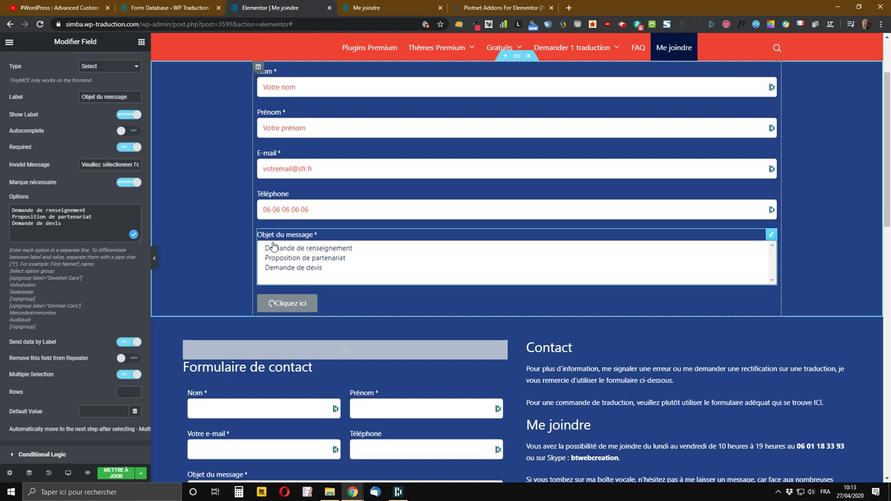
{"action": "left_click", "coordinate": [127, 375]}
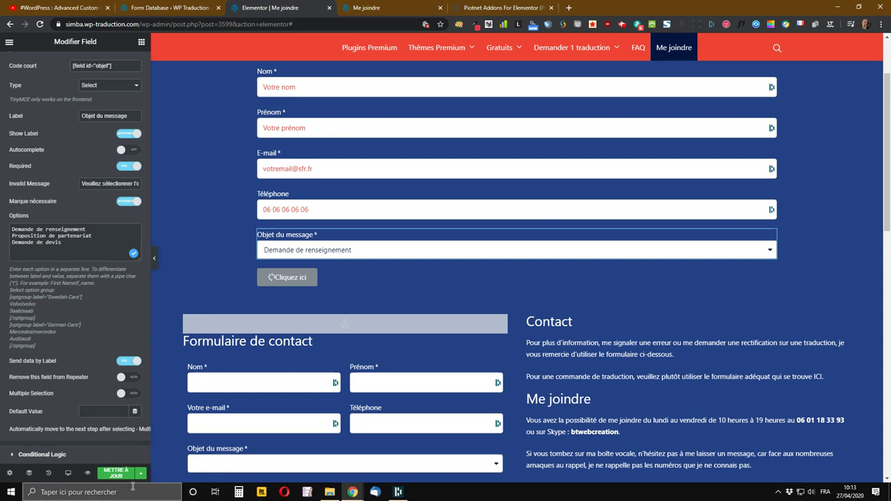
{"action": "left_click", "coordinate": [117, 475]}
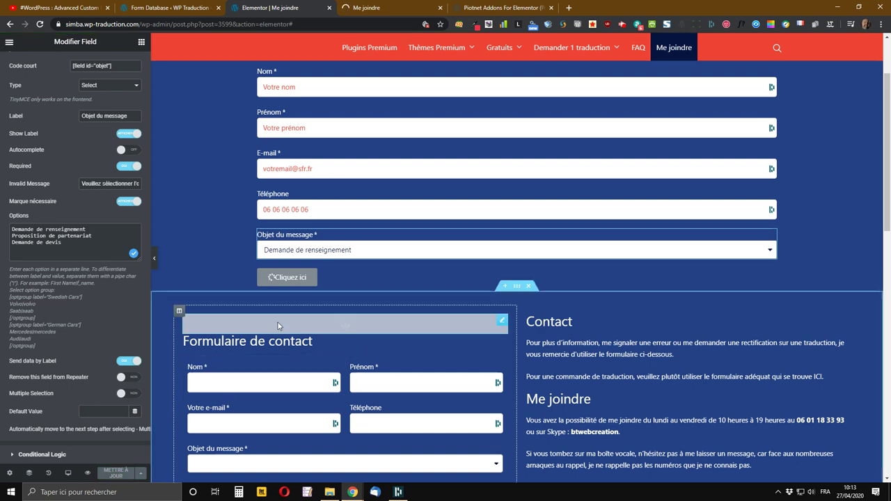
{"action": "scroll", "coordinate": [265, 345], "scroll_direction": "down", "scroll_amount": 2}
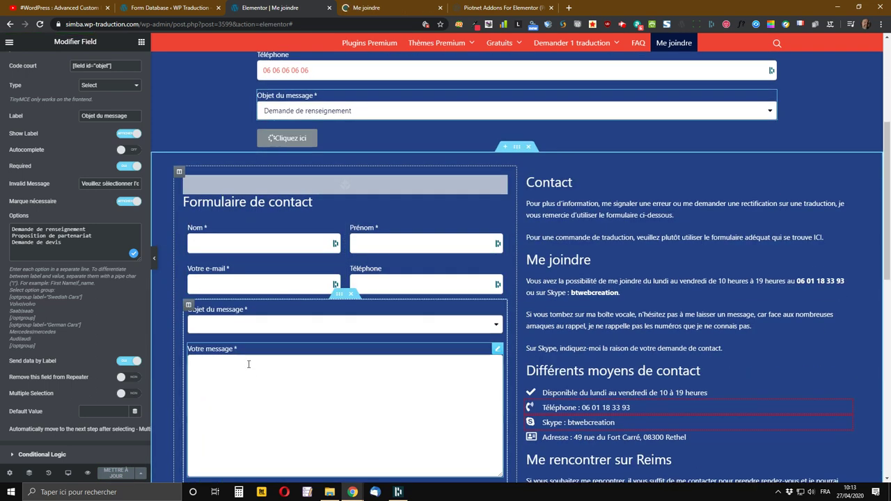
{"action": "scroll", "coordinate": [248, 363], "scroll_direction": "up", "scroll_amount": 3}
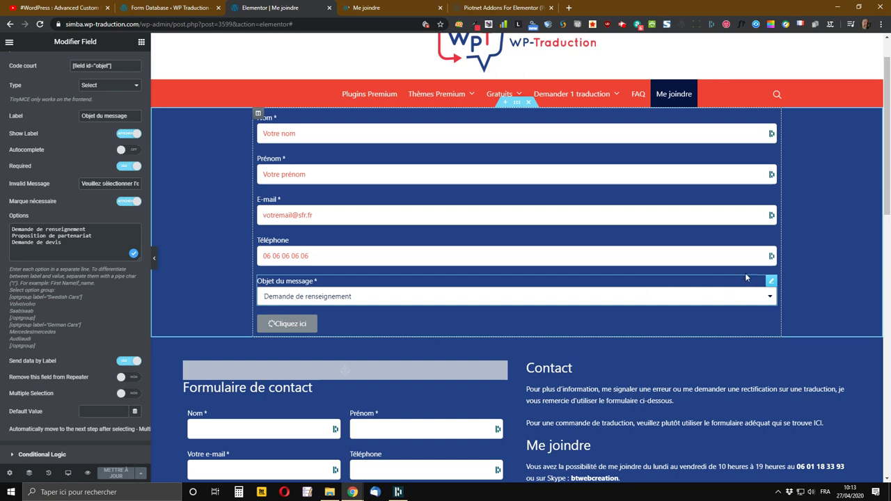
- Duplicate the Objet field as a Textarea with Field ID message
{"action": "right_click", "coordinate": [773, 286]}
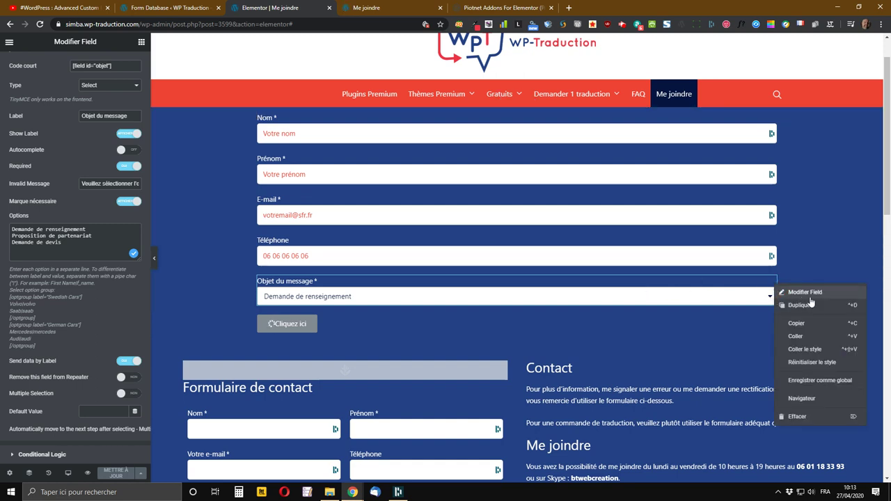
{"action": "left_click", "coordinate": [813, 307]}
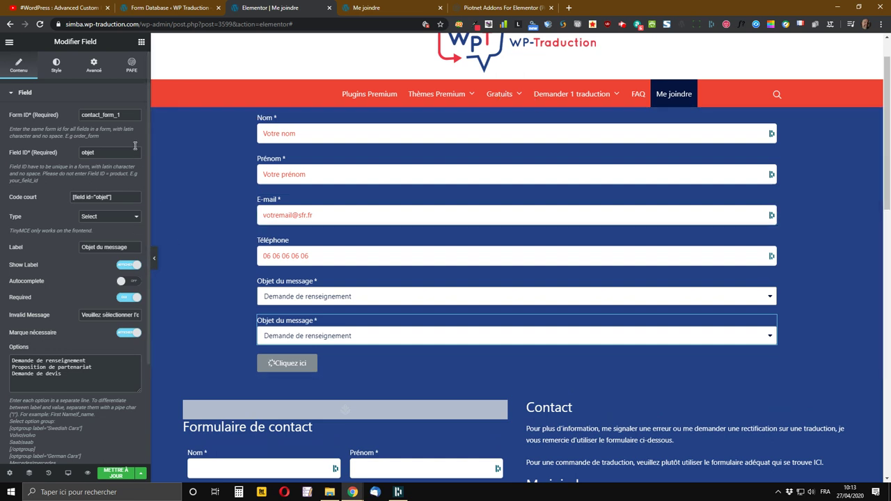
{"action": "left_click_drag", "start_coordinate": [105, 153], "coordinate": [80, 153]}
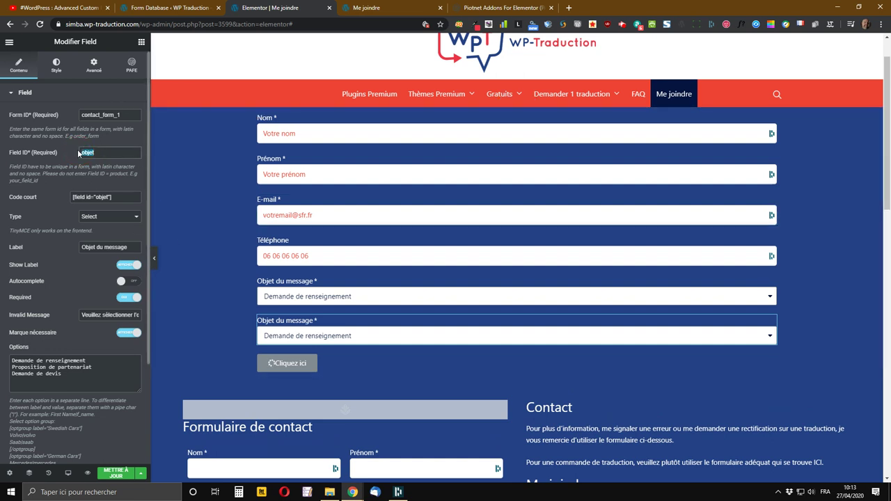
{"action": "type", "text": "message"}
{"action": "left_click", "coordinate": [108, 218]}
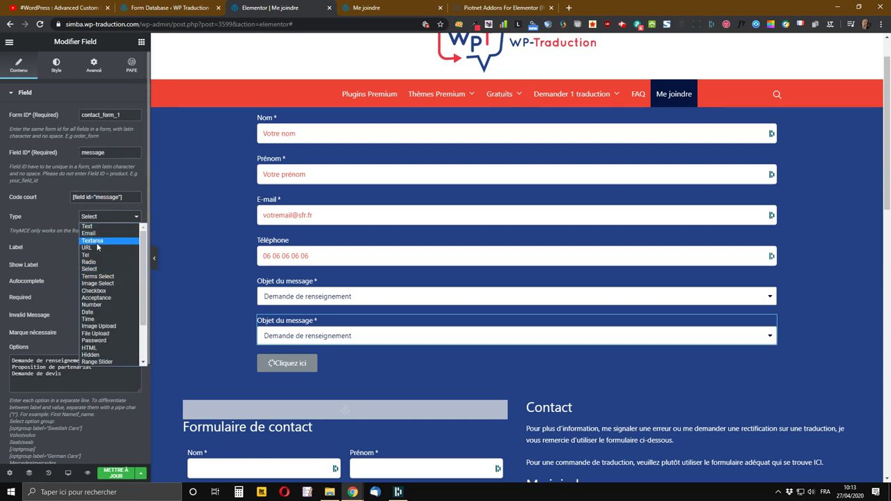
{"action": "left_click", "coordinate": [97, 241]}
{"action": "scroll", "coordinate": [35, 230], "scroll_direction": "down", "scroll_amount": 1}
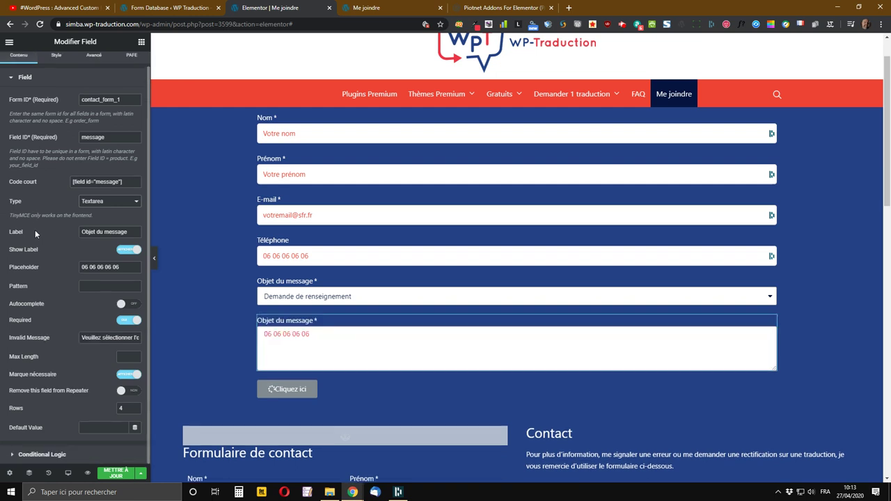
- Label it Message, clear the placeholder, and set the error to 'Veuillez saisir votre message'
{"action": "left_click", "coordinate": [108, 233]}
{"action": "left_click_drag", "start_coordinate": [108, 233], "coordinate": [11, 231]}
{"action": "type", "text": "Message"}
{"action": "key", "text": "Tab"}
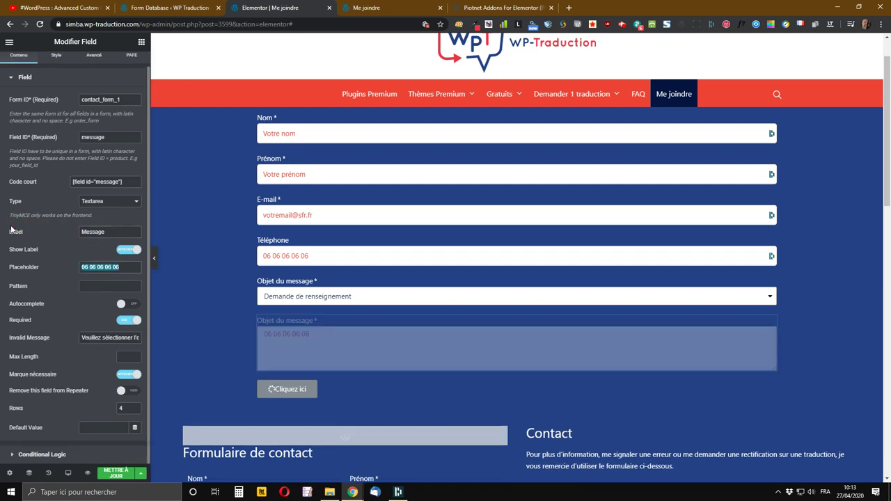
{"action": "key", "text": "BackSpace"}
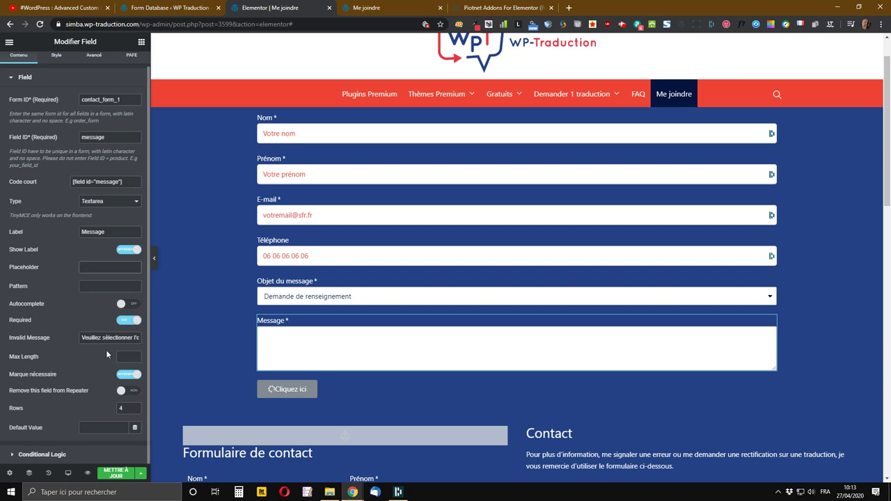
{"action": "left_click_drag", "start_coordinate": [102, 342], "coordinate": [255, 363]}
{"action": "key", "text": "BackSpace"}
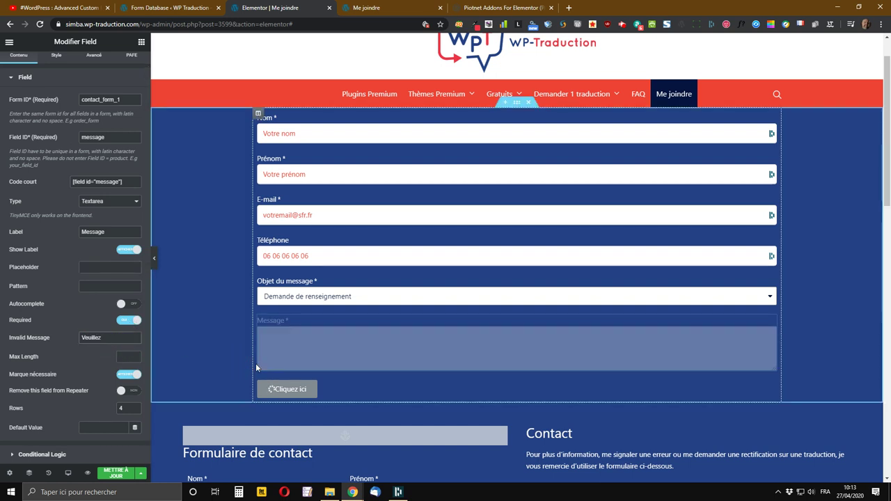
{"action": "type", "text": "saisir votre message"}
{"action": "key", "text": "Tab"}
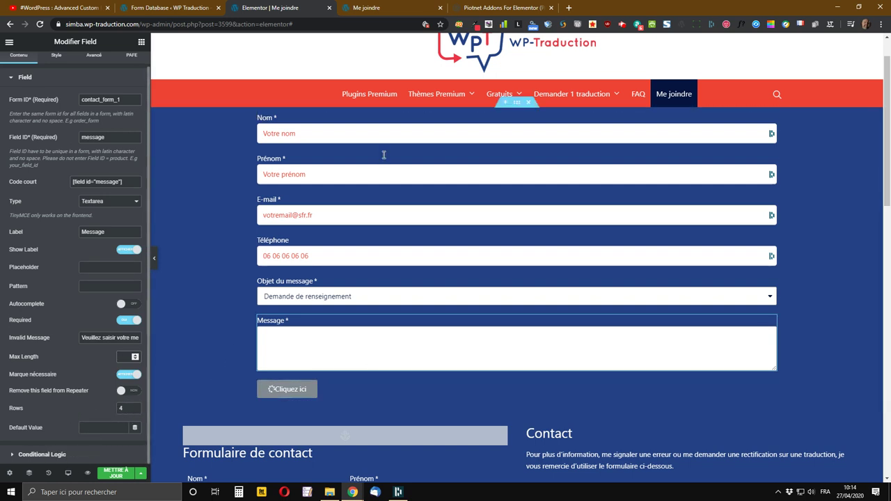
- Look over the live preview and the Piotnet Addons site, then return to the editor
{"action": "left_click", "coordinate": [383, 7]}
{"action": "scroll", "coordinate": [224, 382], "scroll_direction": "down", "scroll_amount": 3}
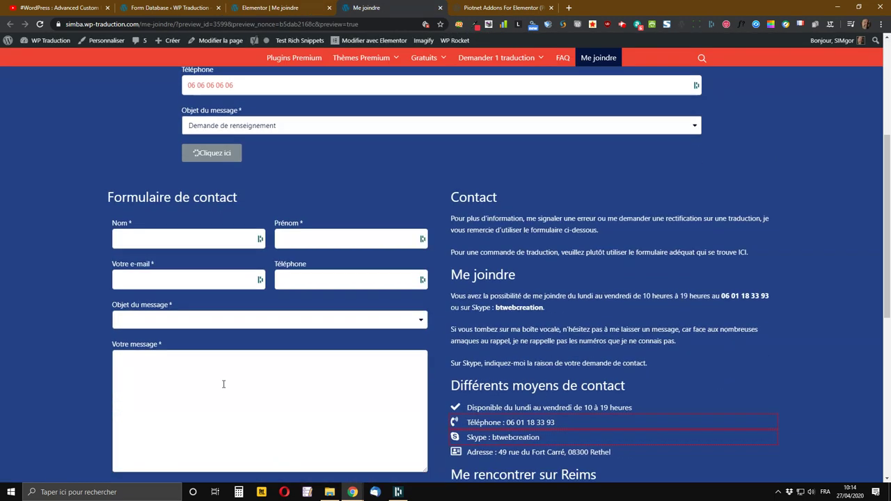
{"action": "left_click", "coordinate": [516, 6]}
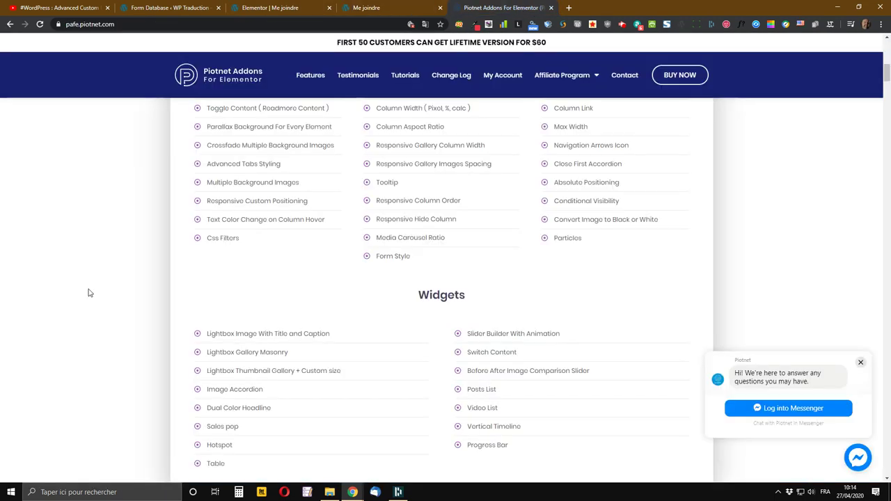
{"action": "left_click", "coordinate": [292, 6]}
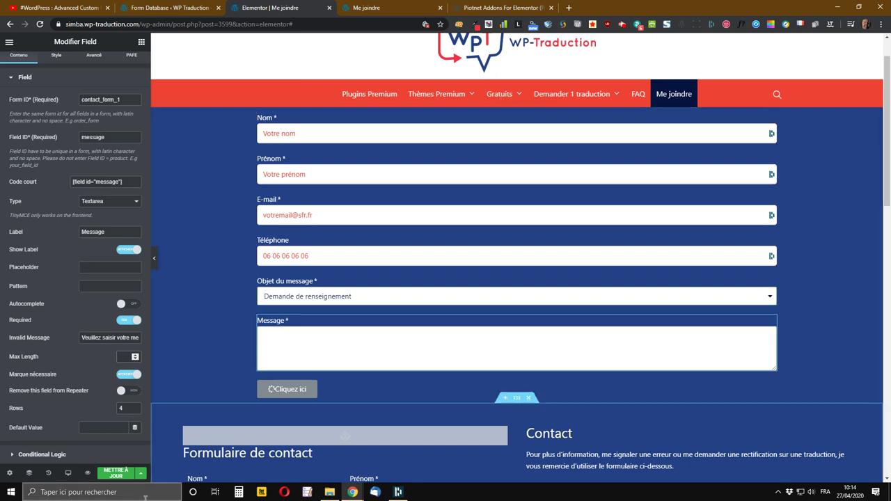
- Set the Message field's Rows to 12 and save the page
{"action": "left_click", "coordinate": [130, 411]}
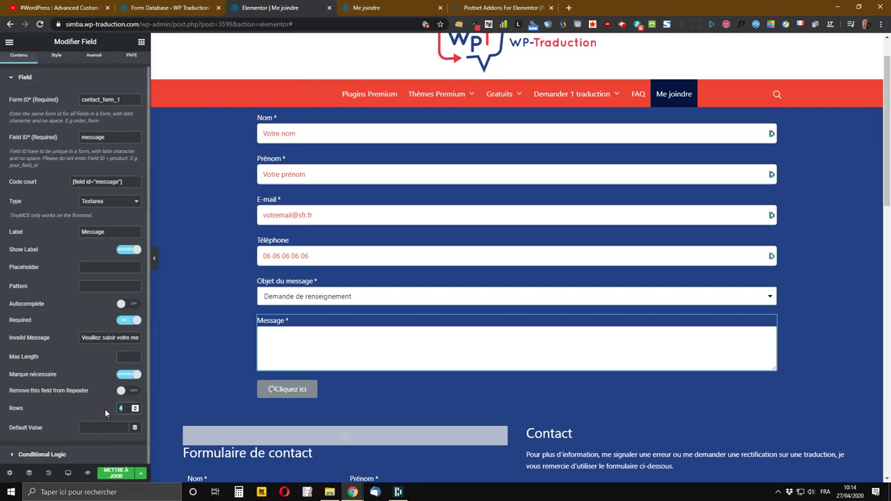
{"action": "type", "text": "12"}
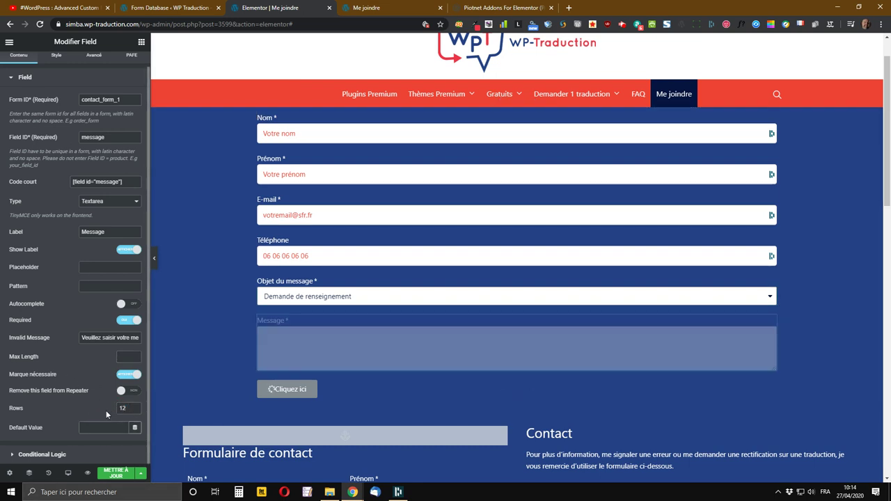
{"action": "left_click", "coordinate": [116, 474]}
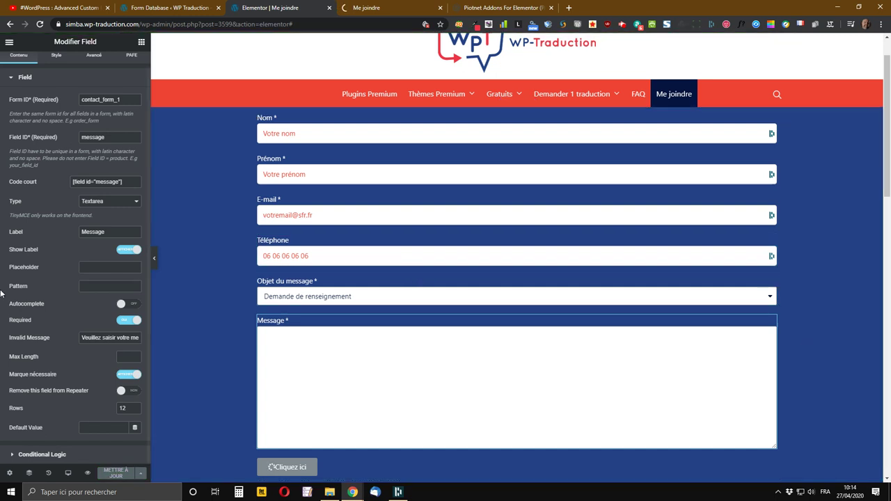
{"action": "scroll", "coordinate": [453, 356], "scroll_direction": "down", "scroll_amount": 3}
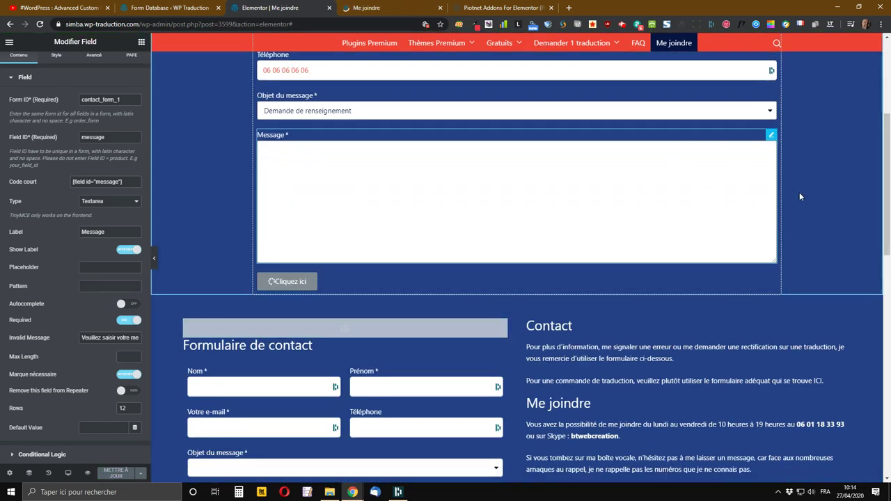
- Duplicate the Message field and change the copy's Field ID to honeypot
{"action": "right_click", "coordinate": [773, 136]}
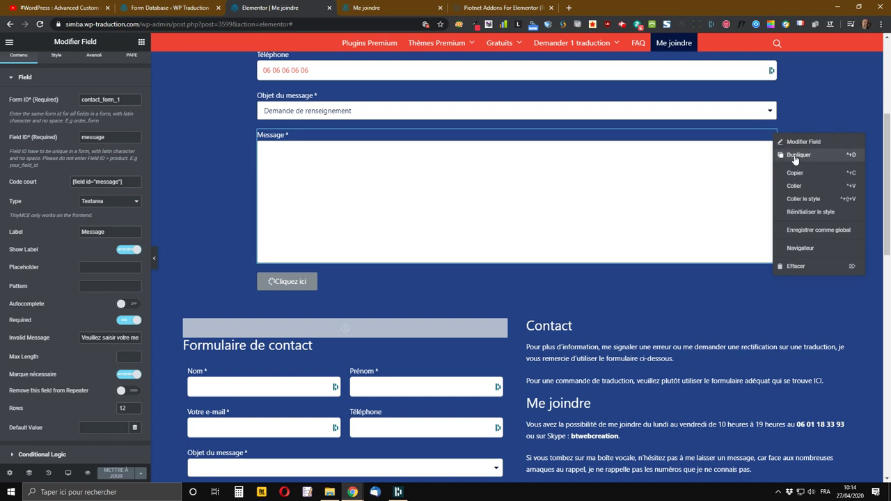
{"action": "left_click", "coordinate": [796, 158]}
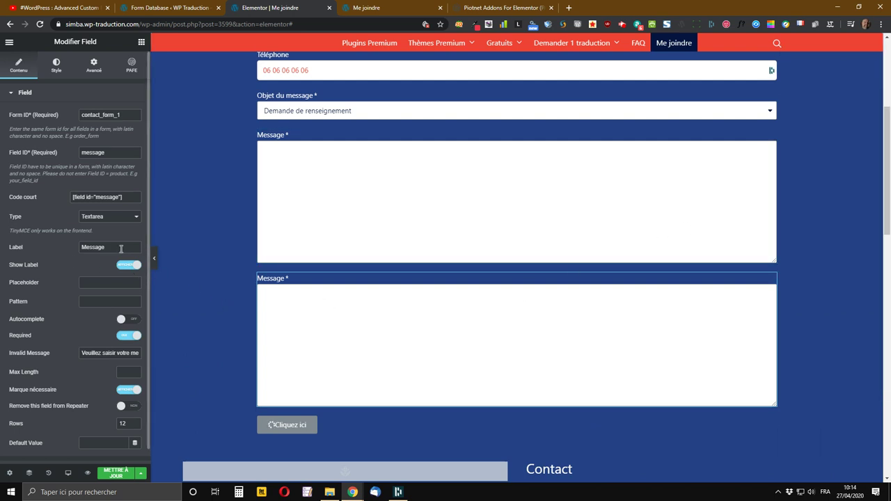
{"action": "left_click_drag", "start_coordinate": [120, 153], "coordinate": [65, 154]}
{"action": "type", "text": "honeypot"}
- Set the copied field's type to Honeypot
{"action": "left_click", "coordinate": [108, 216]}
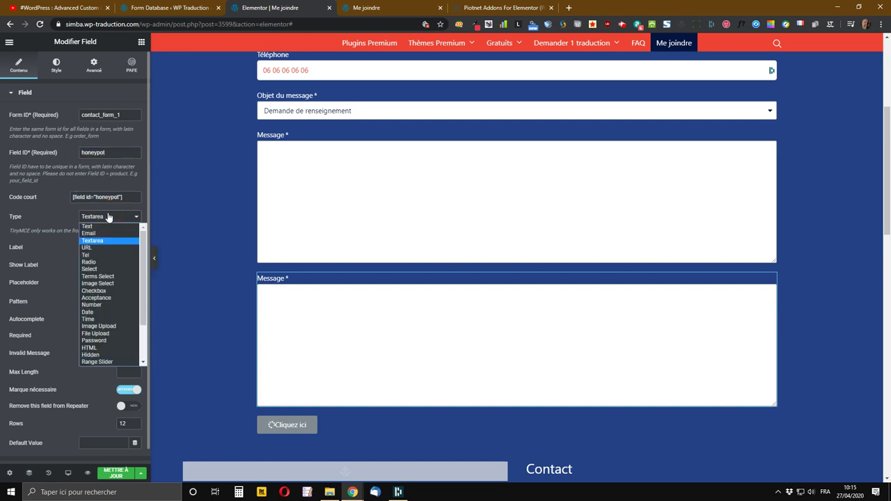
{"action": "scroll", "coordinate": [106, 264], "scroll_direction": "down", "scroll_amount": 2}
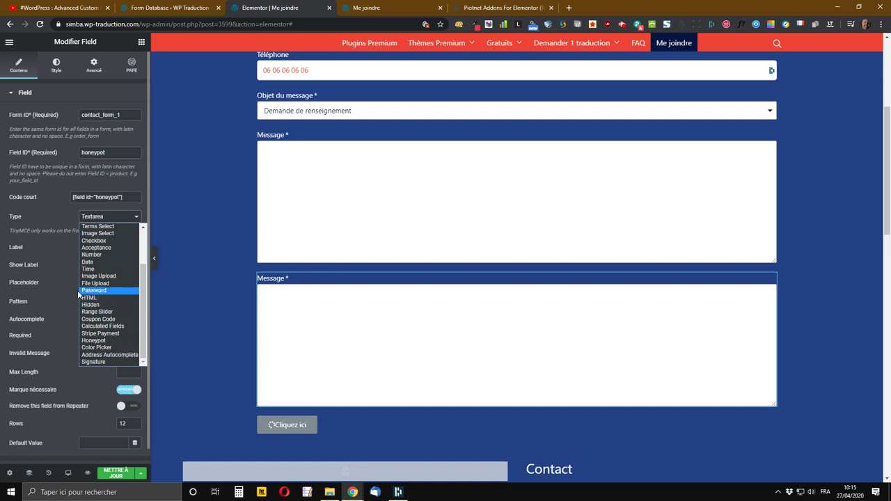
{"action": "scroll", "coordinate": [107, 310], "scroll_direction": "up", "scroll_amount": 2}
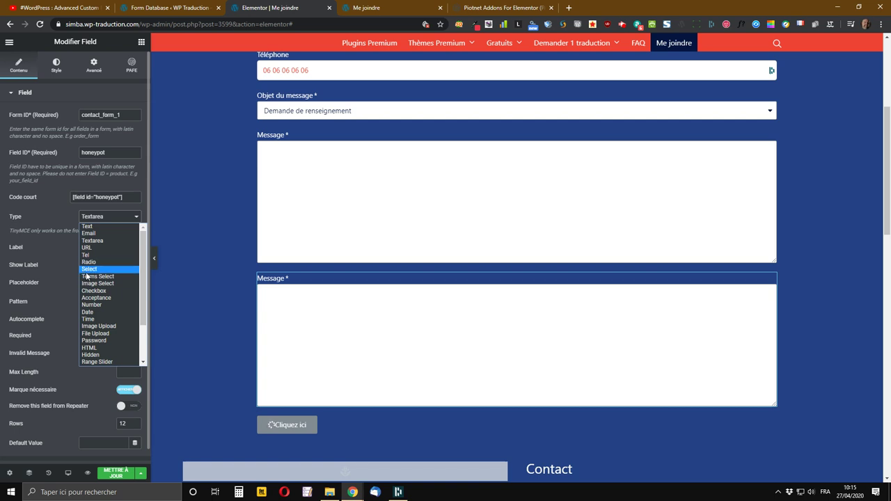
{"action": "scroll", "coordinate": [94, 293], "scroll_direction": "down", "scroll_amount": 2}
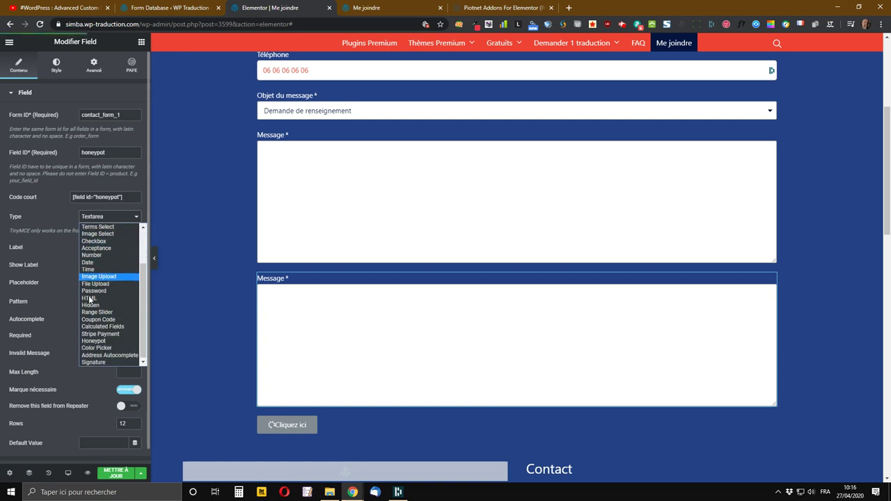
{"action": "left_click", "coordinate": [87, 340]}
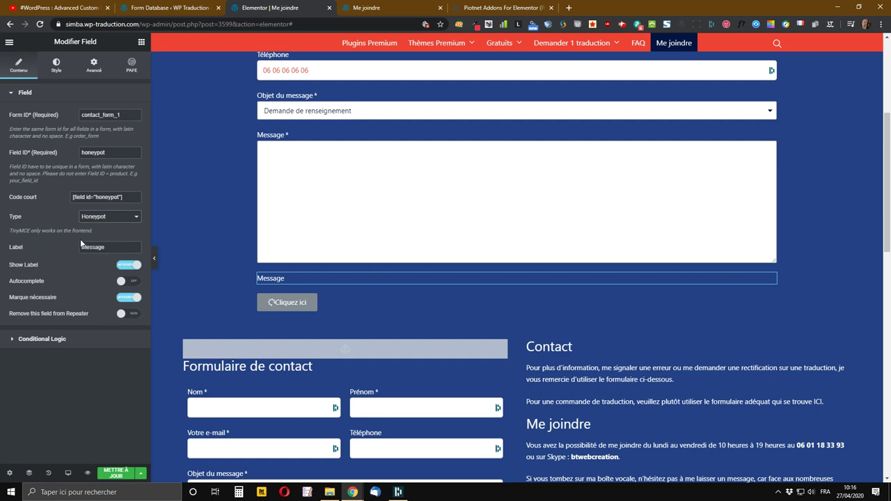
- Relabel the field honeypot, switch off Show Label and Marque nécessaire, then save
{"action": "left_click_drag", "start_coordinate": [111, 247], "coordinate": [66, 248]}
{"action": "key", "text": "BackSpace"}
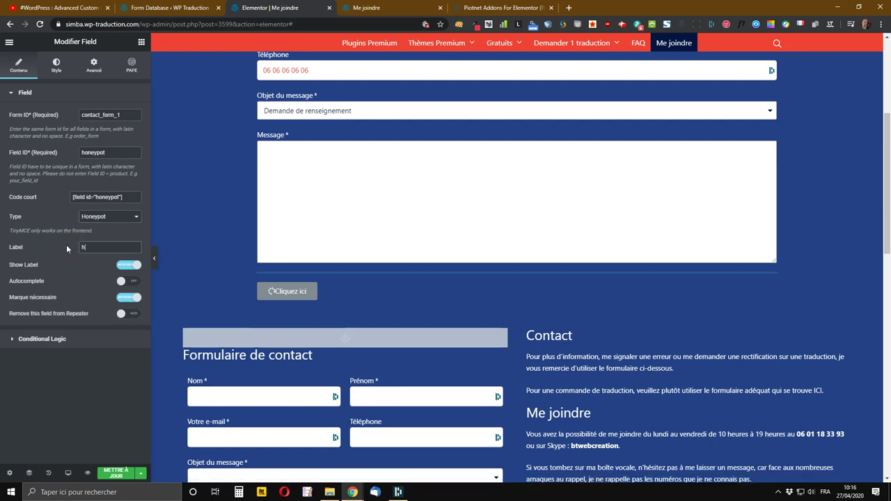
{"action": "type", "text": "honeypot"}
{"action": "left_click", "coordinate": [136, 268]}
{"action": "left_click", "coordinate": [131, 298]}
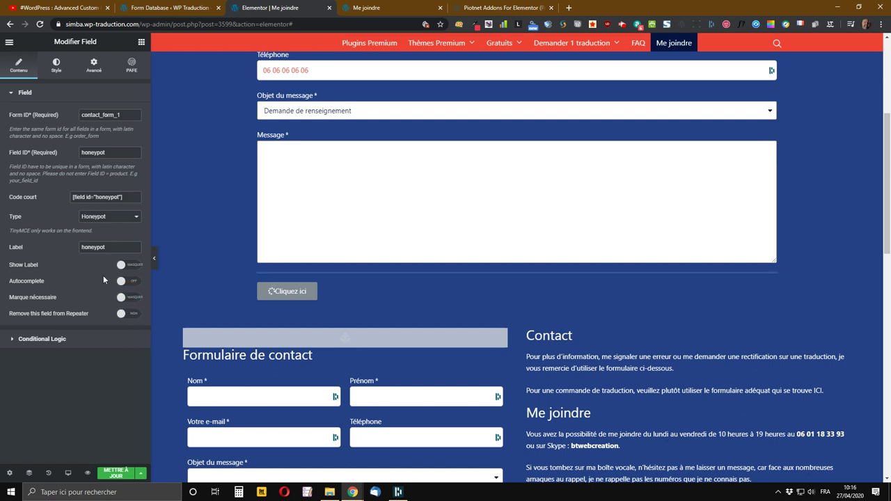
{"action": "left_click", "coordinate": [113, 473]}
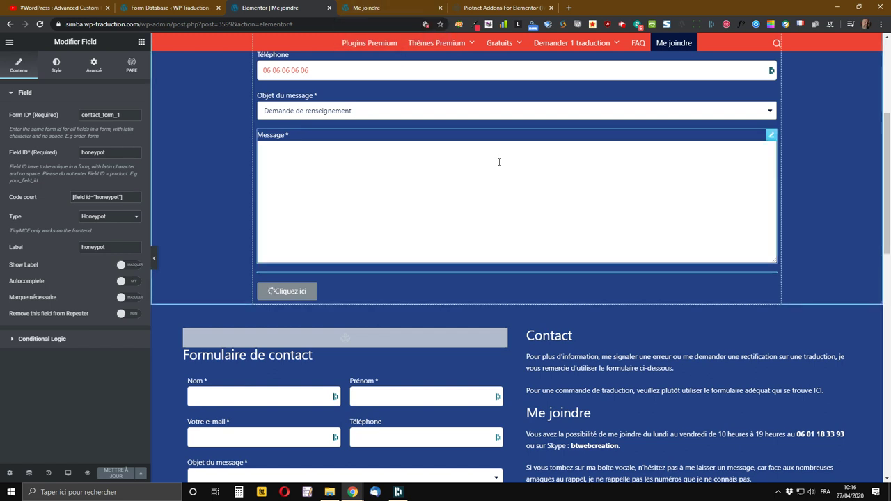
{"action": "left_click", "coordinate": [381, 7]}
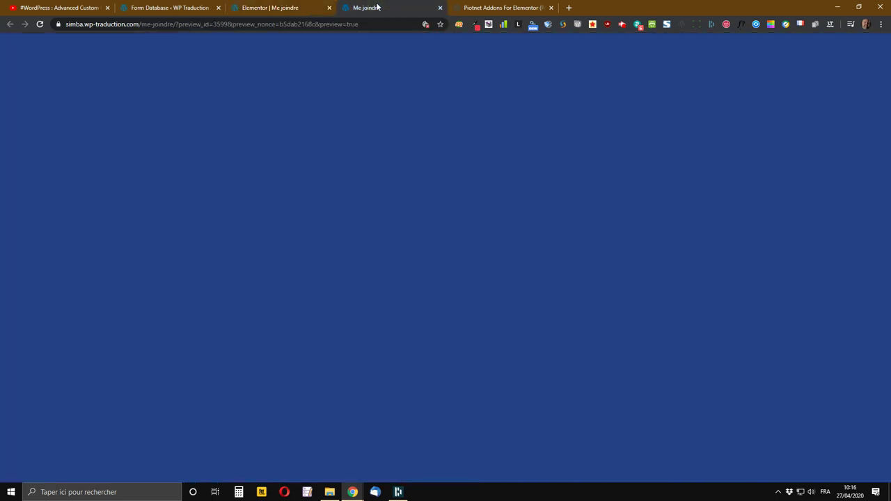
{"action": "scroll", "coordinate": [361, 277], "scroll_direction": "down", "scroll_amount": 3}
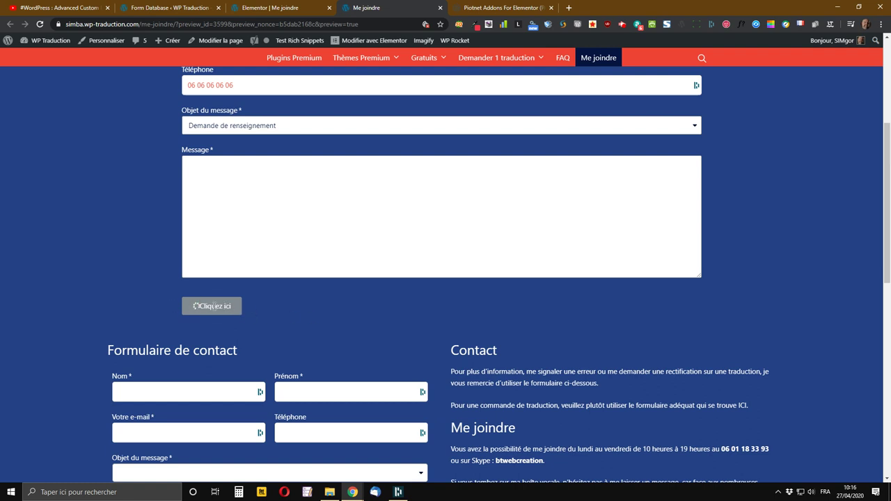
{"action": "left_click_drag", "start_coordinate": [202, 308], "coordinate": [294, 315]}
{"action": "left_click", "coordinate": [307, 6]}
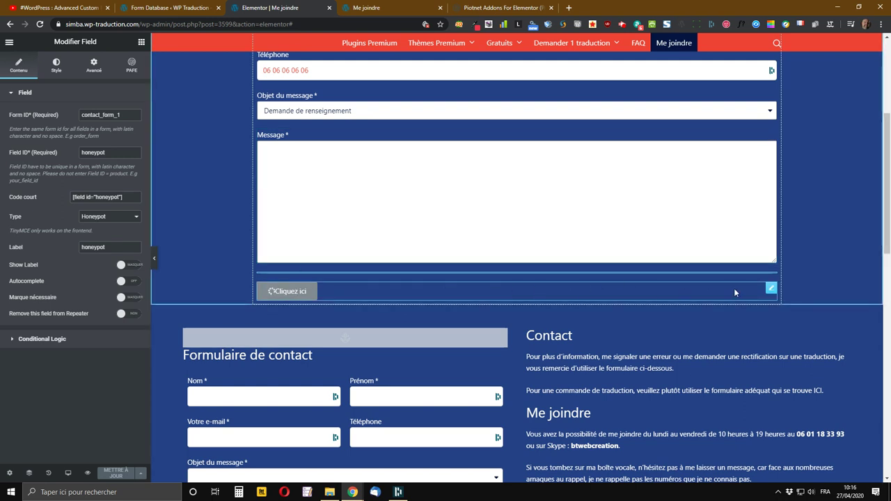
- Open the Cliquez ici Submit button's settings via Modifier Submit
{"action": "right_click", "coordinate": [775, 291]}
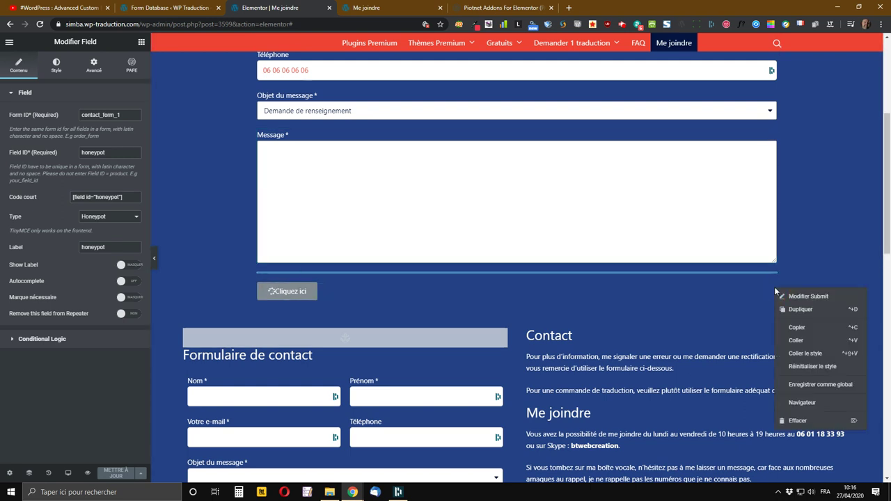
{"action": "left_click", "coordinate": [822, 298]}
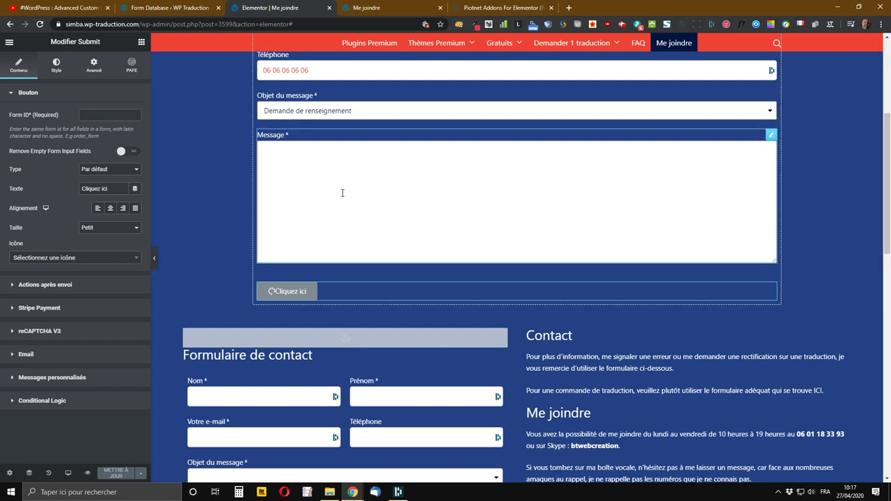
{"action": "scroll", "coordinate": [334, 202], "scroll_direction": "up", "scroll_amount": 5}
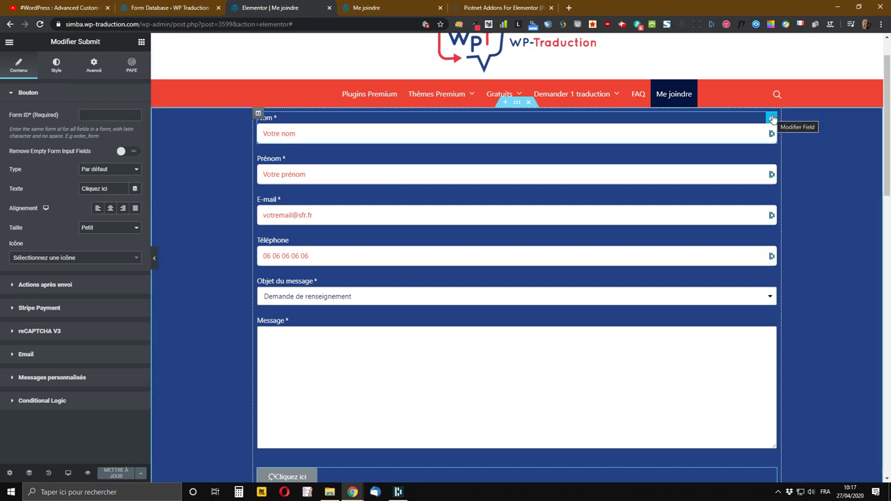
- Copy the Form ID contact_form_1 from the Nom field's settings
{"action": "right_click", "coordinate": [772, 119]}
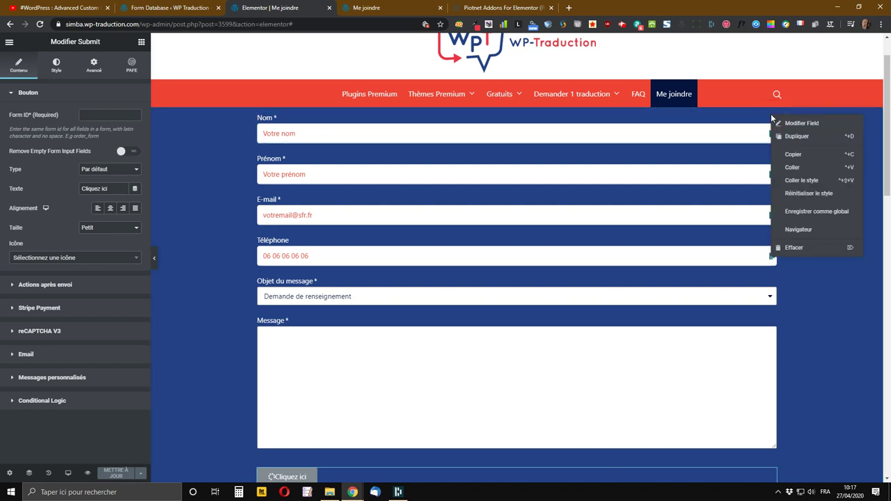
{"action": "left_click", "coordinate": [789, 129]}
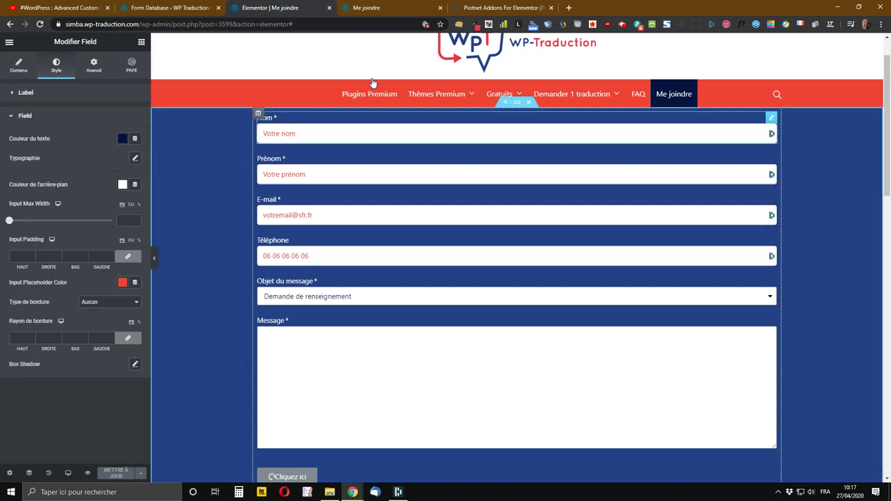
{"action": "left_click", "coordinate": [18, 70]}
{"action": "left_click_drag", "start_coordinate": [126, 115], "coordinate": [77, 114]}
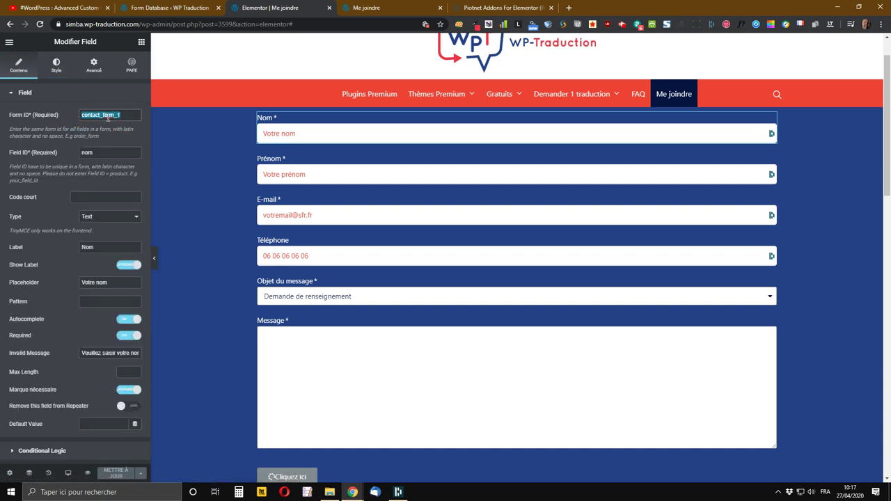
{"action": "right_click", "coordinate": [105, 117]}
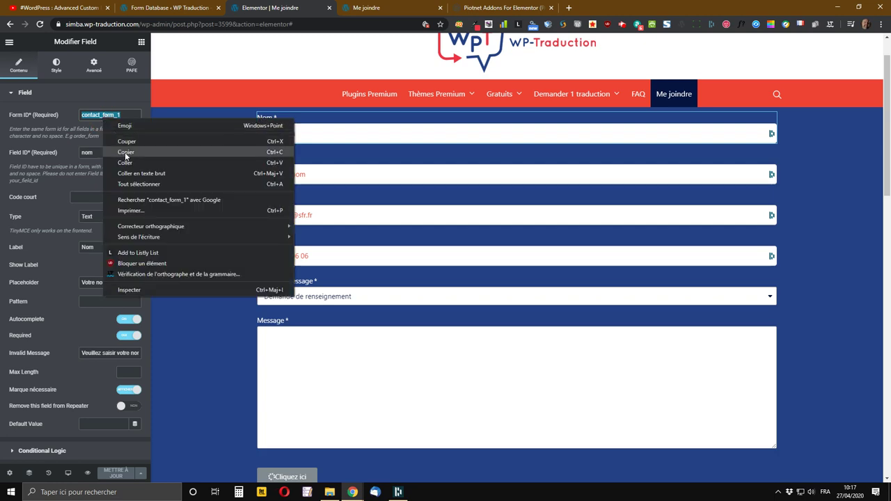
{"action": "left_click", "coordinate": [124, 152]}
{"action": "scroll", "coordinate": [418, 192], "scroll_direction": "down", "scroll_amount": 4}
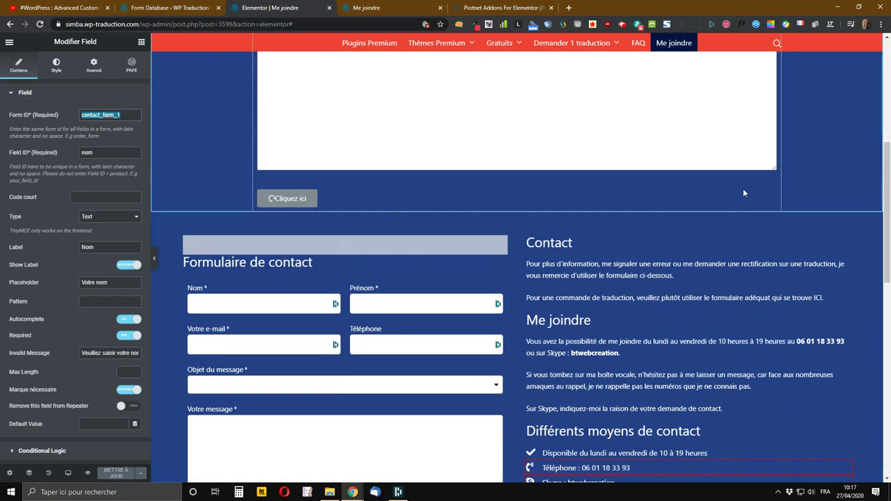
- Paste contact_form_1 into the Submit button's Form ID
{"action": "right_click", "coordinate": [769, 198]}
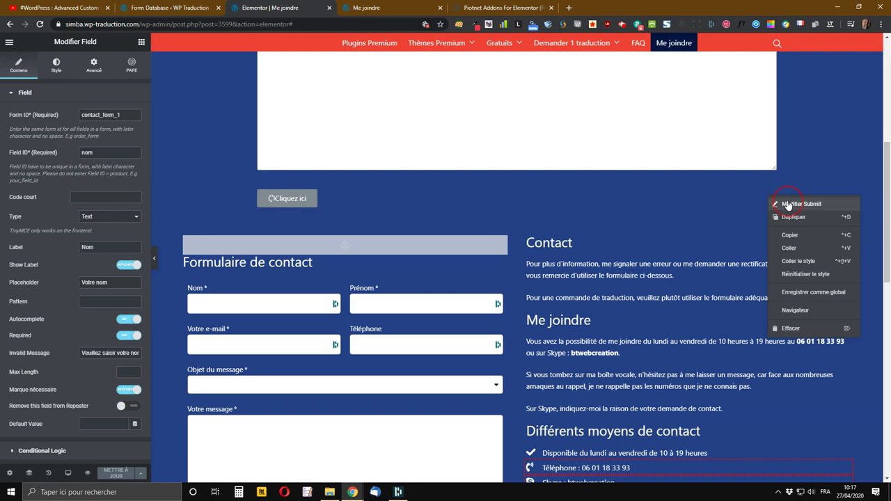
{"action": "left_click", "coordinate": [788, 204]}
{"action": "left_click", "coordinate": [93, 116]}
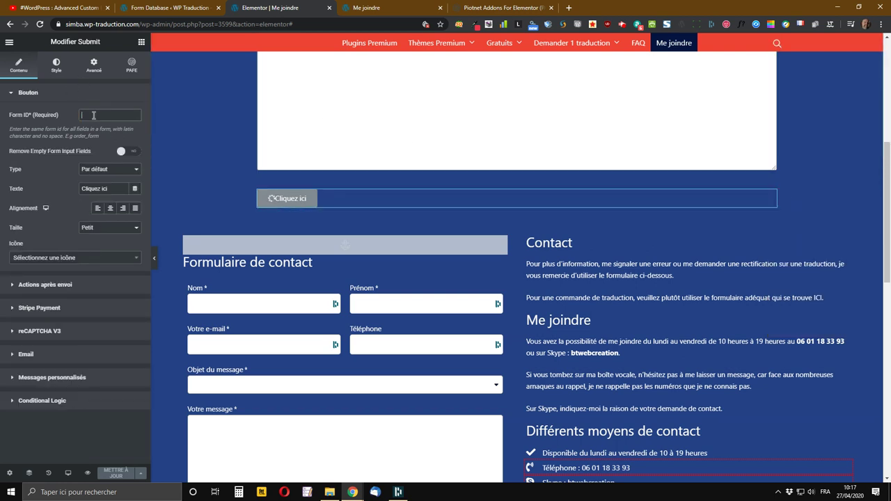
{"action": "right_click", "coordinate": [94, 116]}
{"action": "left_click", "coordinate": [121, 184]}
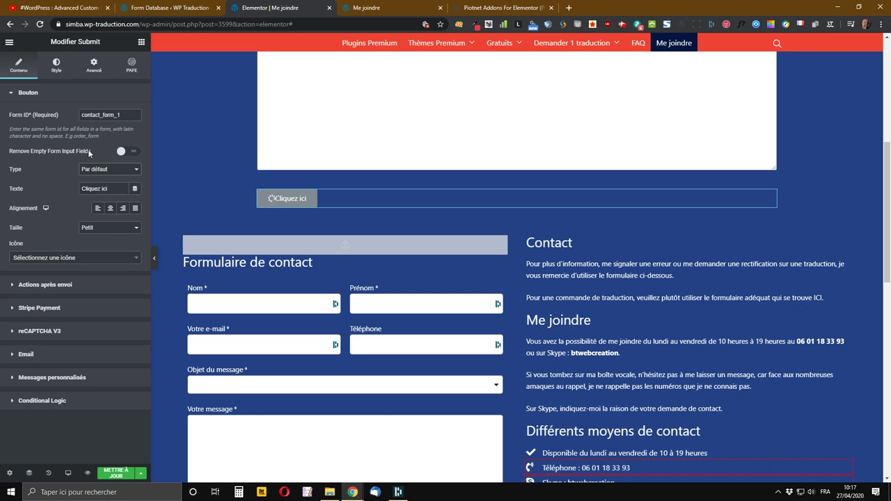
- Turn on removing empty form fields and keep the default button type
{"action": "left_click", "coordinate": [128, 153]}
{"action": "left_click", "coordinate": [112, 173]}
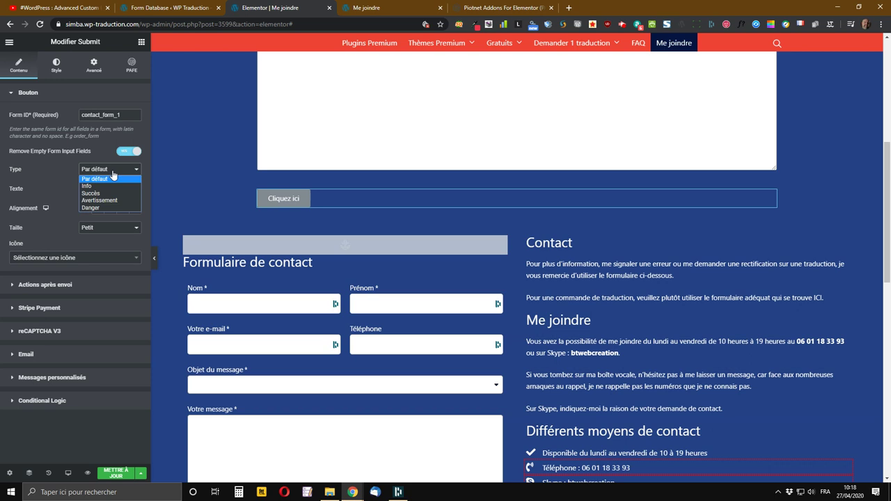
{"action": "left_click", "coordinate": [115, 176]}
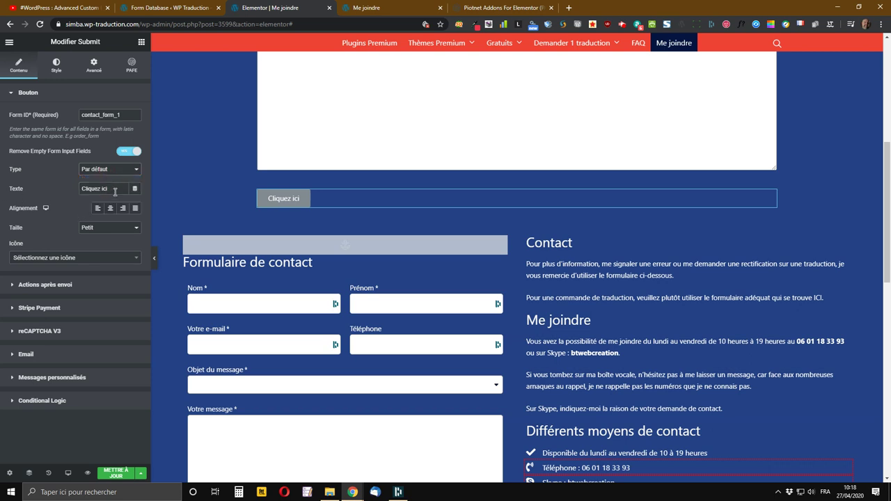
- Change the button text from 'Cliquez ici' to 'Envoyer' and align the button right
{"action": "left_click", "coordinate": [63, 191]}
{"action": "type", "text": "En"}
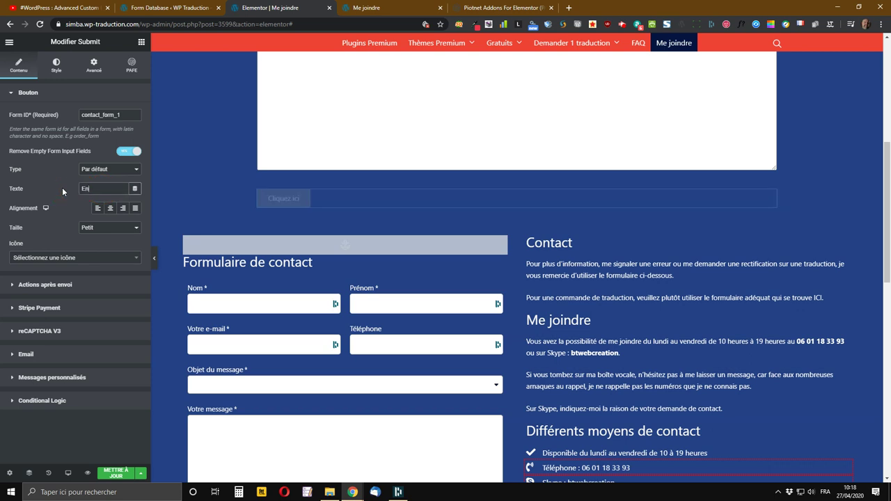
{"action": "type", "text": "voyer"}
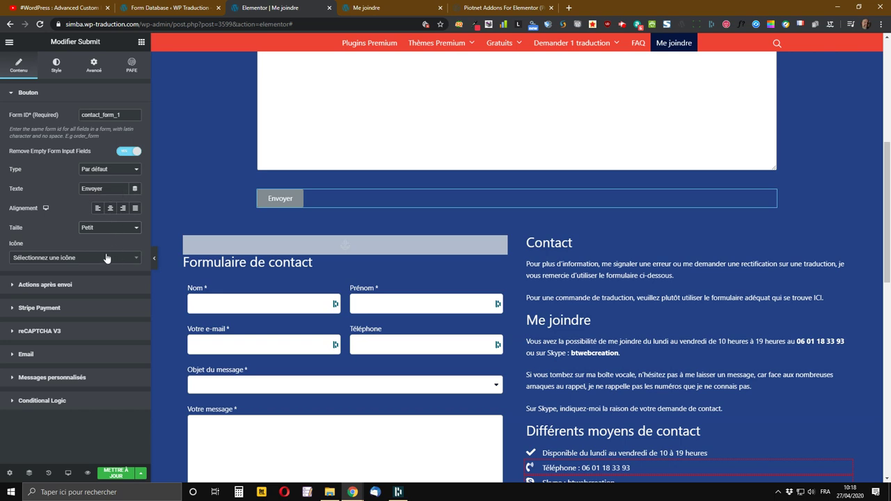
{"action": "scroll", "coordinate": [489, 352], "scroll_direction": "down", "scroll_amount": 2}
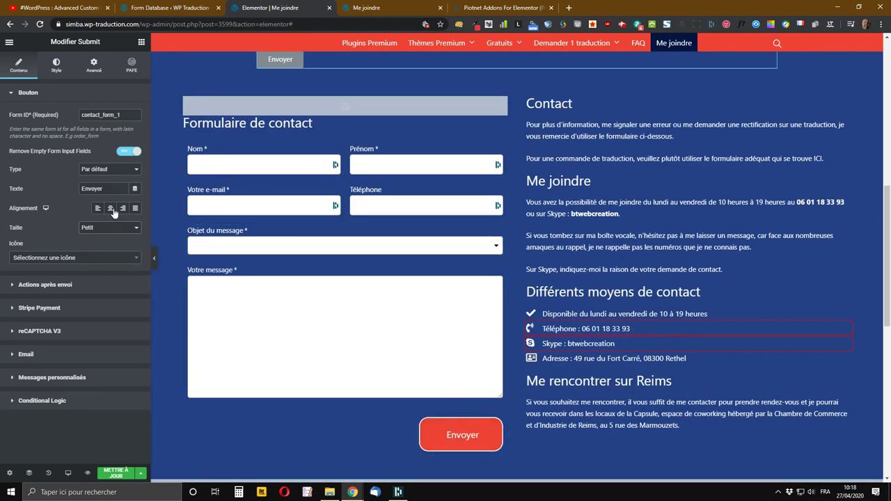
{"action": "left_click", "coordinate": [123, 208]}
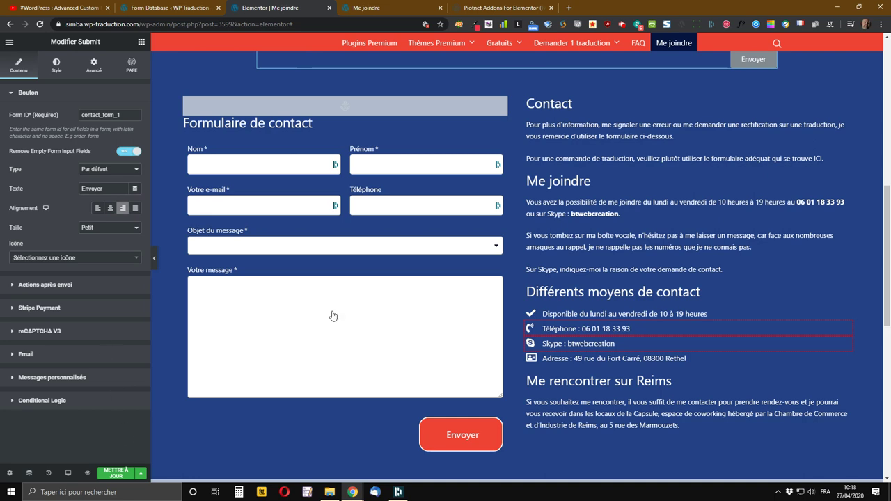
{"action": "scroll", "coordinate": [456, 273], "scroll_direction": "up", "scroll_amount": 3}
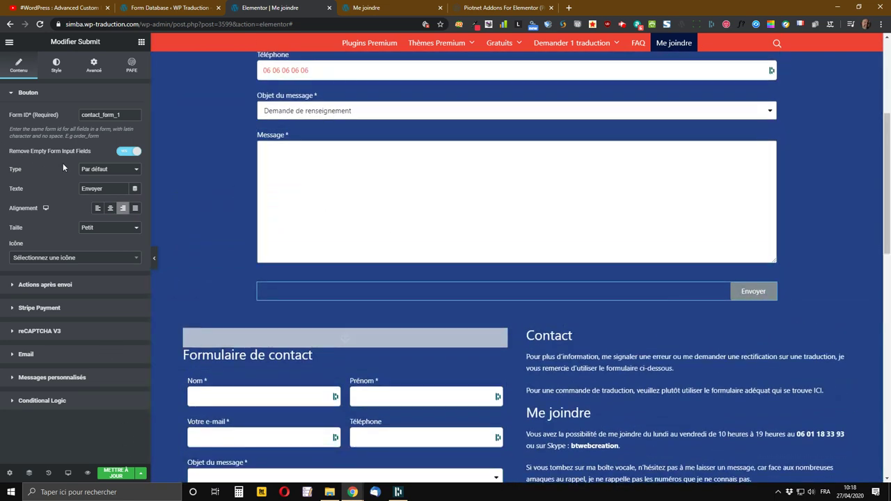
- Under Actions après envoi, add Redirect as an after-submit action next to Email
{"action": "left_click", "coordinate": [42, 286]}
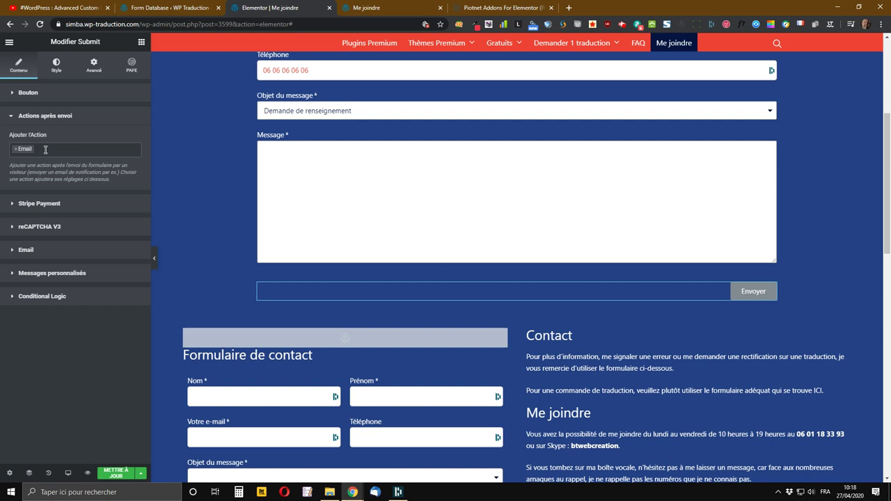
{"action": "left_click", "coordinate": [46, 149]}
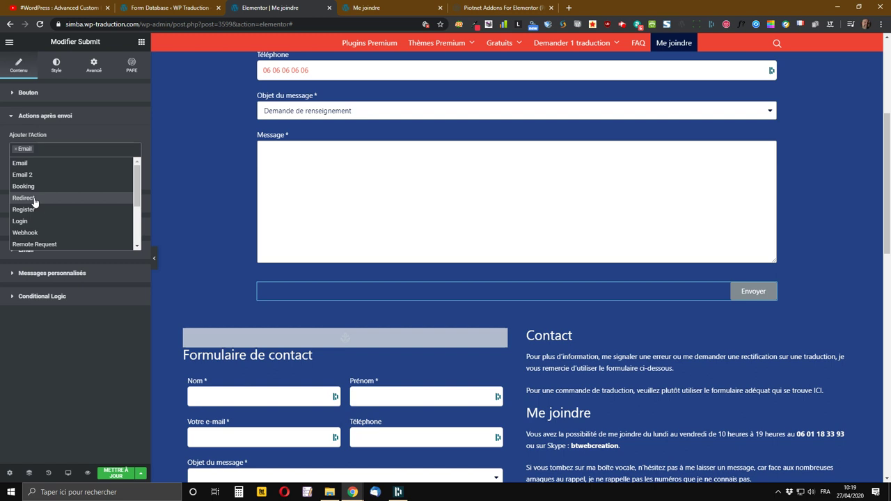
{"action": "left_click", "coordinate": [34, 202]}
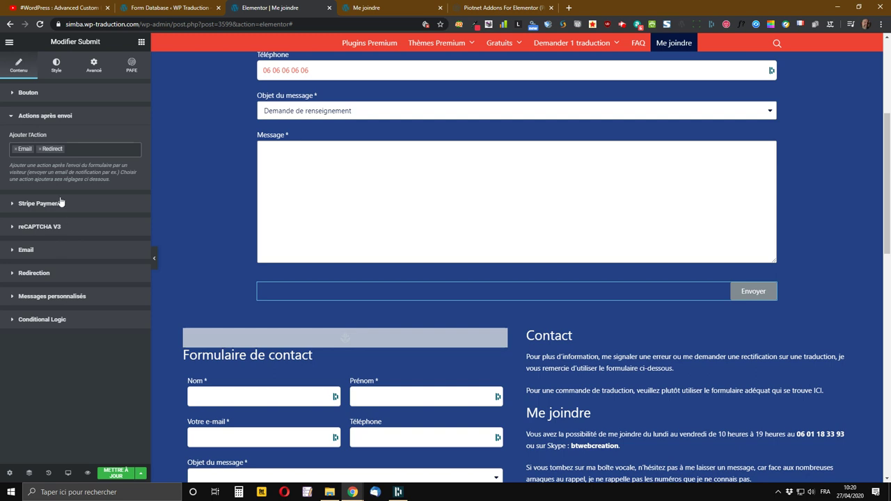
{"action": "left_click", "coordinate": [92, 154]}
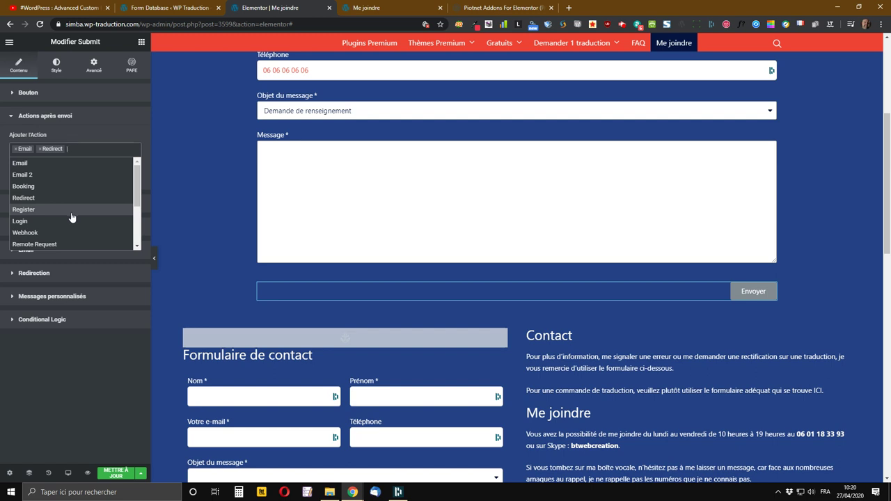
{"action": "scroll", "coordinate": [70, 219], "scroll_direction": "down", "scroll_amount": 1}
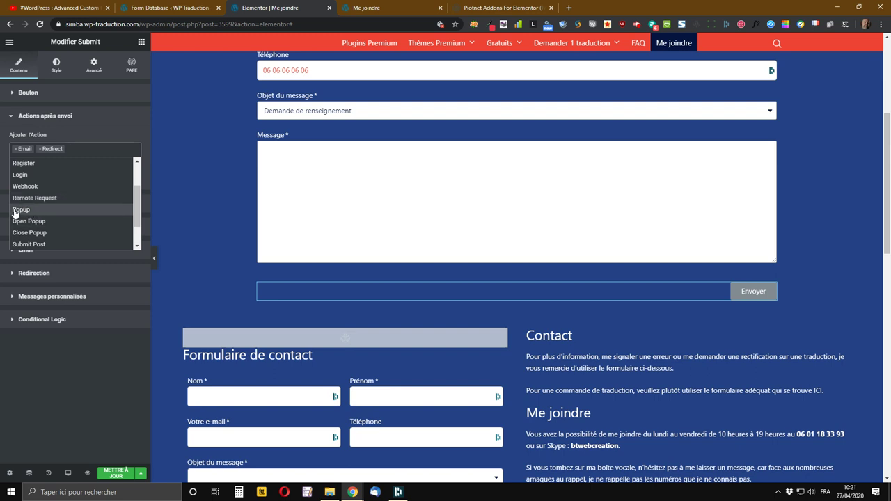
{"action": "scroll", "coordinate": [51, 210], "scroll_direction": "down", "scroll_amount": 2}
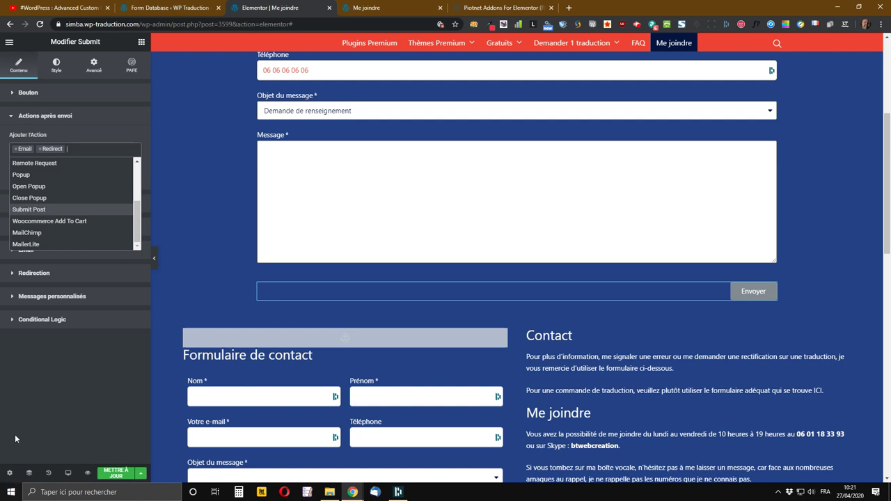
{"action": "mouse_move", "coordinate": [24, 472]}
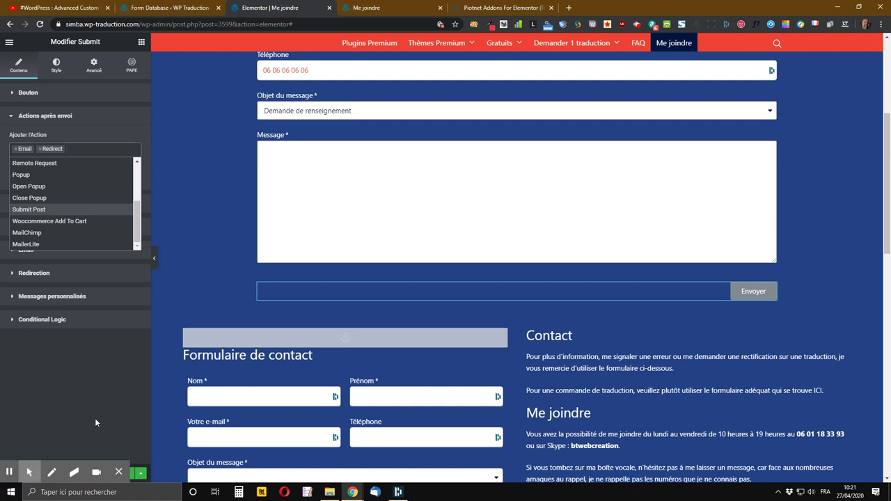
{"action": "left_click", "coordinate": [9, 474]}
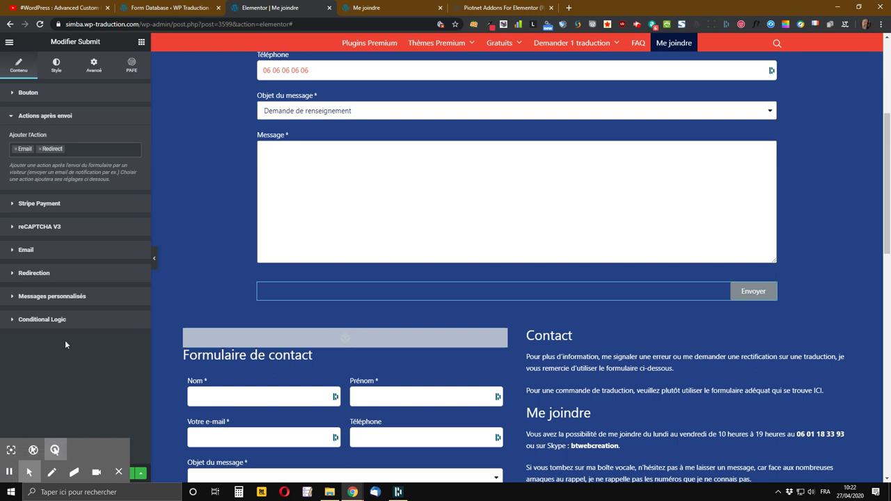
{"action": "left_click", "coordinate": [83, 150]}
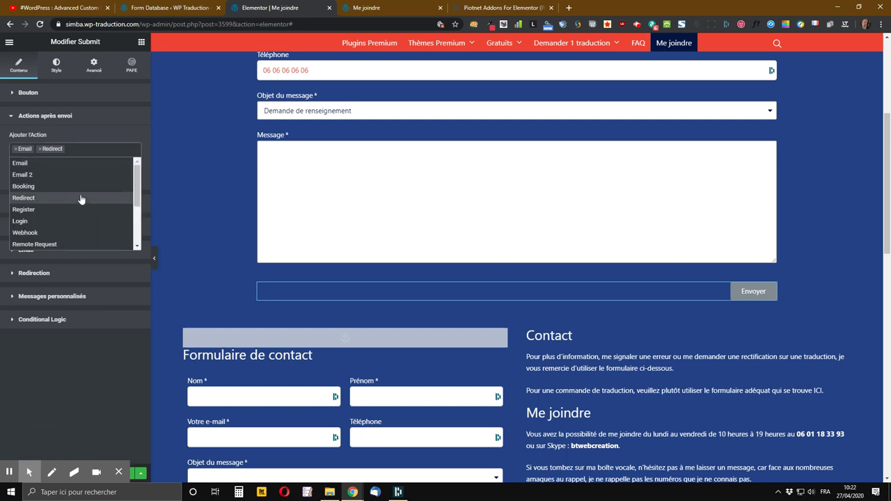
{"action": "scroll", "coordinate": [81, 204], "scroll_direction": "down", "scroll_amount": 2}
{"action": "scroll", "coordinate": [82, 203], "scroll_direction": "down", "scroll_amount": 1}
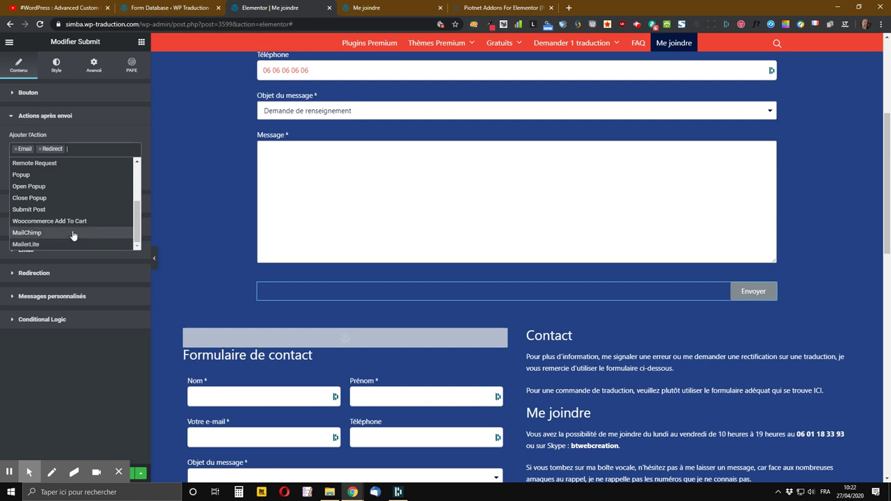
{"action": "left_click", "coordinate": [90, 149]}
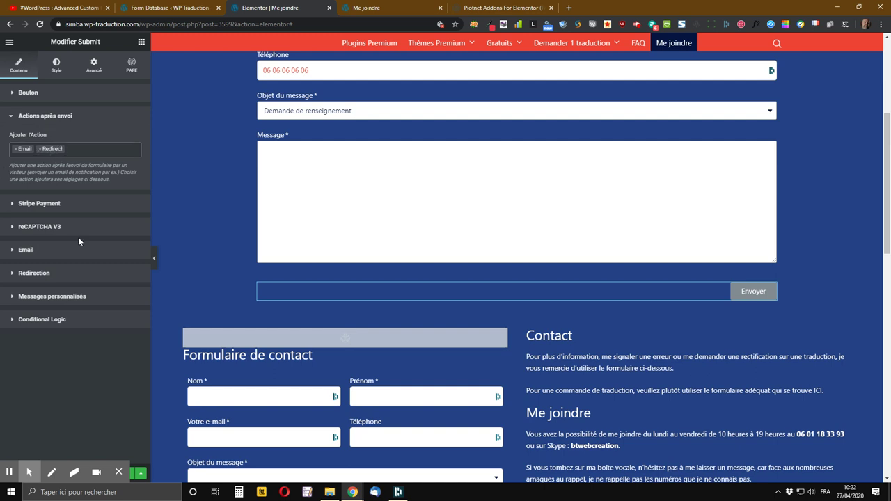
- Expand Stripe Payment and reCAPTCHA V3, and switch the reCAPTCHA V3 Enable toggle to YES
{"action": "left_click", "coordinate": [58, 206]}
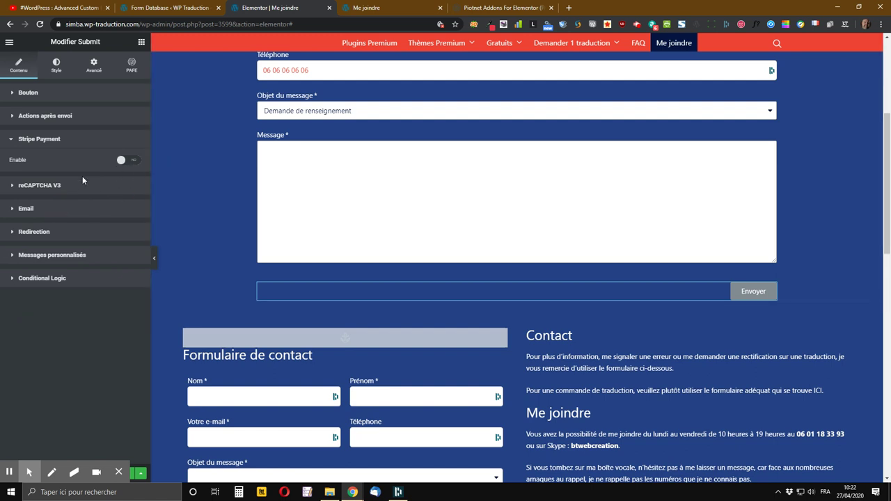
{"action": "left_click", "coordinate": [56, 188]}
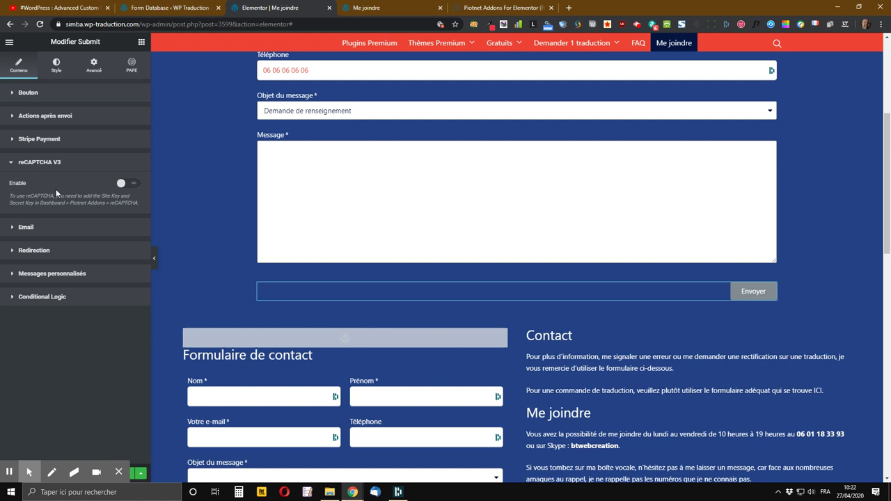
{"action": "left_click", "coordinate": [127, 186]}
{"action": "left_click", "coordinate": [164, 9]}
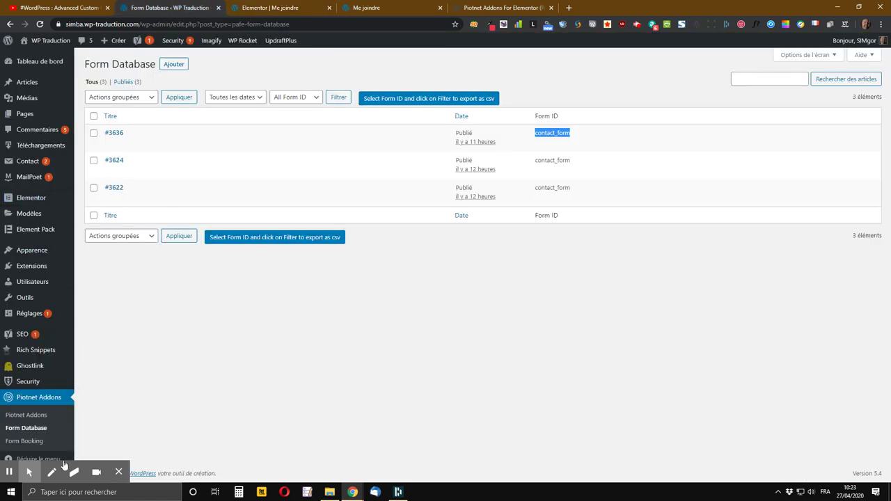
- Open Piotnet Addons settings and scroll to the blank reCAPTCHA (v3) Site Key and Secret Key fields
{"action": "left_click", "coordinate": [24, 416]}
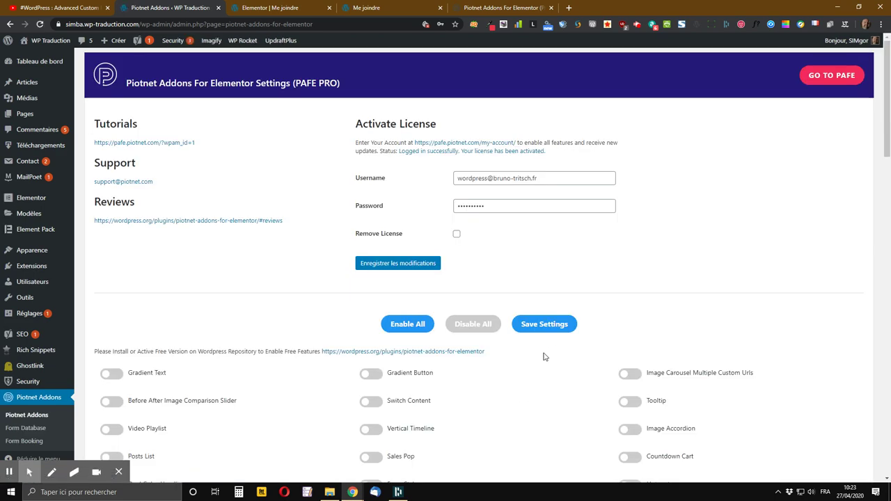
{"action": "scroll", "coordinate": [543, 355], "scroll_direction": "down", "scroll_amount": 7}
{"action": "scroll", "coordinate": [537, 362], "scroll_direction": "down", "scroll_amount": 9}
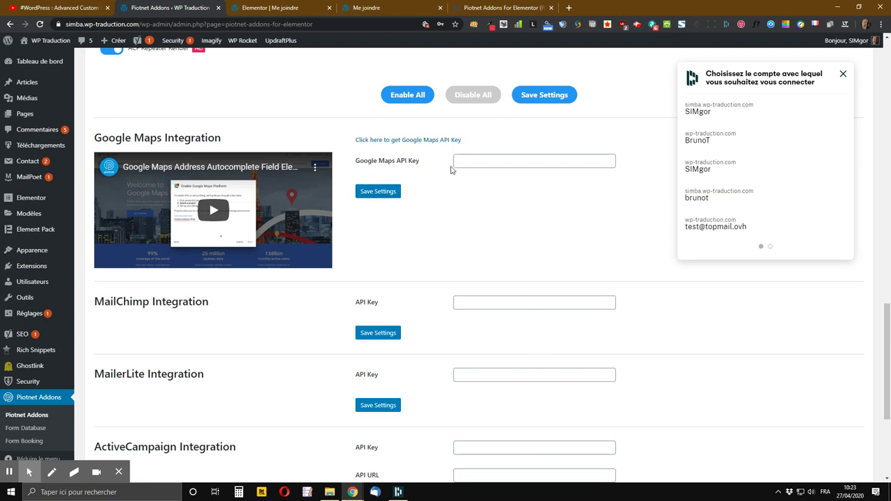
{"action": "scroll", "coordinate": [458, 173], "scroll_direction": "down", "scroll_amount": 2}
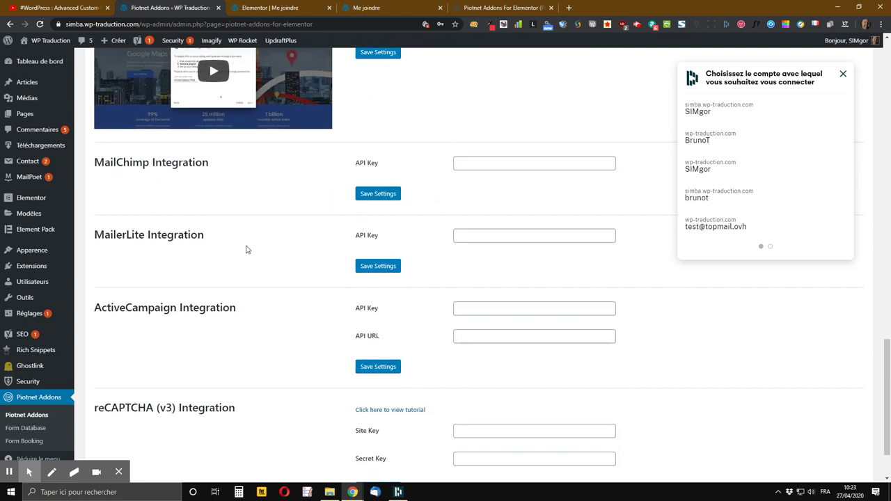
{"action": "scroll", "coordinate": [237, 251], "scroll_direction": "down", "scroll_amount": 1}
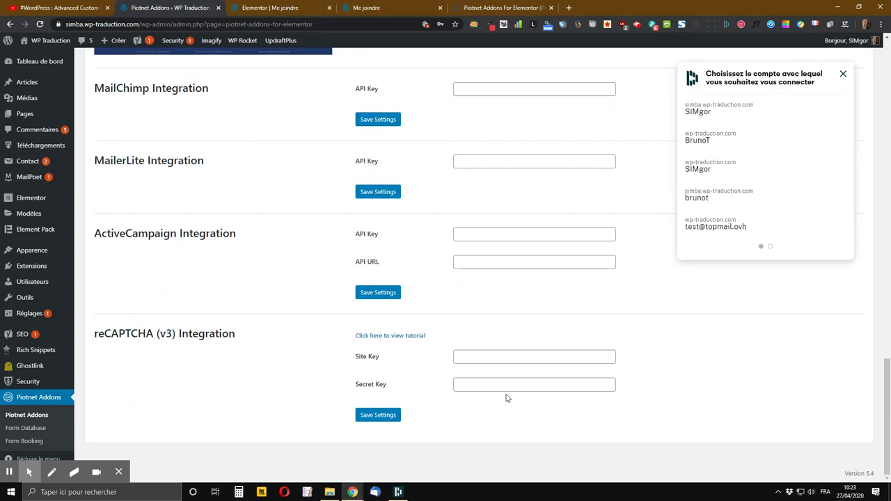
- Back in Elementor, disable reCAPTCHA V3, collapse it, and expand the Email notification section
{"action": "left_click", "coordinate": [273, 8]}
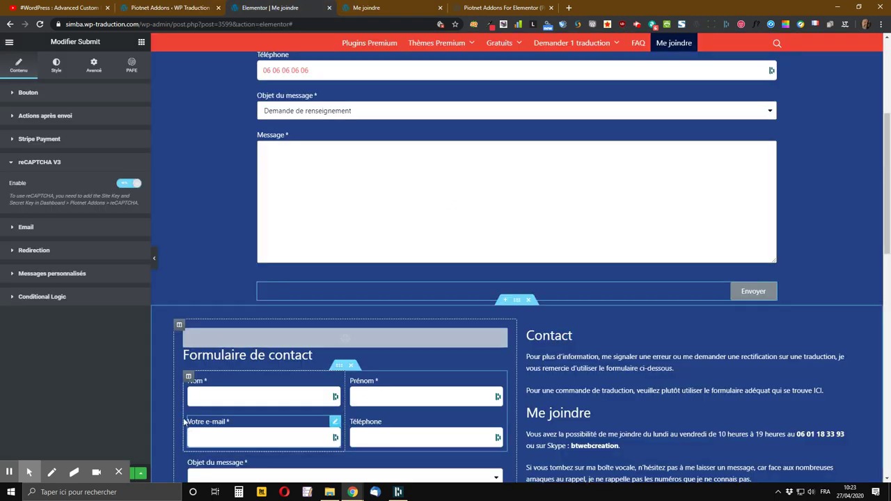
{"action": "left_click", "coordinate": [129, 184]}
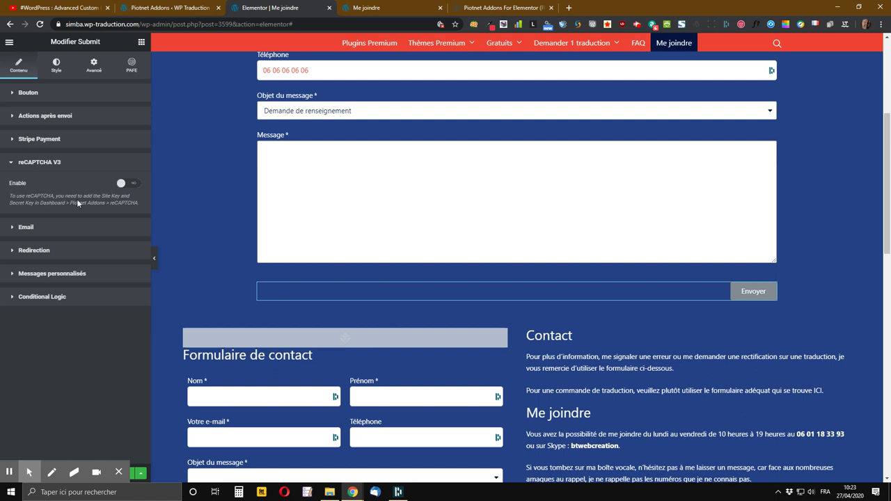
{"action": "left_click", "coordinate": [33, 164]}
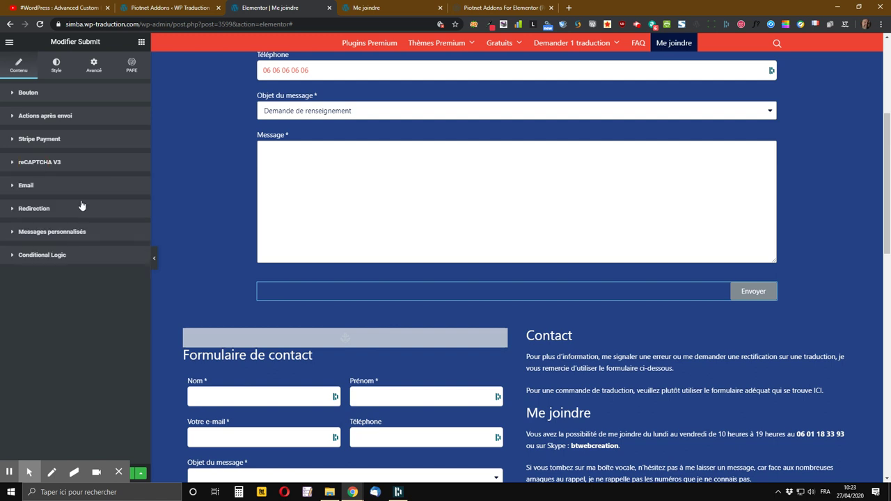
{"action": "left_click", "coordinate": [23, 186]}
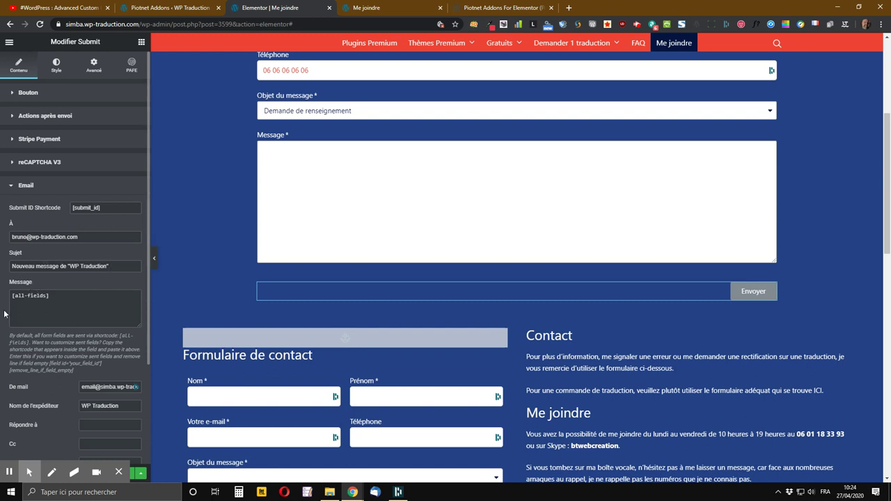
{"action": "scroll", "coordinate": [17, 291], "scroll_direction": "down", "scroll_amount": 1}
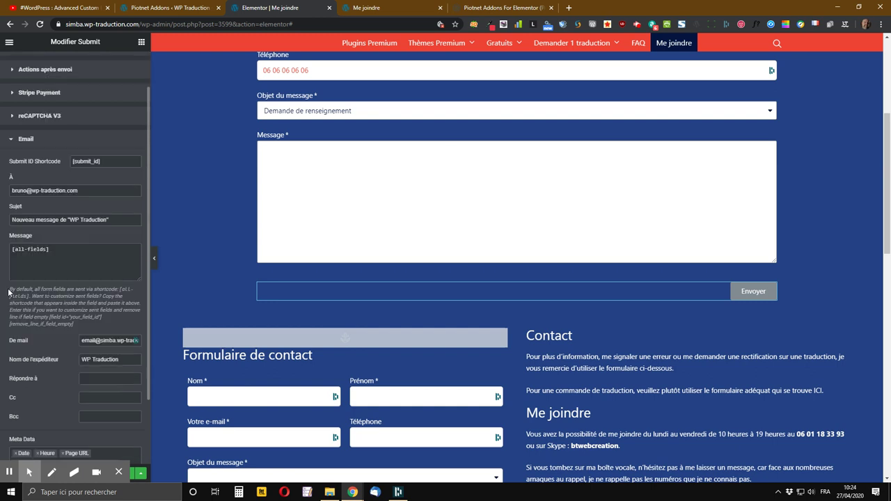
{"action": "scroll", "coordinate": [35, 352], "scroll_direction": "down", "scroll_amount": 1}
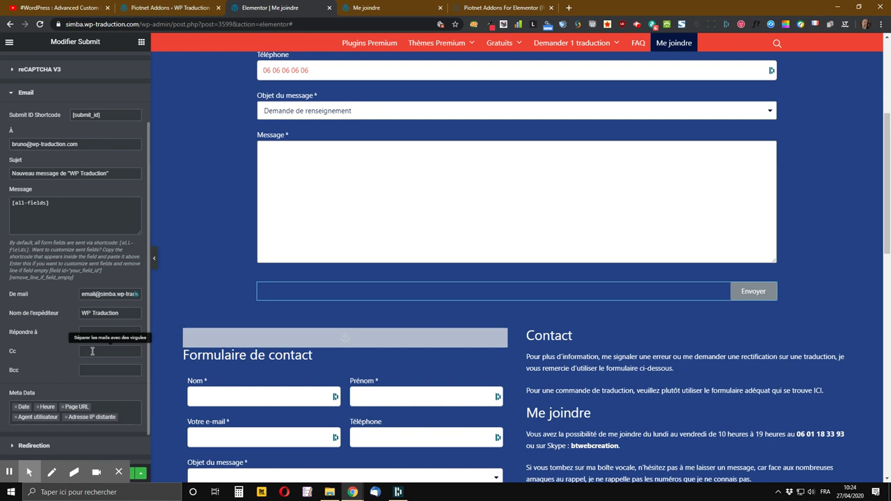
{"action": "scroll", "coordinate": [93, 351], "scroll_direction": "down", "scroll_amount": 1}
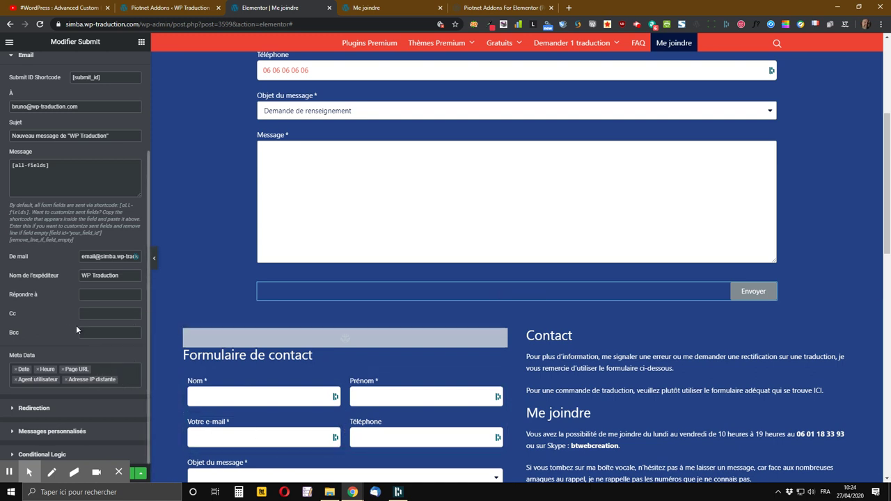
{"action": "scroll", "coordinate": [73, 325], "scroll_direction": "up", "scroll_amount": 3}
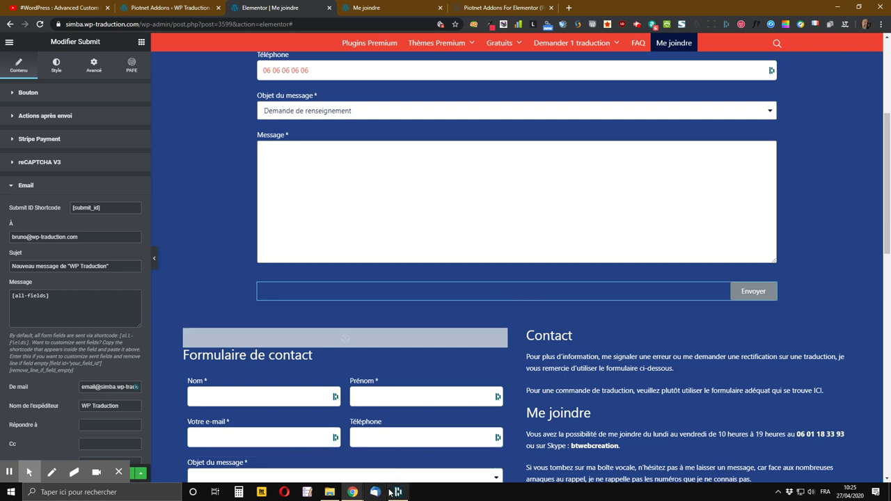
{"action": "mouse_move", "coordinate": [390, 494]}
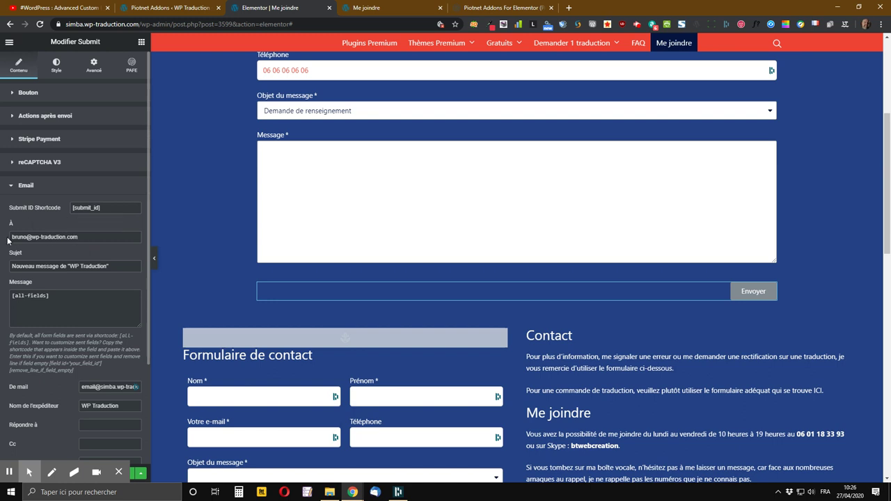
{"action": "scroll", "coordinate": [43, 325], "scroll_direction": "down", "scroll_amount": 2}
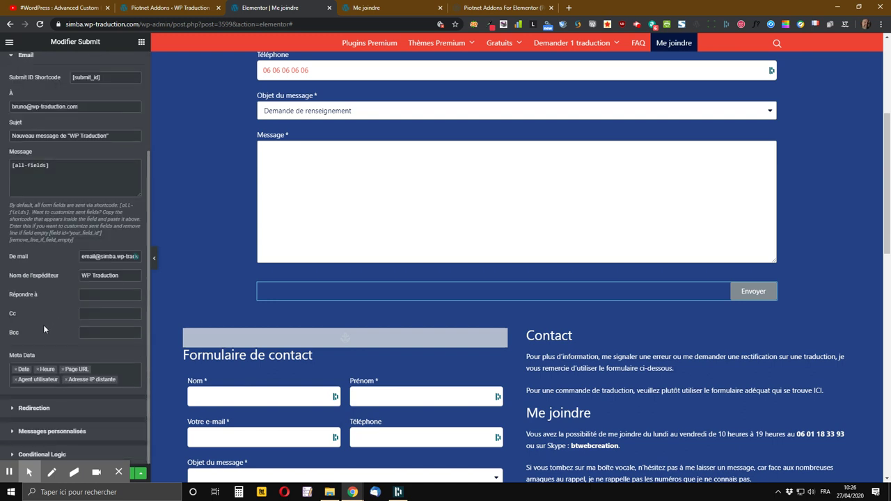
{"action": "left_click", "coordinate": [86, 258]}
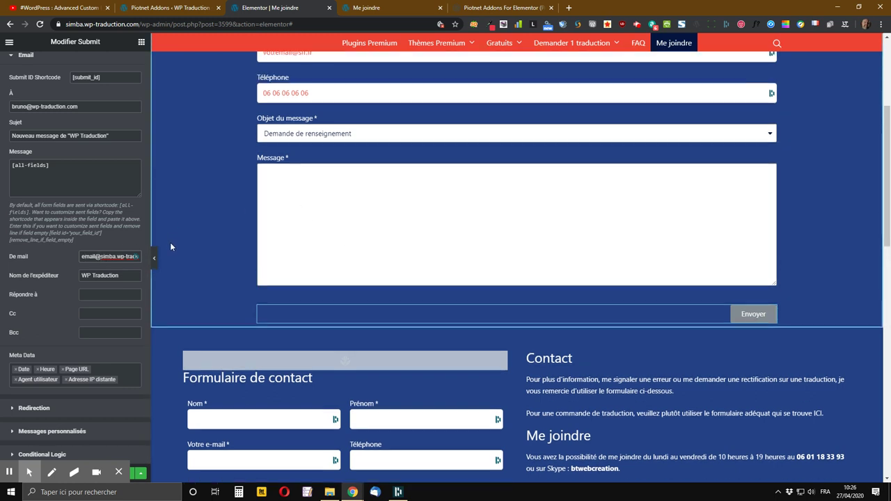
{"action": "scroll", "coordinate": [170, 244], "scroll_direction": "up", "scroll_amount": 3}
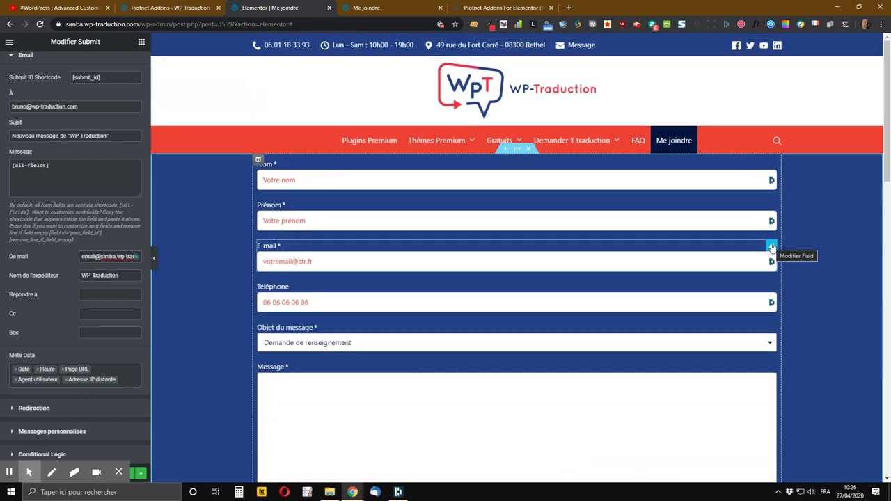
- Copy the E-mail field's shortcode [field id="email"] from its settings
{"action": "right_click", "coordinate": [771, 248]}
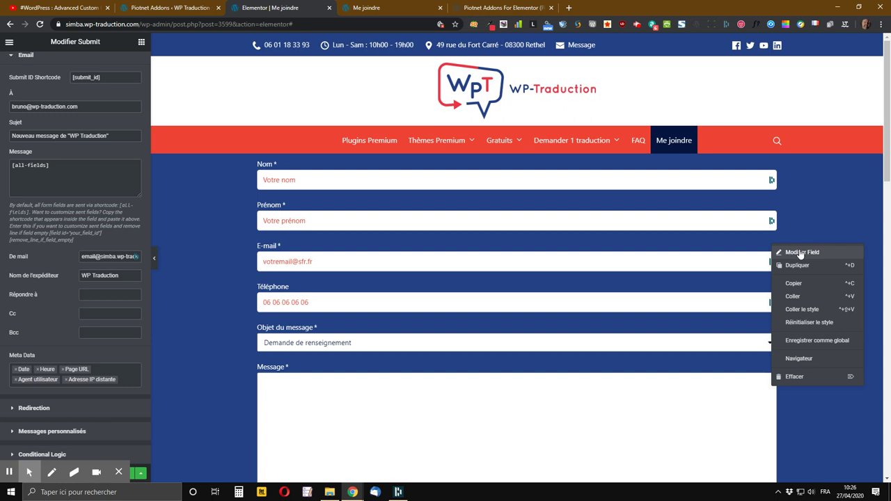
{"action": "left_click", "coordinate": [797, 253]}
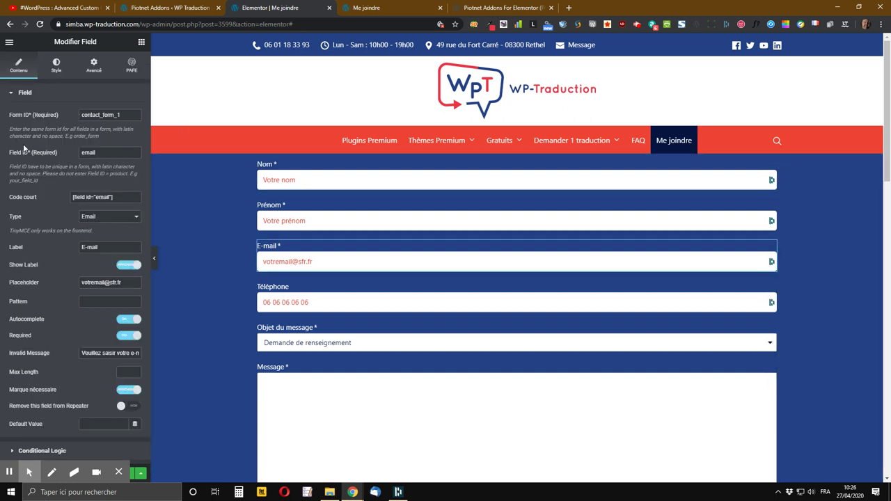
{"action": "left_click_drag", "start_coordinate": [119, 199], "coordinate": [61, 200]}
{"action": "right_click", "coordinate": [97, 198]}
{"action": "left_click", "coordinate": [123, 204]}
- Replace the submit button's De mail address with the [field id="email"] shortcode
{"action": "scroll", "coordinate": [342, 275], "scroll_direction": "down", "scroll_amount": 4}
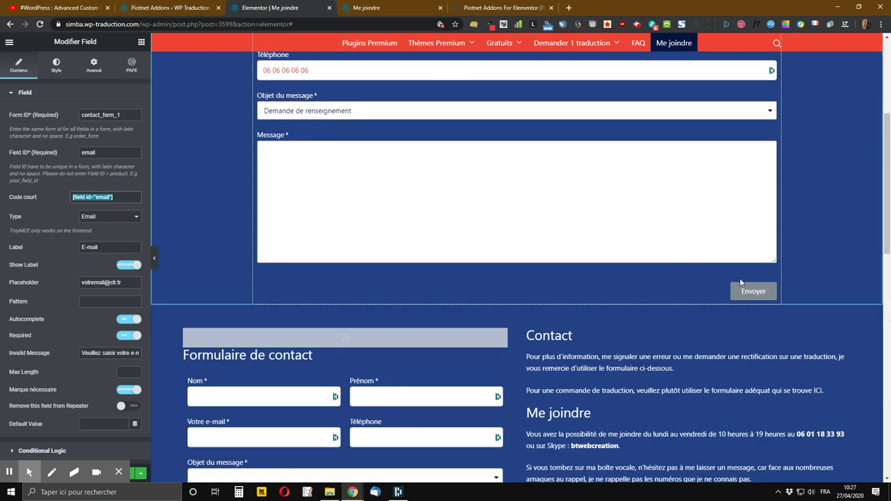
{"action": "right_click", "coordinate": [777, 291]}
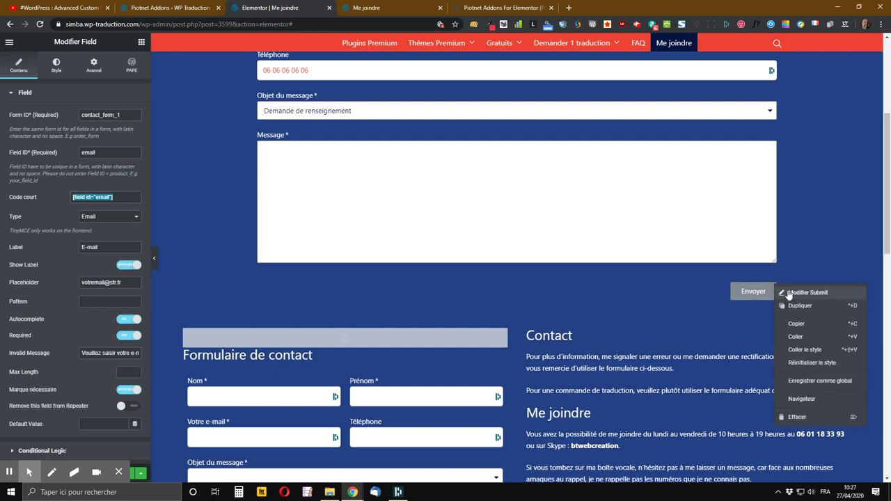
{"action": "left_click", "coordinate": [806, 295]}
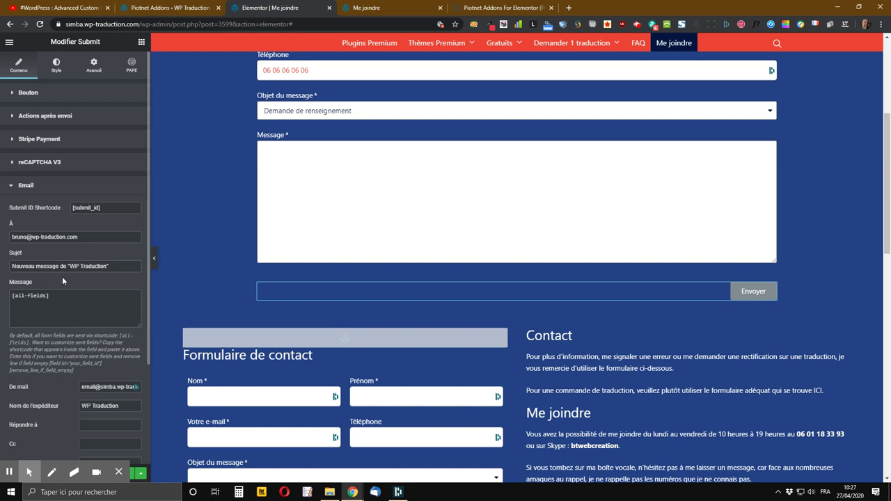
{"action": "scroll", "coordinate": [81, 364], "scroll_direction": "down", "scroll_amount": 1}
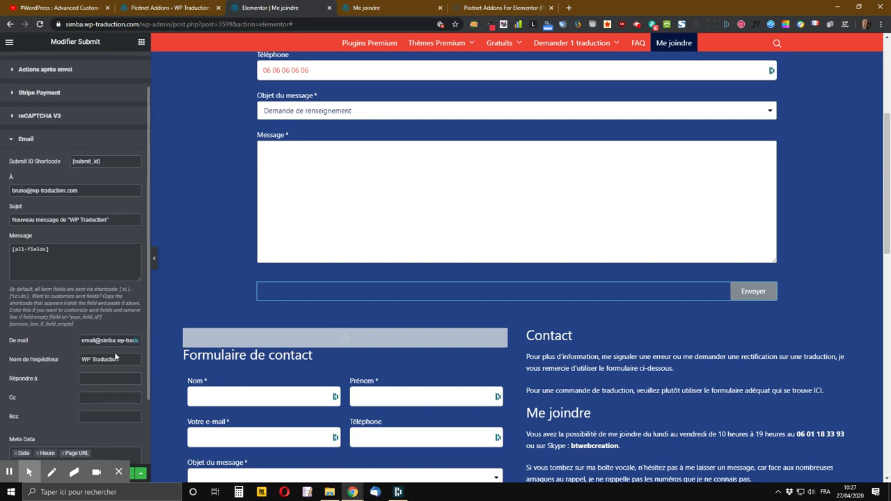
{"action": "triple_click", "coordinate": [111, 341]}
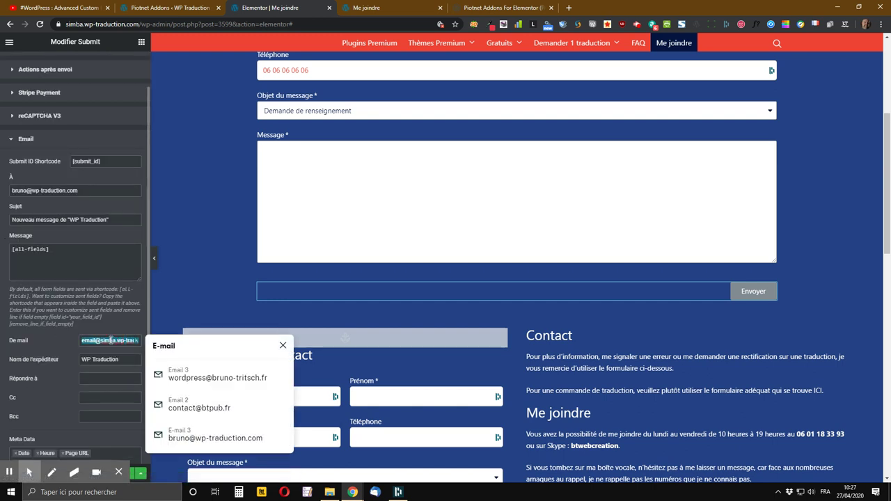
{"action": "key", "text": "ctrl+v"}
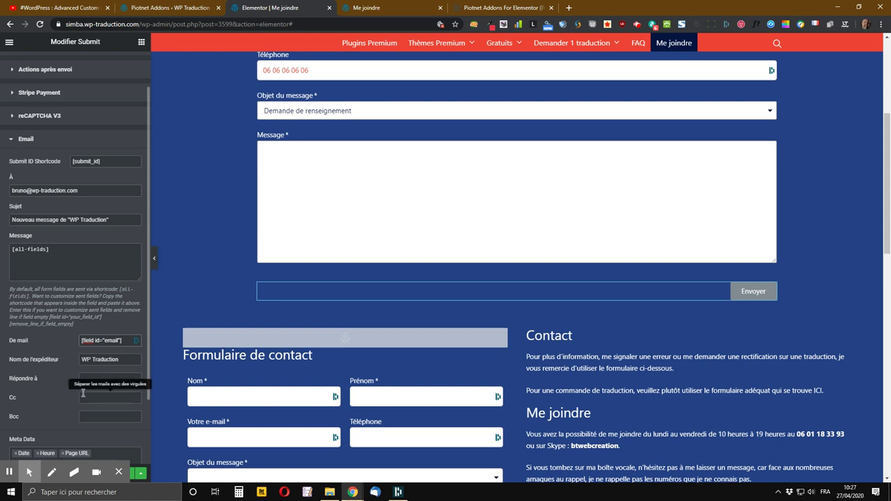
- Clear the 'WP Traduction' sender name and save the page with Mettre à jour
{"action": "left_click", "coordinate": [124, 360]}
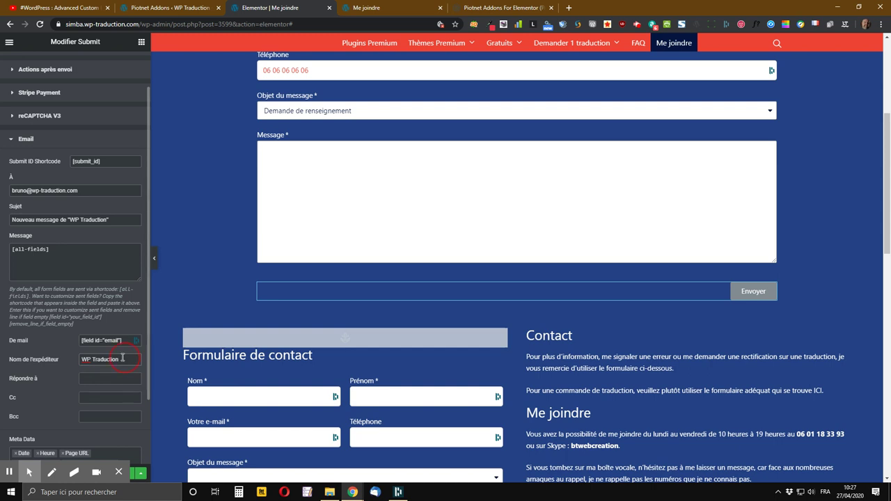
{"action": "left_click_drag", "start_coordinate": [124, 358], "coordinate": [72, 362]}
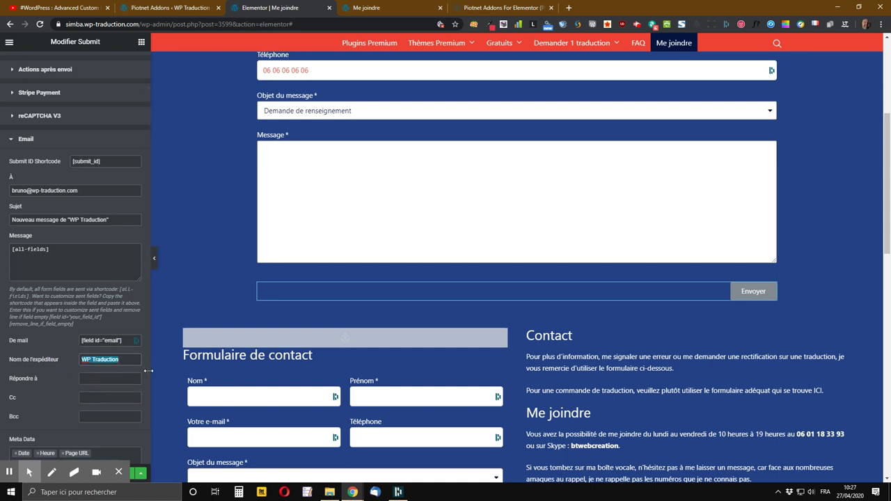
{"action": "key", "text": "BackSpace"}
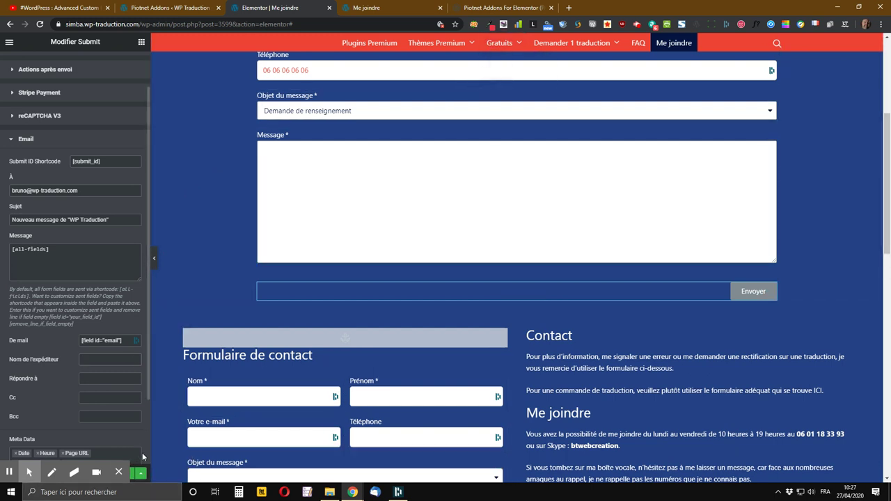
{"action": "left_click", "coordinate": [140, 475]}
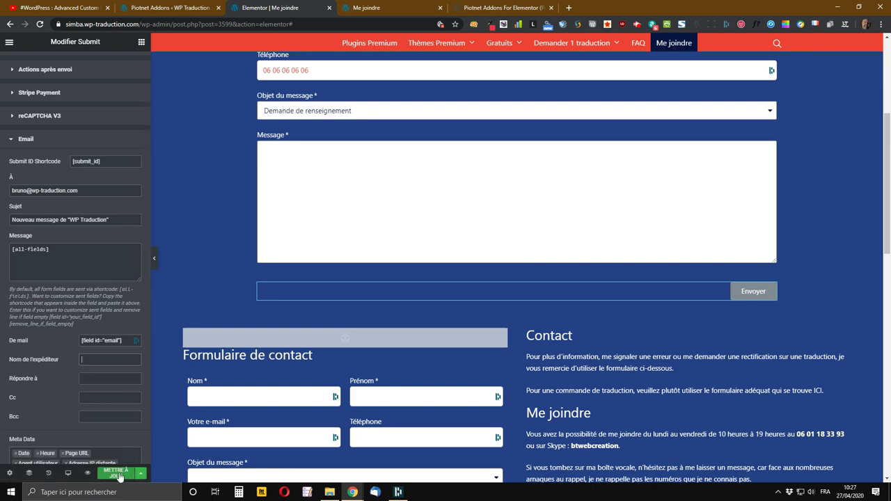
{"action": "left_click", "coordinate": [115, 474]}
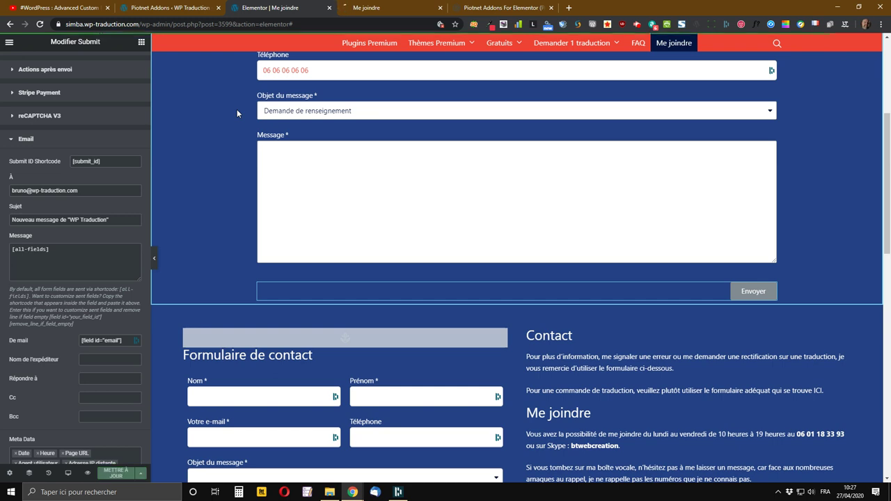
{"action": "scroll", "coordinate": [220, 218], "scroll_direction": "up", "scroll_amount": 4}
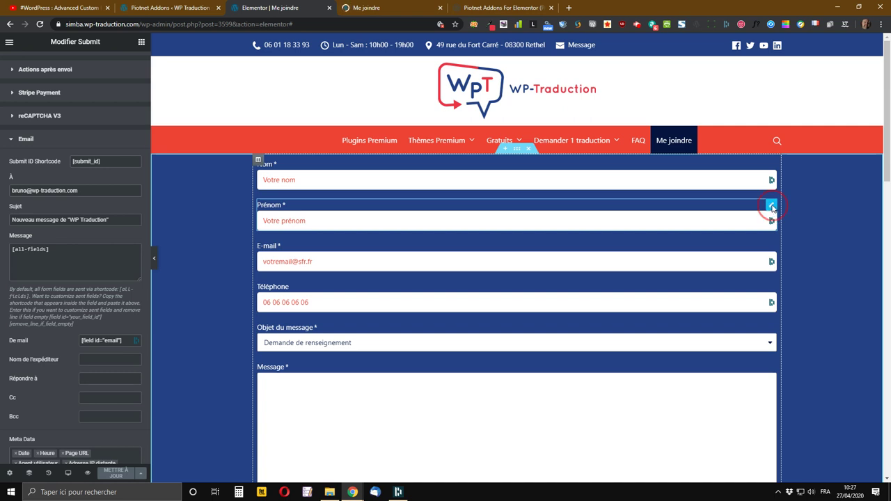
- Copy the Prénom field's shortcode from its settings
{"action": "right_click", "coordinate": [773, 207]}
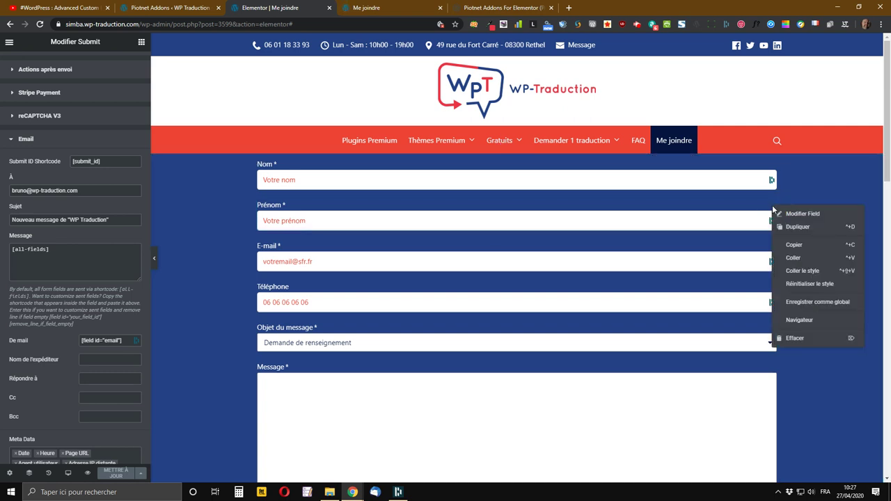
{"action": "left_click", "coordinate": [807, 218]}
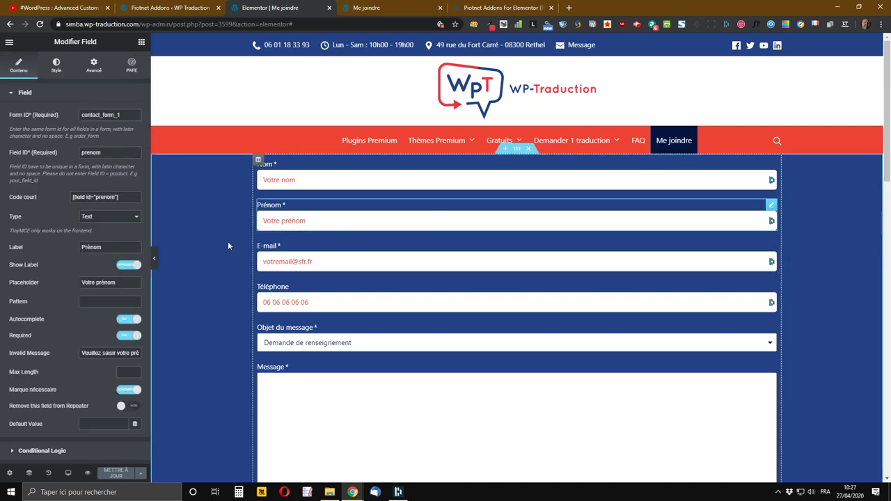
{"action": "left_click", "coordinate": [123, 199]}
{"action": "key", "text": "ctrl+c"}
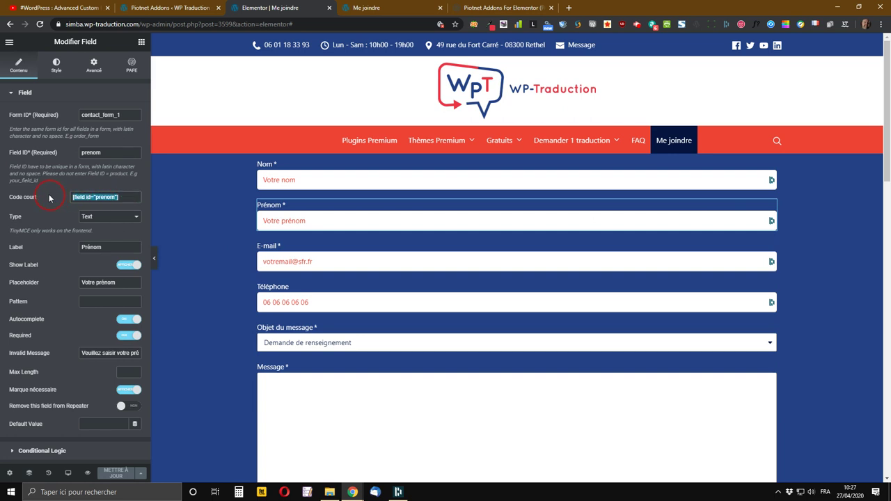
{"action": "right_click", "coordinate": [100, 204]}
{"action": "left_click", "coordinate": [119, 208]}
- Fill the submit button's sender name with [field id="prenom"] [field id="nom"]
{"action": "scroll", "coordinate": [630, 277], "scroll_direction": "down", "scroll_amount": 5}
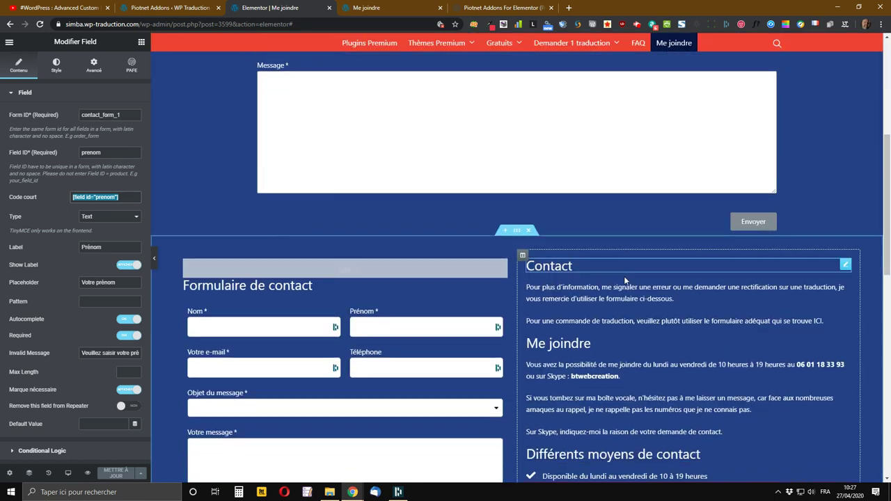
{"action": "right_click", "coordinate": [769, 197]}
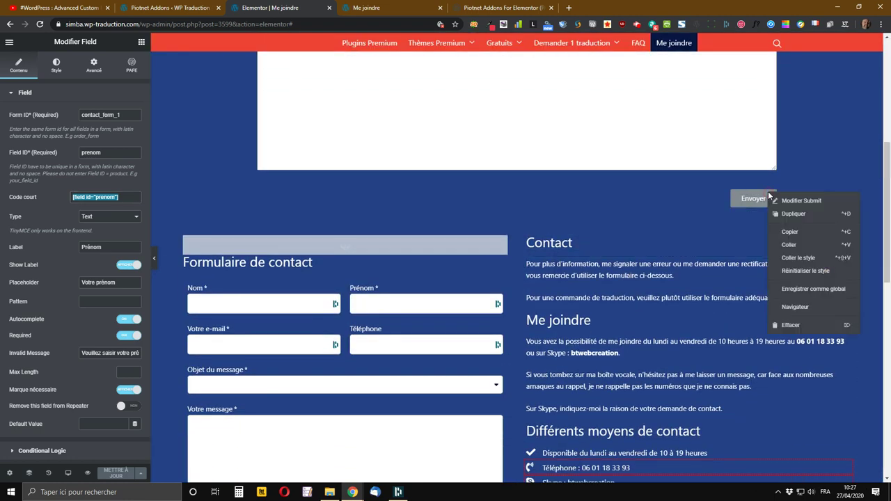
{"action": "left_click", "coordinate": [808, 201]}
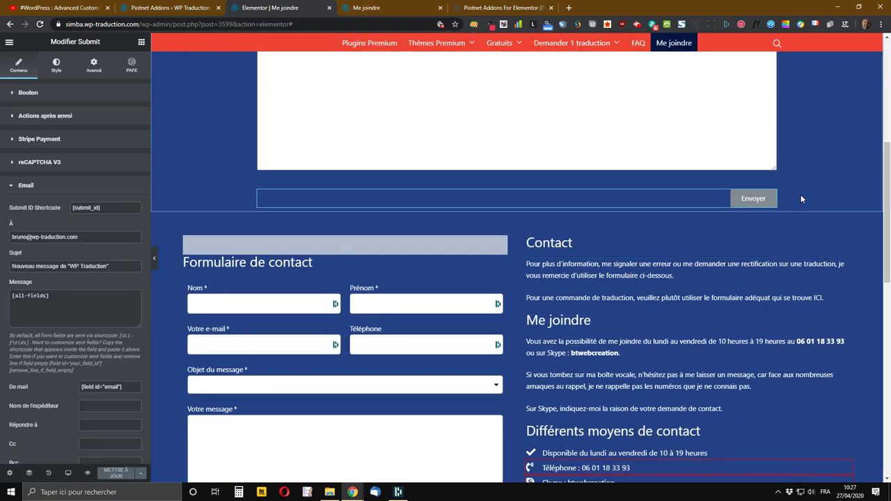
{"action": "scroll", "coordinate": [5, 250], "scroll_direction": "down", "scroll_amount": 3}
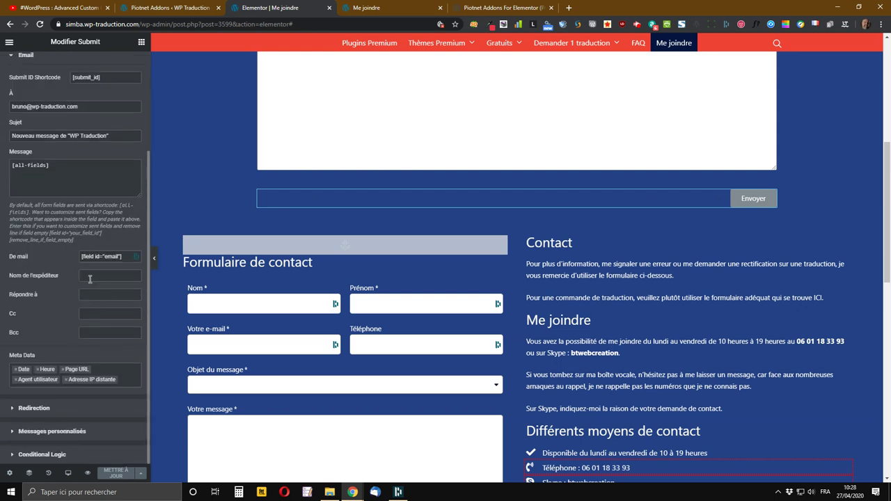
{"action": "left_click", "coordinate": [88, 276]}
{"action": "key", "text": "ctrl+v"}
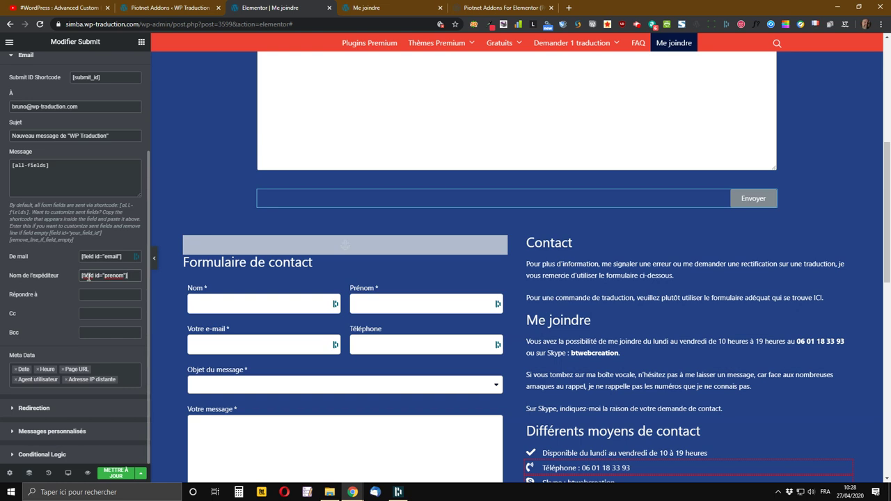
{"action": "key", "text": "ctrl+v"}
{"action": "key", "text": "BackSpace"}
{"action": "key", "text": "BackSpace"}
{"action": "key", "text": "BackSpace"}
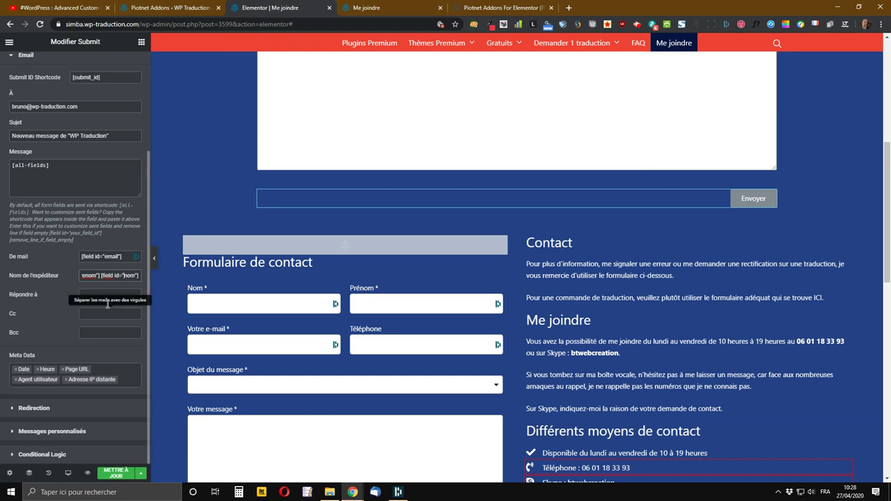
- Select the [field id="email"] shortcode in the De mail field
{"action": "left_click", "coordinate": [112, 295]}
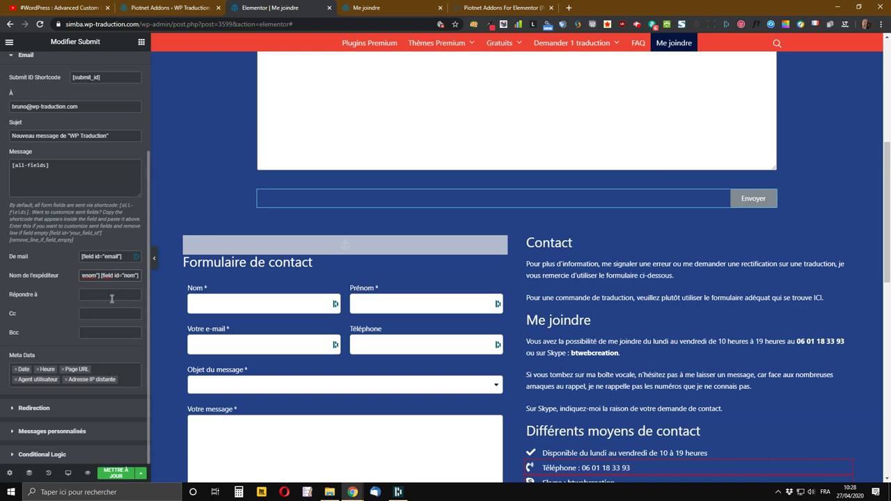
{"action": "left_click", "coordinate": [93, 258]}
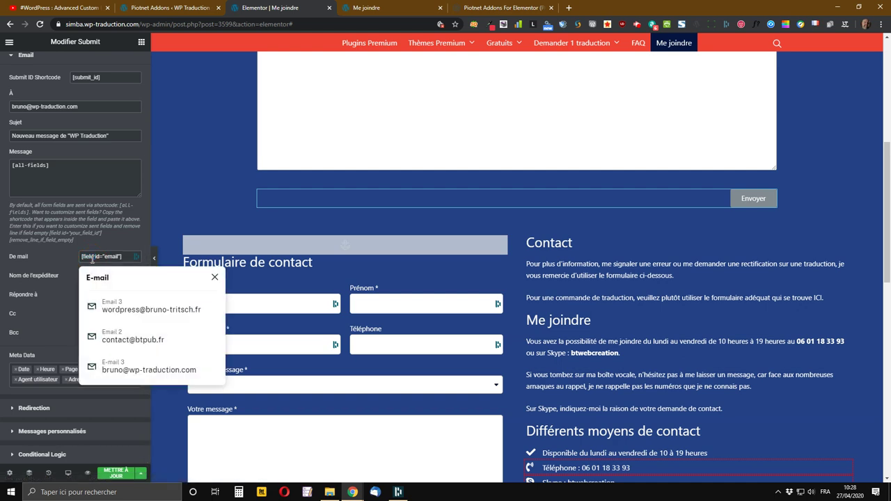
{"action": "left_click", "coordinate": [123, 257]}
{"action": "left_click_drag", "start_coordinate": [123, 256], "coordinate": [75, 256]}
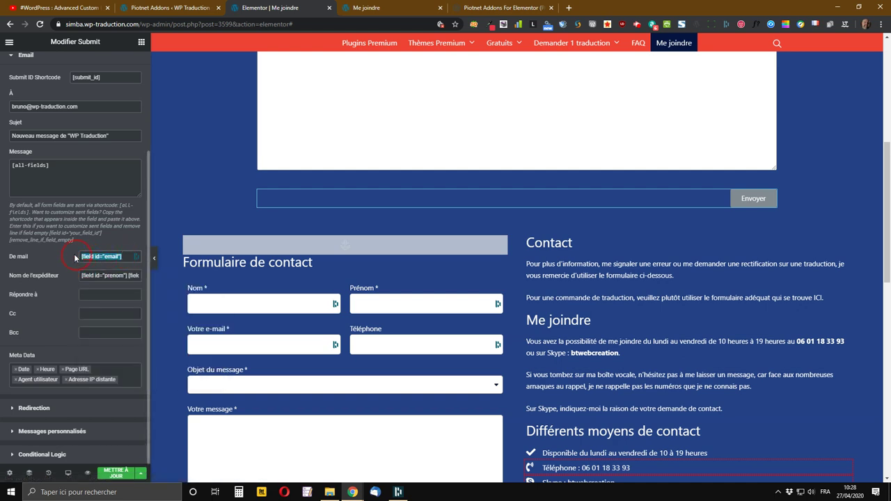
- Copy [field id="email"] from De mail and paste it into Répondre à as the reply-to address
{"action": "right_click", "coordinate": [95, 256]}
{"action": "left_click", "coordinate": [118, 288]}
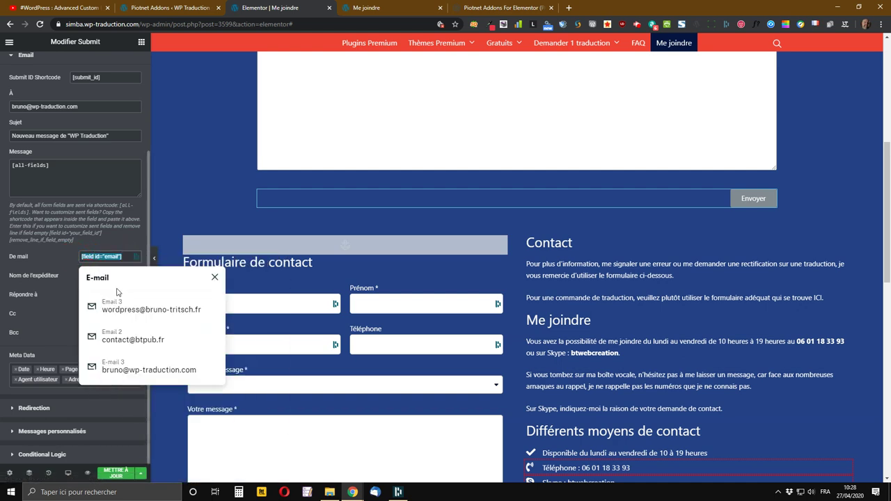
{"action": "left_click", "coordinate": [93, 295]}
{"action": "right_click", "coordinate": [94, 295]}
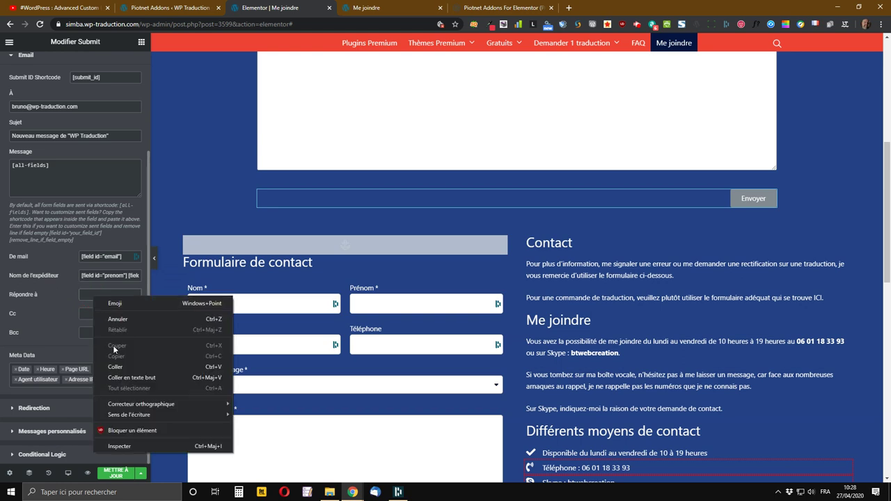
{"action": "left_click", "coordinate": [115, 370]}
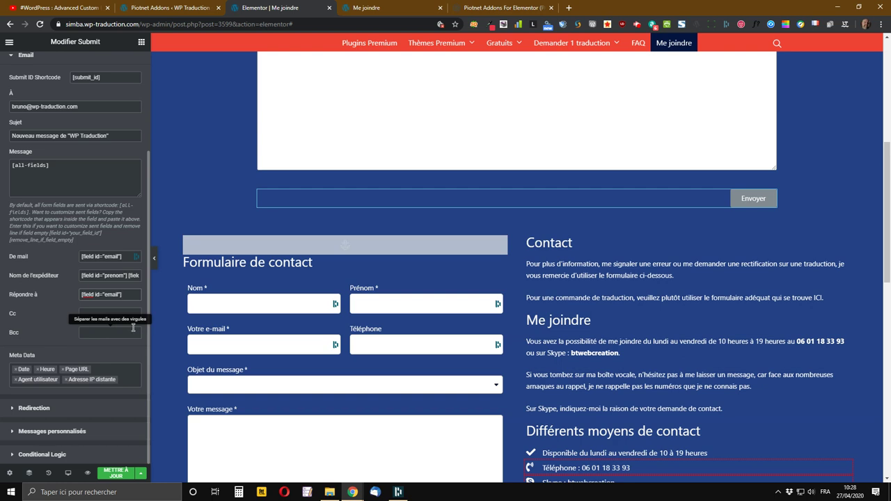
{"action": "scroll", "coordinate": [43, 293], "scroll_direction": "up", "scroll_amount": 2}
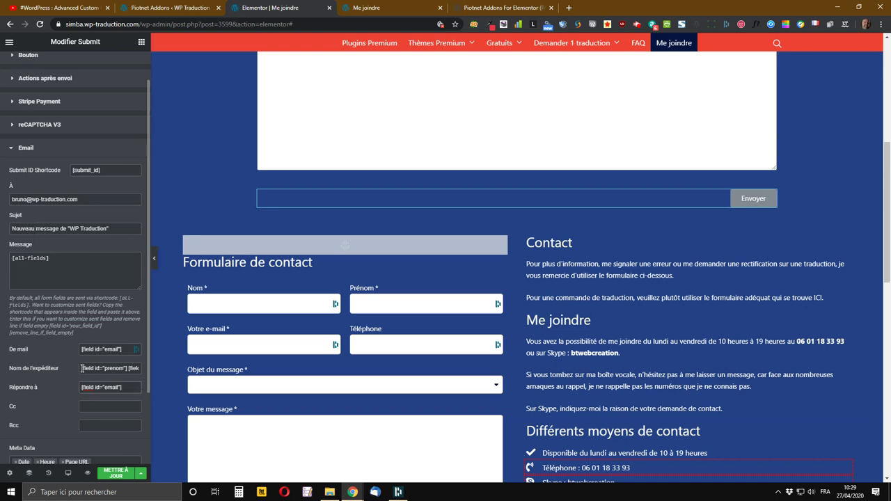
- Set the Sujet to Nouveau message de [field id="prenom"] [field id="nom"] via "WP Traduction"
{"action": "left_click_drag", "start_coordinate": [82, 368], "coordinate": [139, 378]}
{"action": "right_click", "coordinate": [112, 371]}
{"action": "left_click", "coordinate": [134, 224]}
{"action": "left_click", "coordinate": [68, 231]}
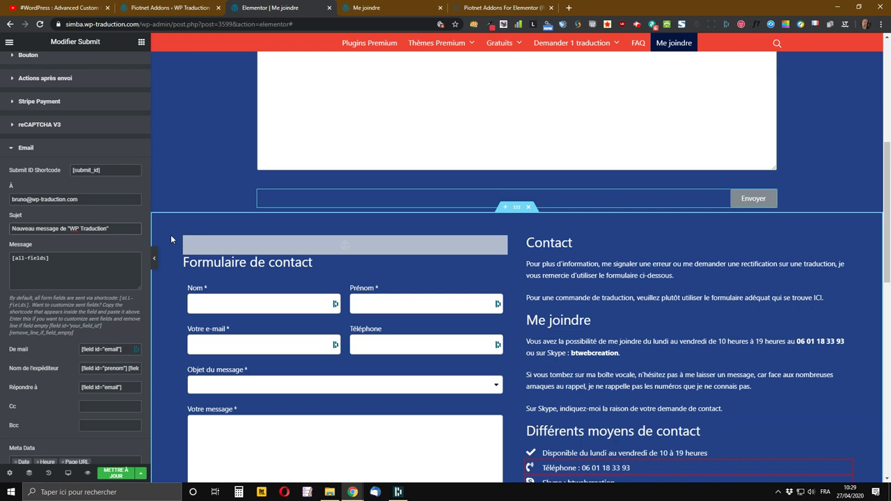
{"action": "key", "text": "ctrl+v"}
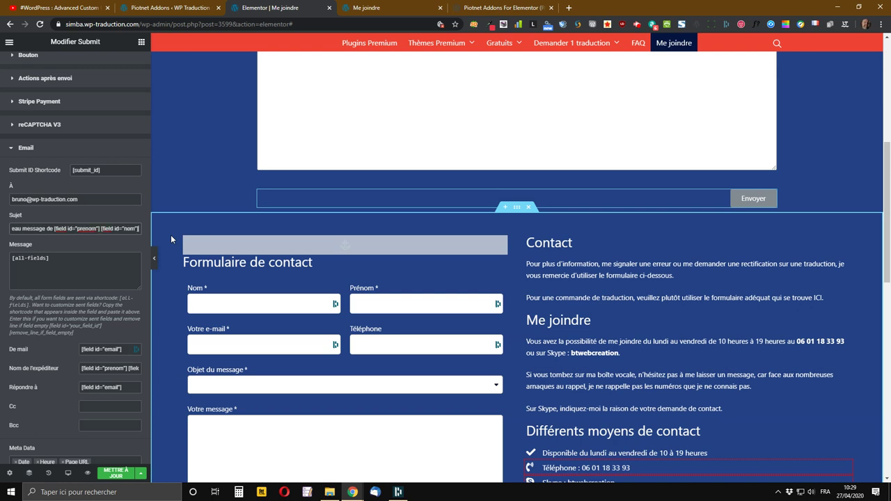
{"action": "type", "text": "vi"}
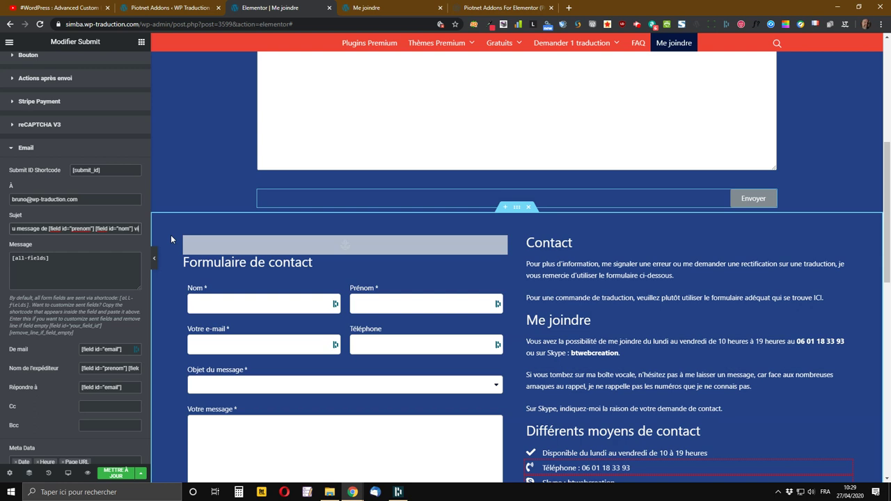
{"action": "type", "text": "a "}
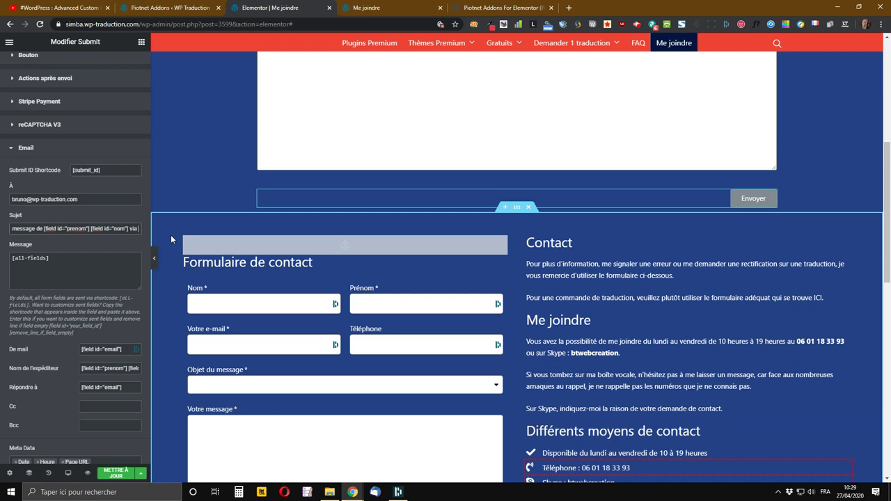
{"action": "type", "text": "\"WP Traduction\""}
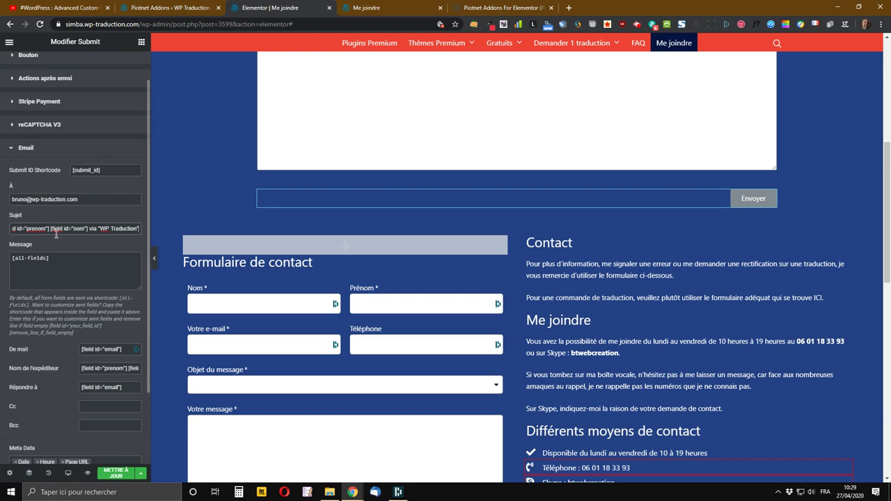
- Add the lines 'Bon' and 'Voici les informations du message recu' above [all-fields] in Message
{"action": "left_click", "coordinate": [11, 258]}
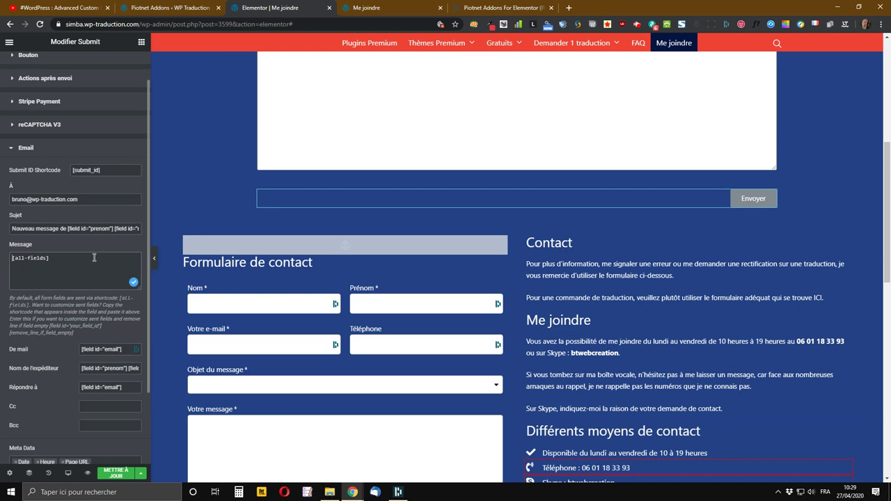
{"action": "key", "text": "Return"}
{"action": "key", "text": "Up"}
{"action": "type", "text": "Bonour,"}
{"action": "key", "text": "Return"}
{"action": "key", "text": "Return"}
{"action": "type", "text": "Voici les informations"}
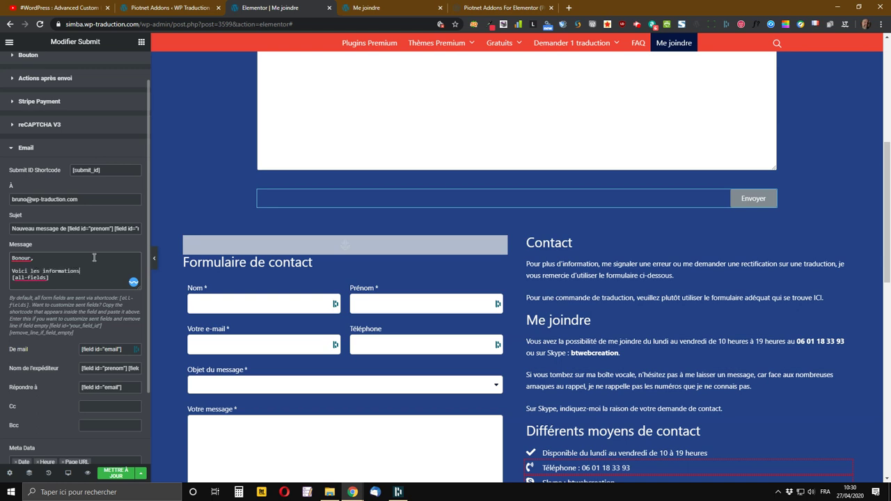
{"action": "type", "text": " du message re"}
{"action": "type", "text": "c"}
{"action": "type", "text": "u :"}
- Correct the greeting to Bonjour and save the page with Mettre à jour
{"action": "left_click", "coordinate": [21, 259]}
{"action": "left_click", "coordinate": [33, 299]}
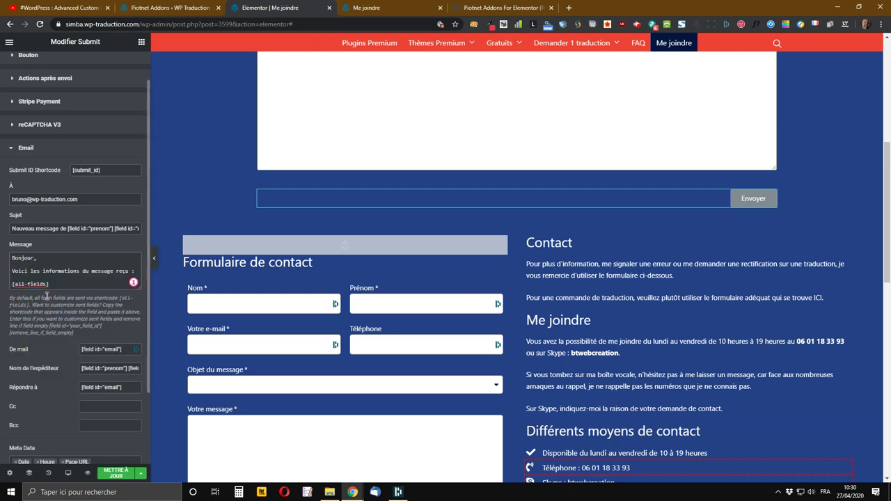
{"action": "scroll", "coordinate": [56, 282], "scroll_direction": "down", "scroll_amount": 1}
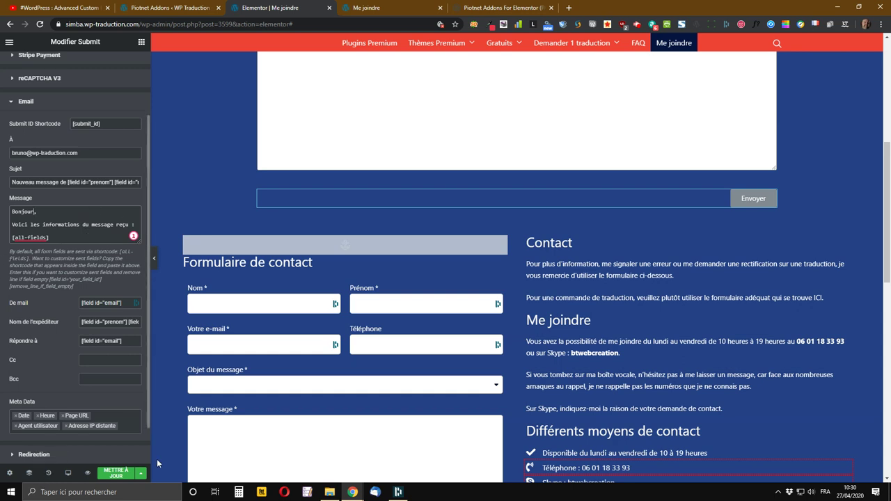
{"action": "left_click", "coordinate": [116, 473]}
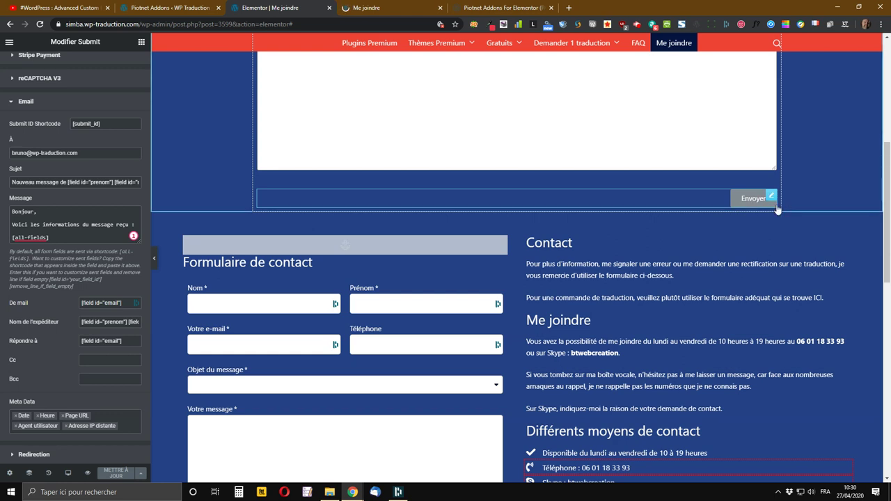
- Expand the submit widget's Redirection section, showing the empty Rediriger vers URL field
{"action": "scroll", "coordinate": [9, 227], "scroll_direction": "down", "scroll_amount": 2}
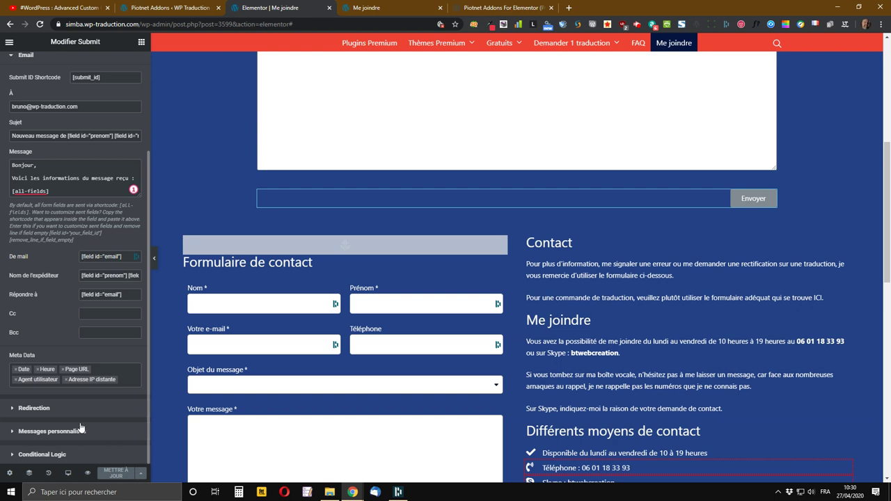
{"action": "left_click", "coordinate": [39, 414]}
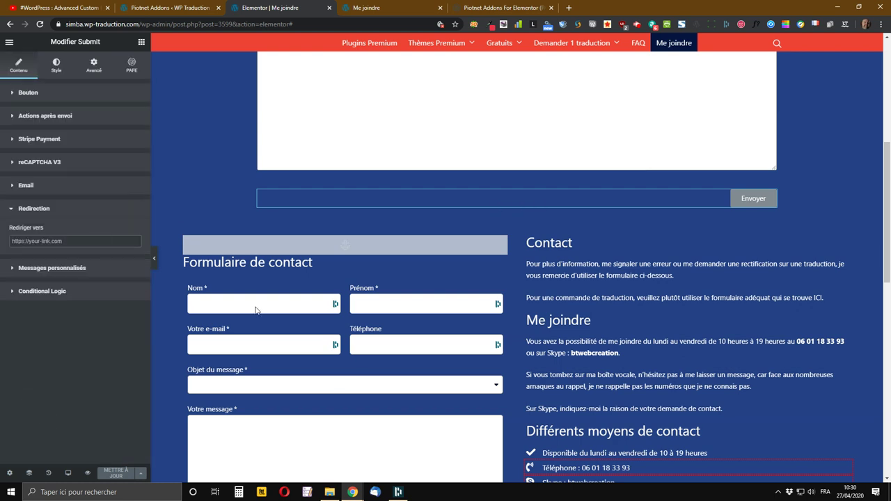
- In the Me joindre preview, copy the WP-Traduction logo's home page link address
{"action": "left_click", "coordinate": [411, 7]}
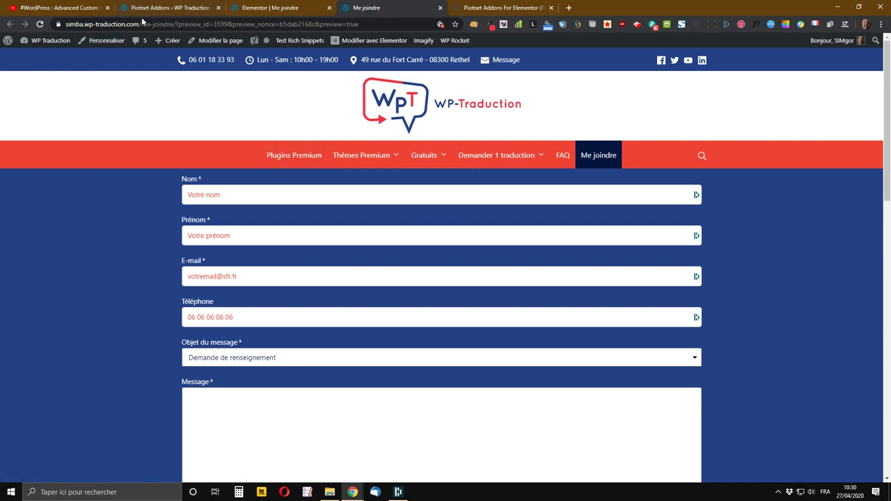
{"action": "left_click_drag", "start_coordinate": [142, 23], "coordinate": [66, 26]}
{"action": "key", "text": "ctrl+c"}
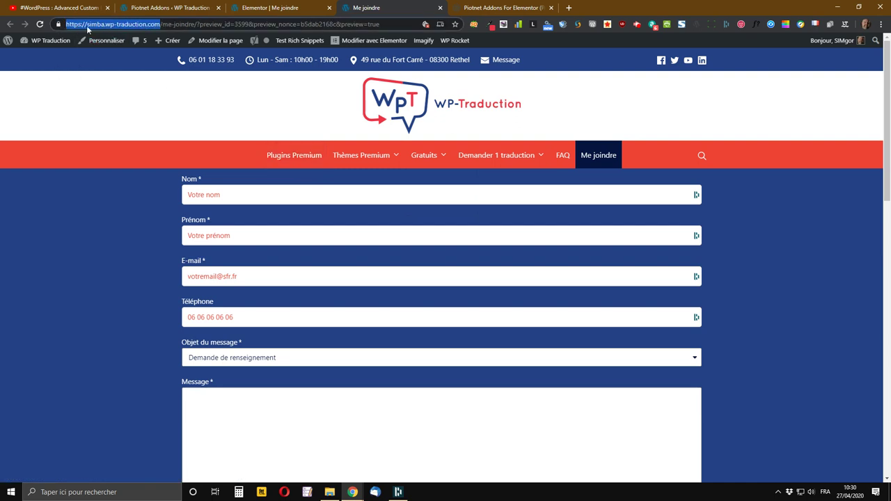
{"action": "right_click", "coordinate": [93, 25]}
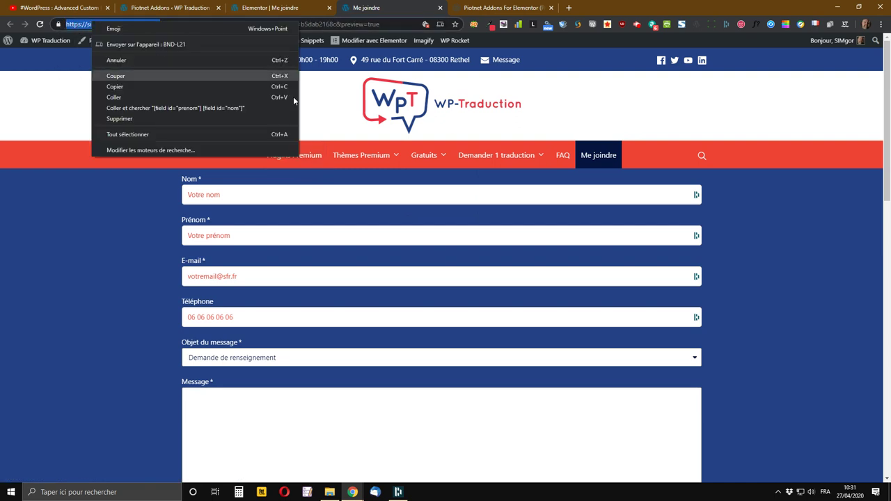
{"action": "left_click", "coordinate": [651, 108]}
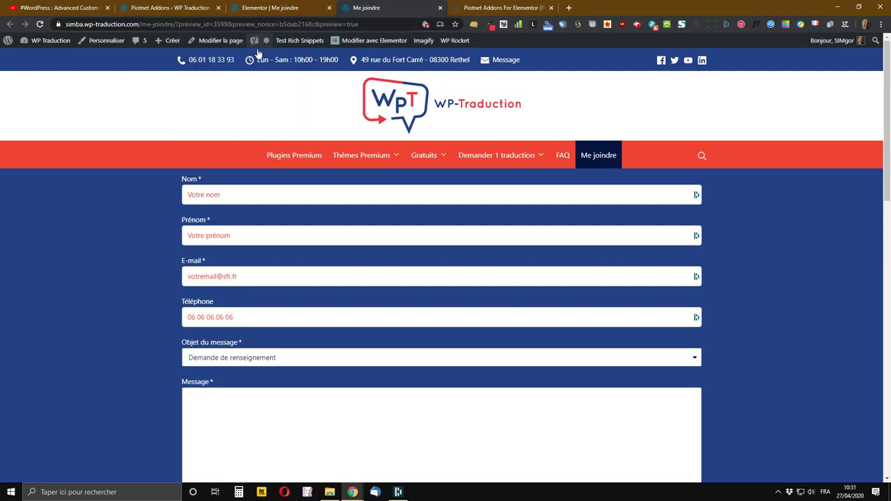
{"action": "right_click", "coordinate": [414, 99]}
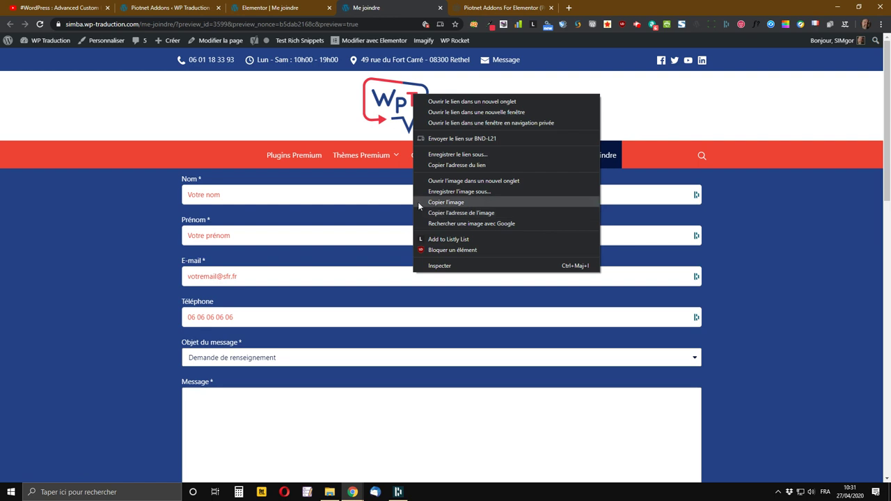
{"action": "left_click", "coordinate": [450, 167]}
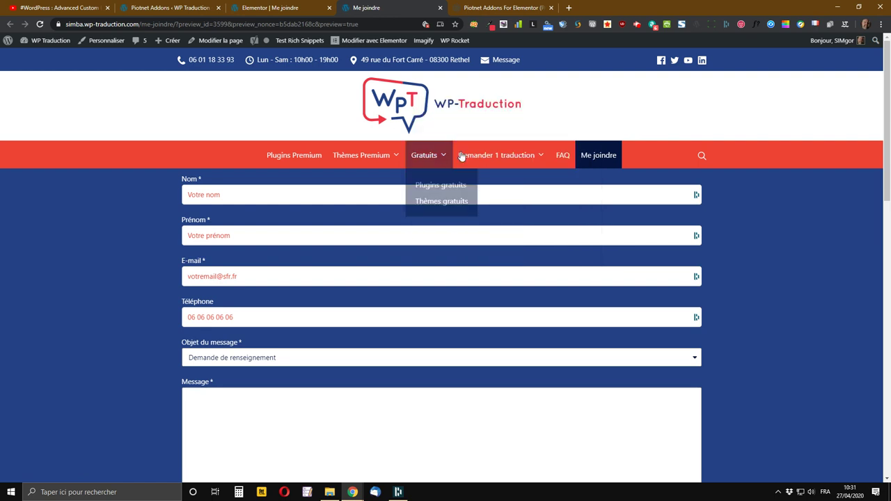
{"action": "left_click", "coordinate": [286, 7]}
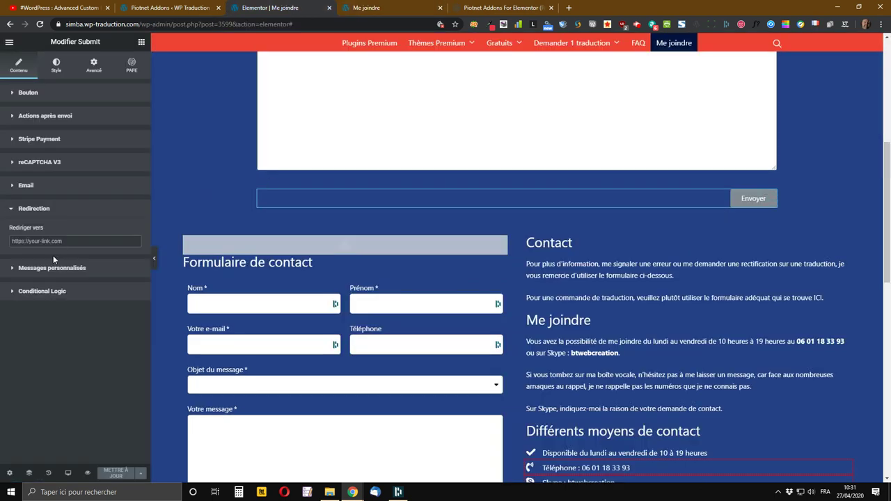
{"action": "left_click", "coordinate": [77, 234]}
{"action": "key", "text": "ctrl+v"}
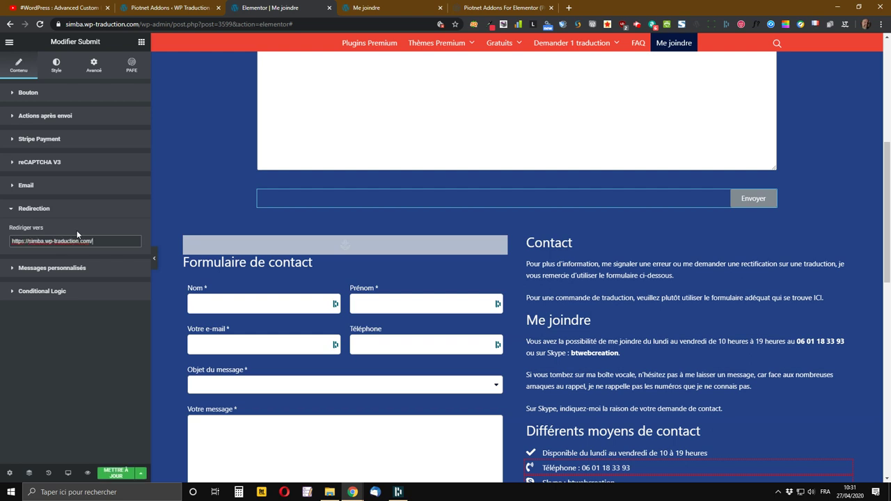
{"action": "left_click", "coordinate": [118, 475]}
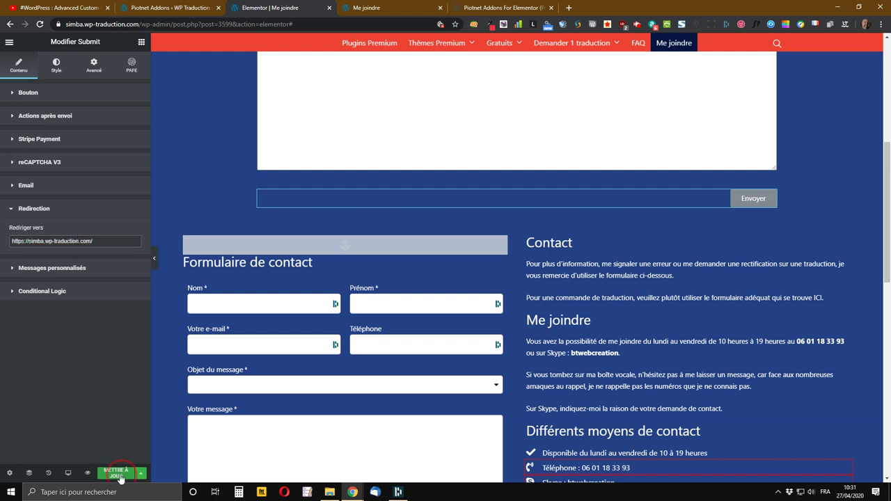
{"action": "left_click", "coordinate": [56, 272]}
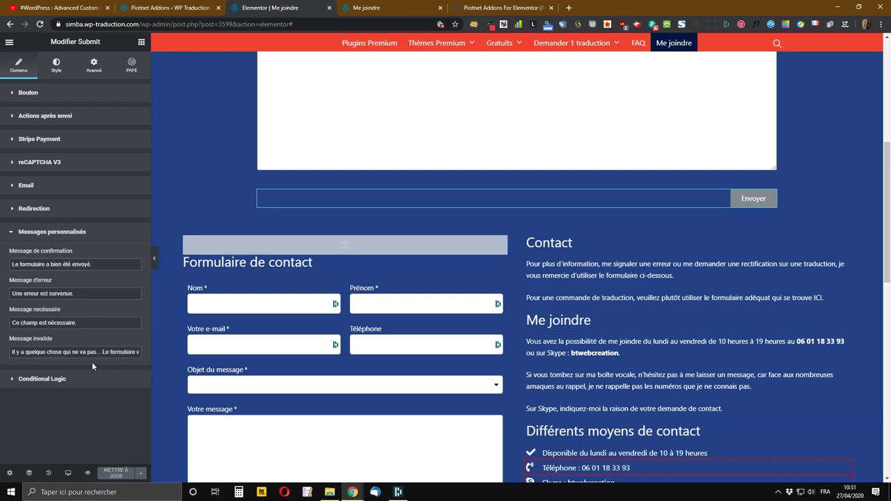
- Expand the submit button's Conditional Logic section, leaving it disabled and frontend-only
{"action": "left_click", "coordinate": [113, 260]}
{"action": "left_click", "coordinate": [69, 380]}
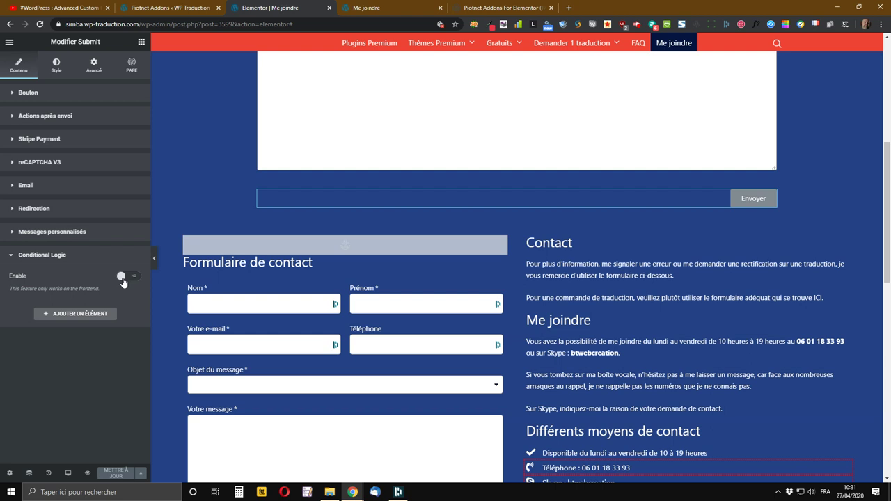
{"action": "scroll", "coordinate": [561, 177], "scroll_direction": "up", "scroll_amount": 3}
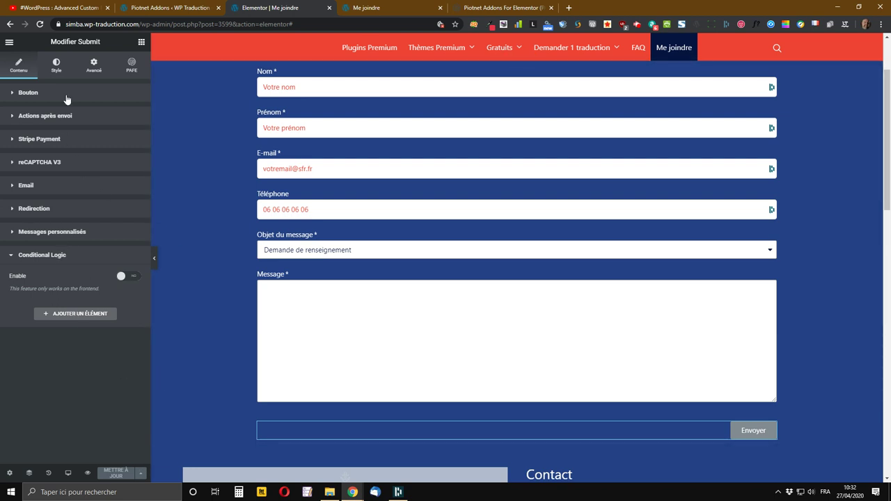
- On the Style tab, give the Envoyer button white text and a red #EC1920 background
{"action": "left_click", "coordinate": [56, 64]}
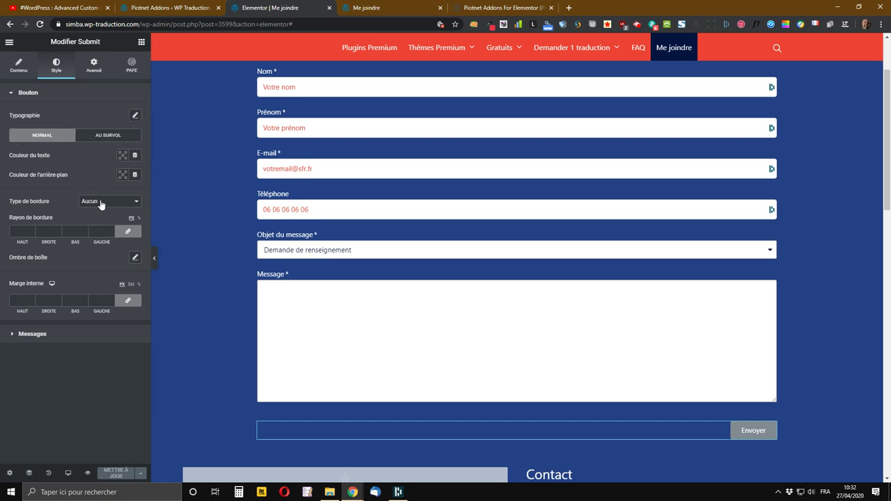
{"action": "left_click", "coordinate": [121, 156]}
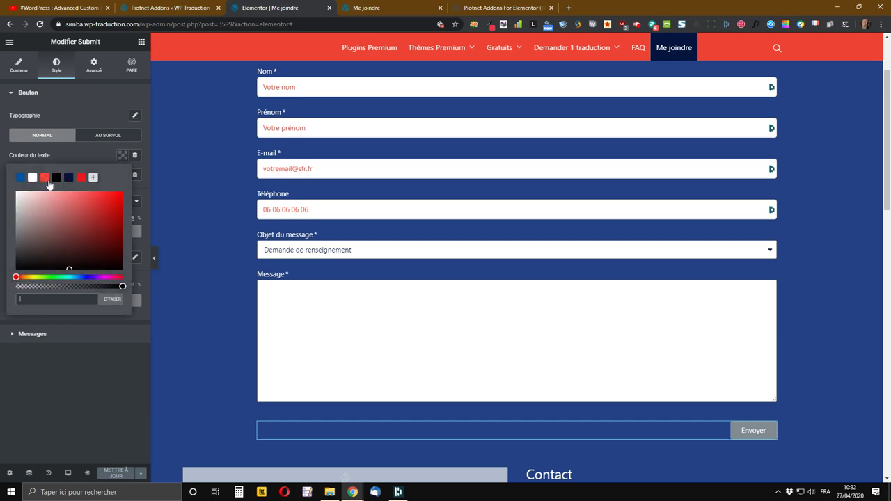
{"action": "left_click", "coordinate": [81, 179]}
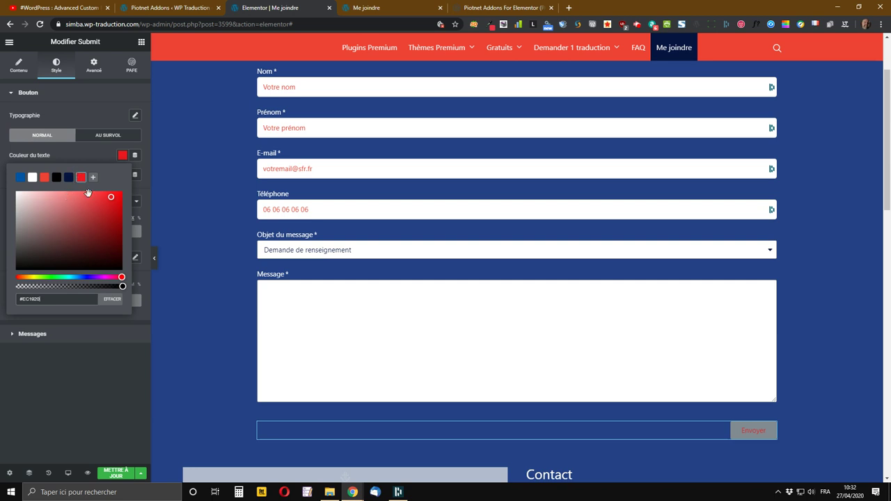
{"action": "left_click", "coordinate": [96, 160]}
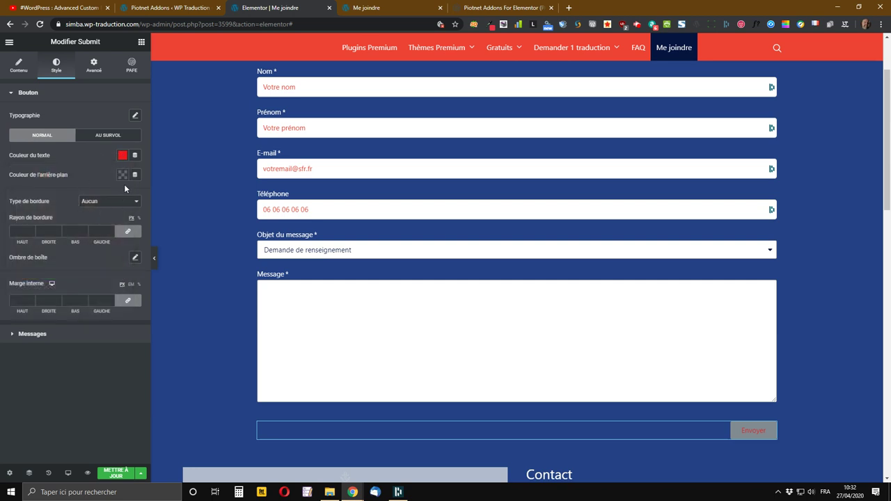
{"action": "left_click", "coordinate": [122, 155]}
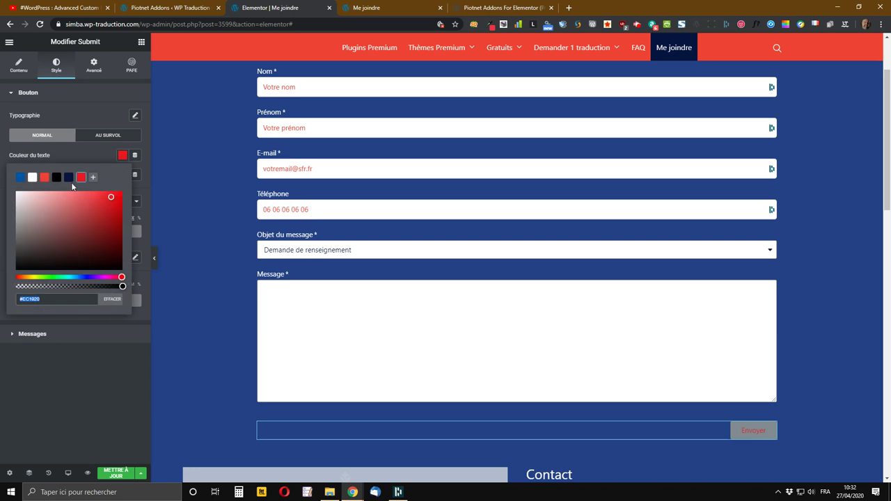
{"action": "left_click", "coordinate": [33, 179]}
{"action": "left_click", "coordinate": [122, 175]}
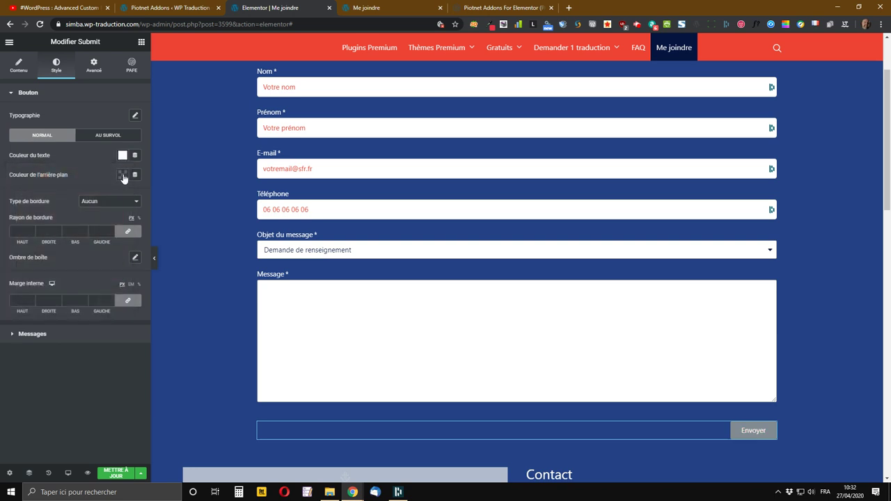
{"action": "left_click", "coordinate": [123, 177]}
{"action": "left_click", "coordinate": [83, 198]}
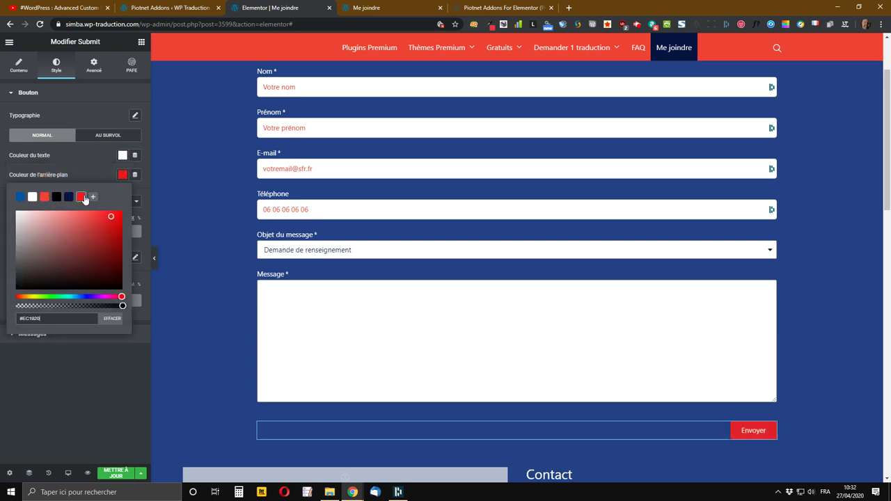
{"action": "left_click", "coordinate": [87, 171]}
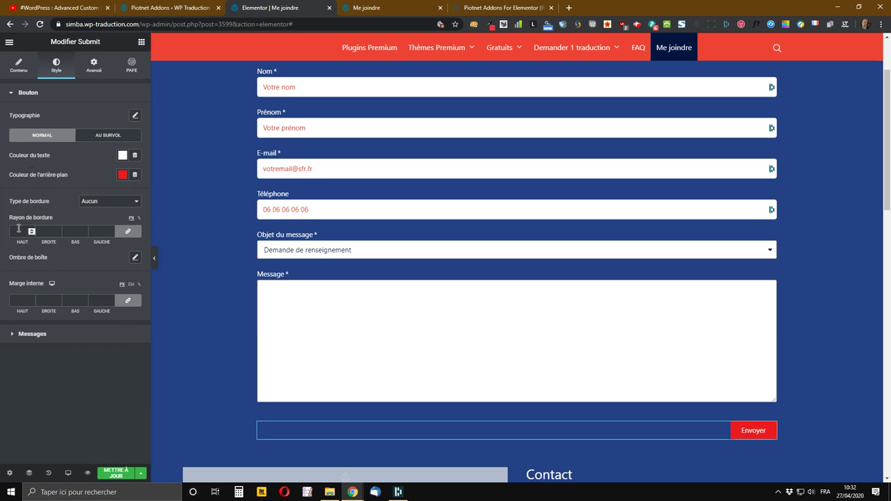
- Set the Envoyer button border to Continue, width 1, with a corner radius of 20
{"action": "left_click", "coordinate": [90, 206]}
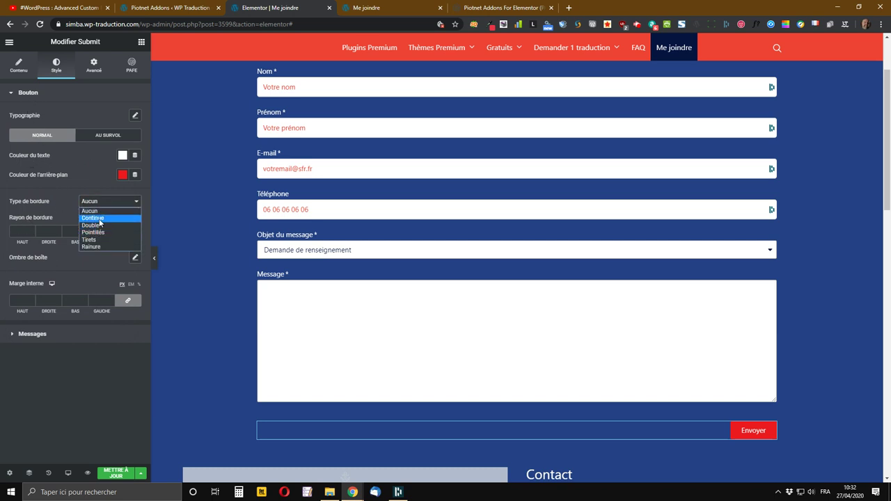
{"action": "left_click", "coordinate": [99, 219]}
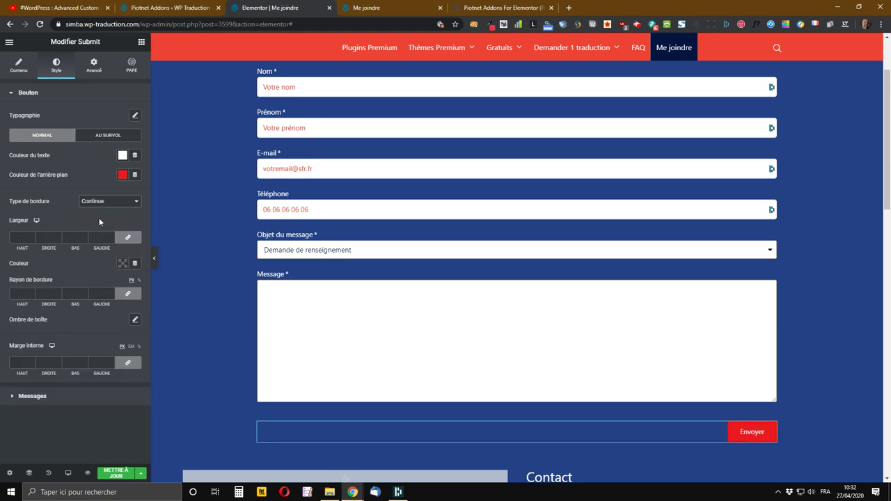
{"action": "left_click", "coordinate": [31, 236]}
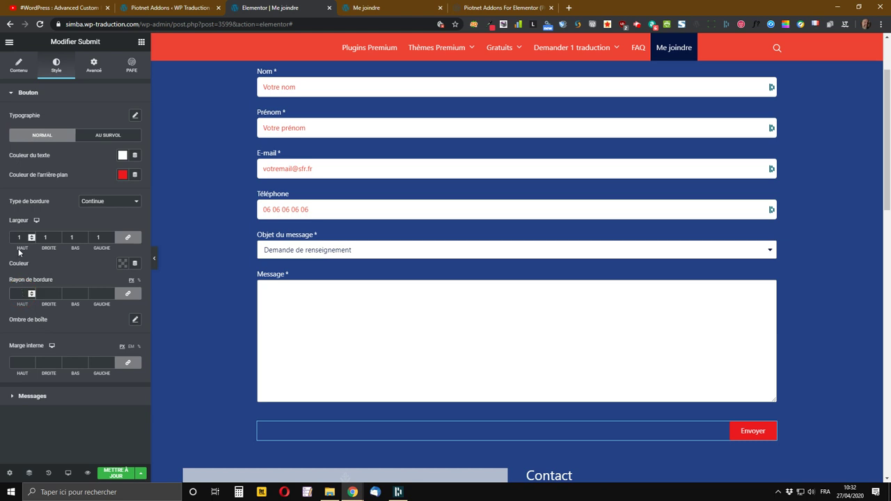
{"action": "type", "text": "10"}
{"action": "key", "text": "BackSpace"}
{"action": "type", "text": "20"}
{"action": "key", "text": "Tab"}
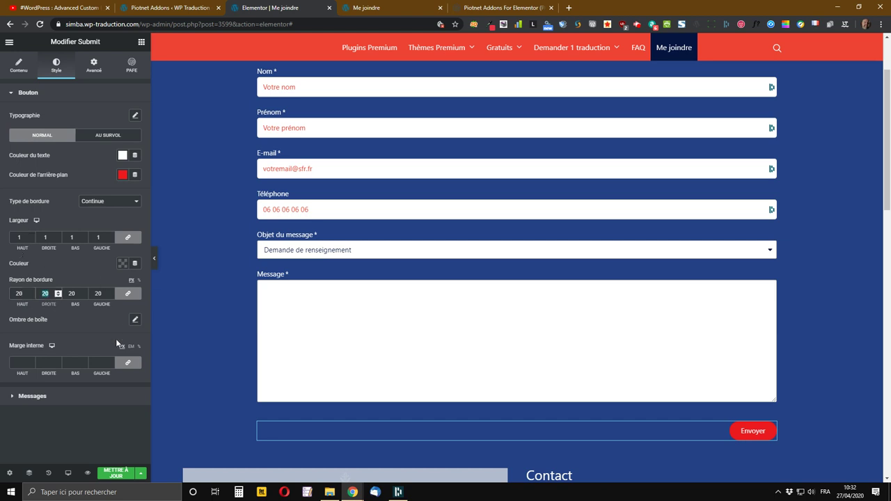
- Make the button's border colour white and update the page
{"action": "left_click", "coordinate": [121, 264]}
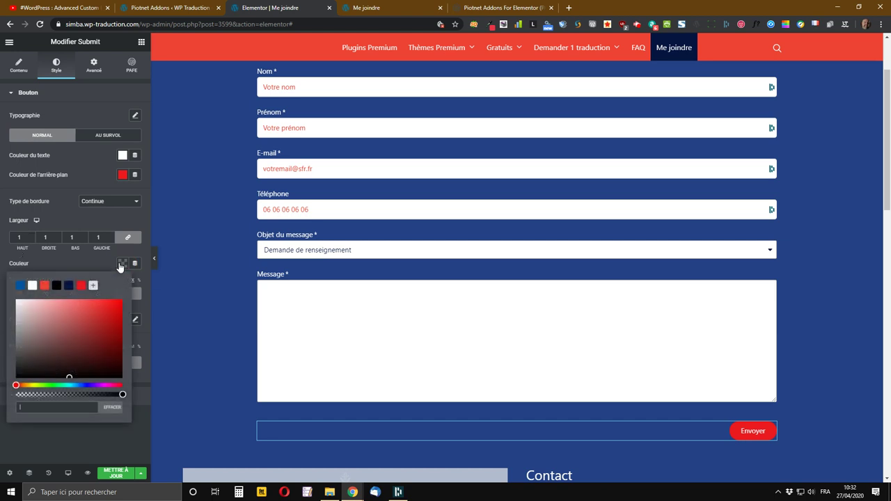
{"action": "left_click", "coordinate": [33, 285]}
{"action": "left_click", "coordinate": [75, 263]}
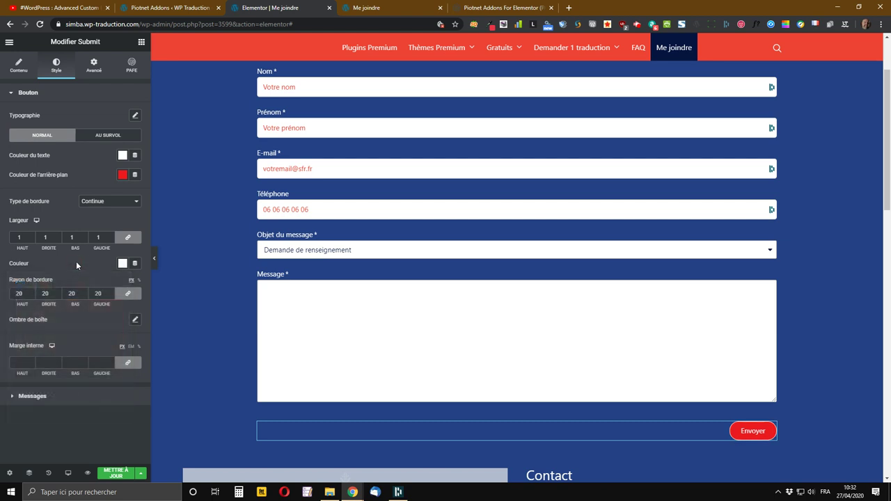
{"action": "left_click", "coordinate": [116, 473]}
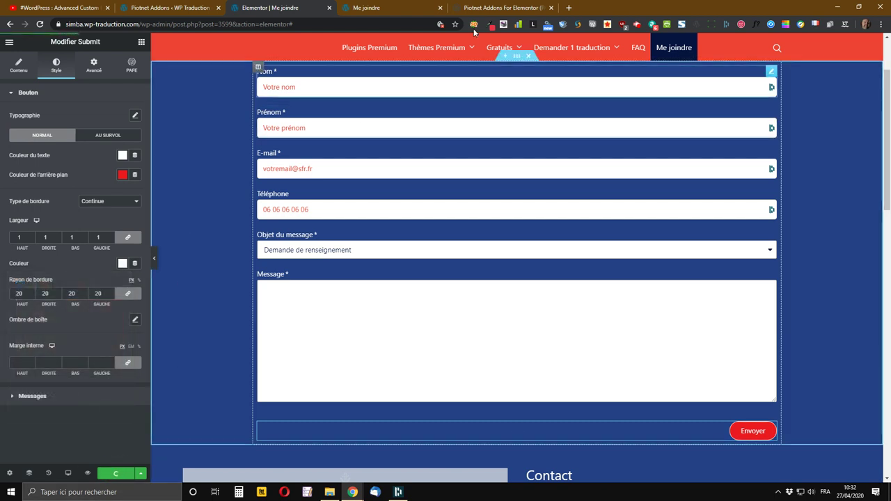
{"action": "left_click", "coordinate": [368, 6]}
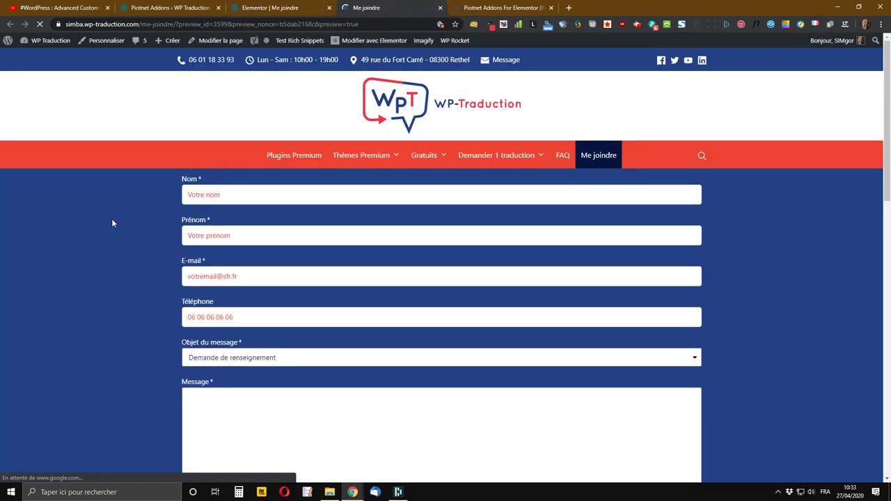
{"action": "scroll", "coordinate": [112, 223], "scroll_direction": "down", "scroll_amount": 2}
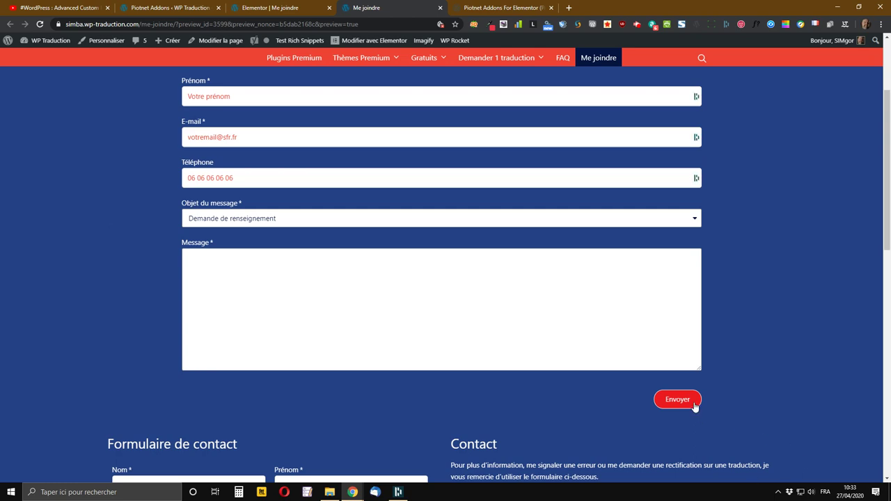
{"action": "scroll", "coordinate": [684, 398], "scroll_direction": "down", "scroll_amount": 7}
{"action": "scroll", "coordinate": [674, 399], "scroll_direction": "up", "scroll_amount": 4}
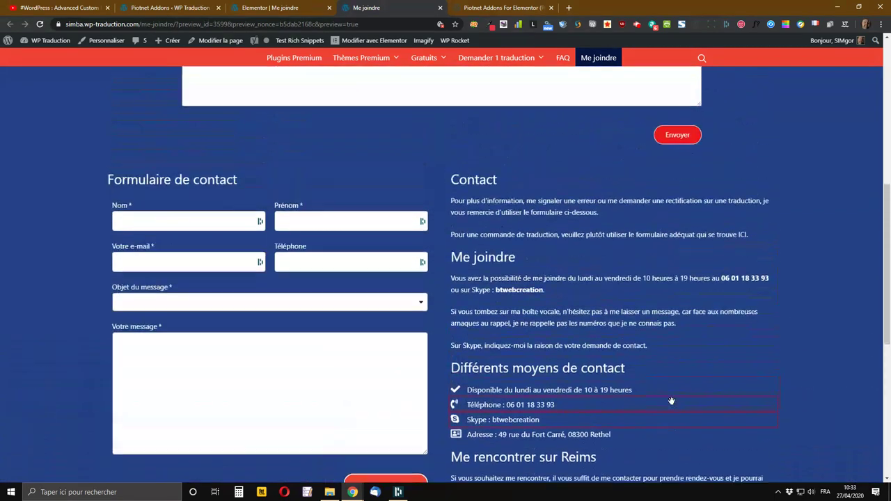
{"action": "scroll", "coordinate": [666, 268], "scroll_direction": "up", "scroll_amount": 3}
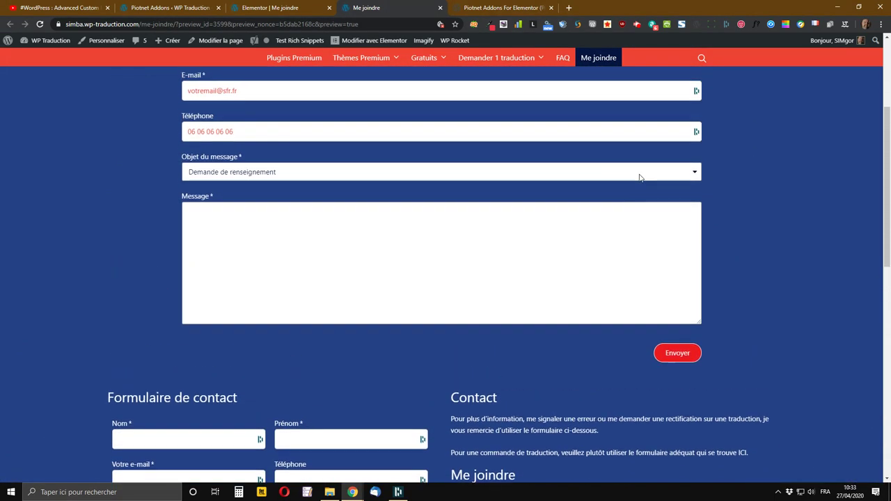
{"action": "left_click", "coordinate": [262, 6]}
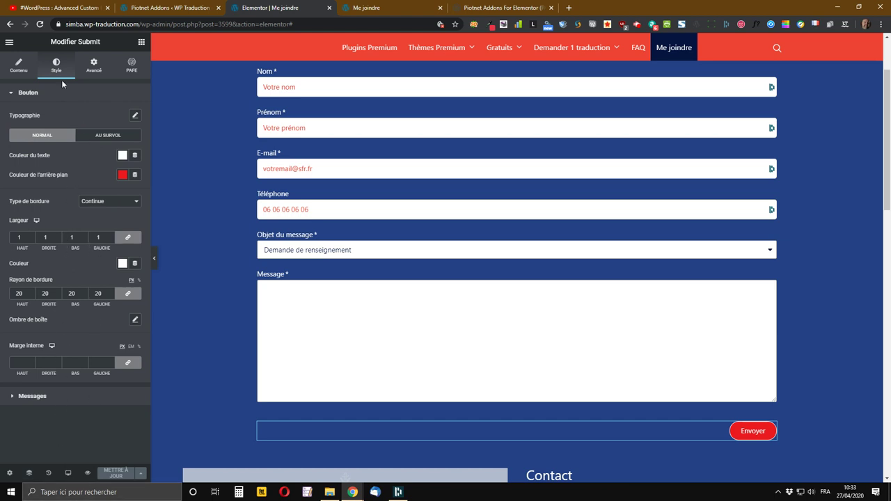
- Set the Envoyer button's Taille to Très grand on the Contenu tab and update the page
{"action": "left_click", "coordinate": [19, 66]}
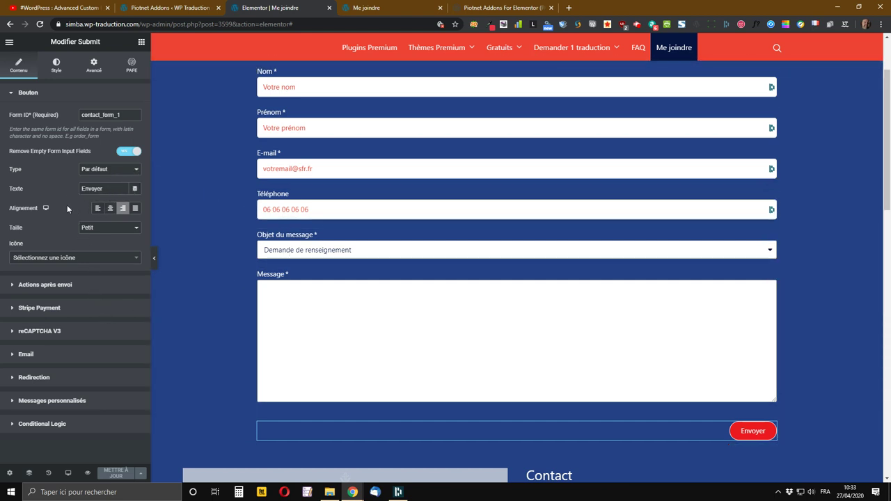
{"action": "left_click", "coordinate": [135, 228]}
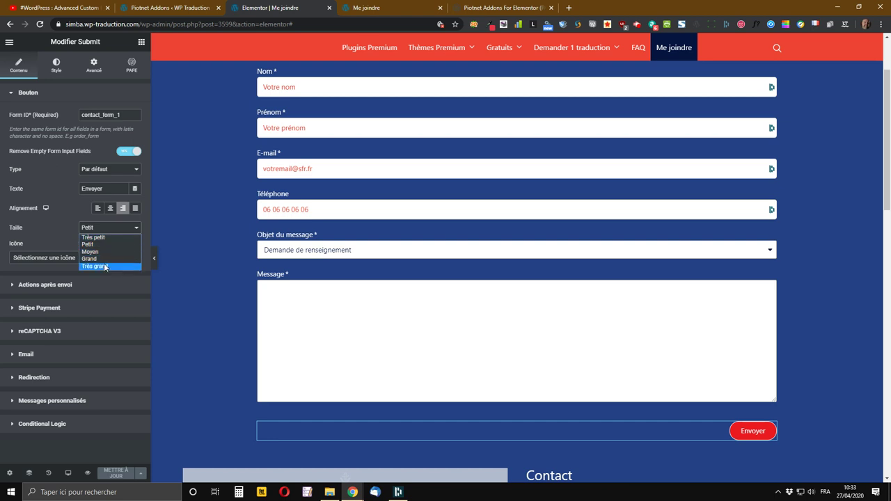
{"action": "left_click", "coordinate": [104, 263]}
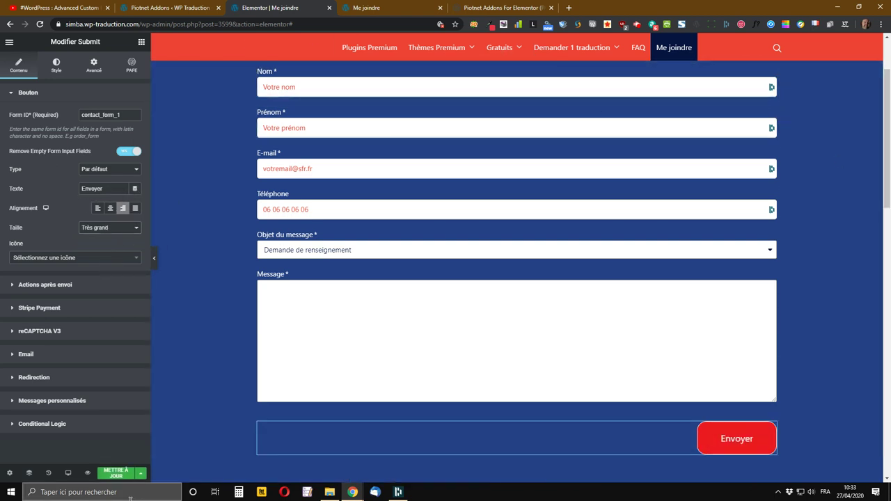
{"action": "left_click", "coordinate": [118, 475]}
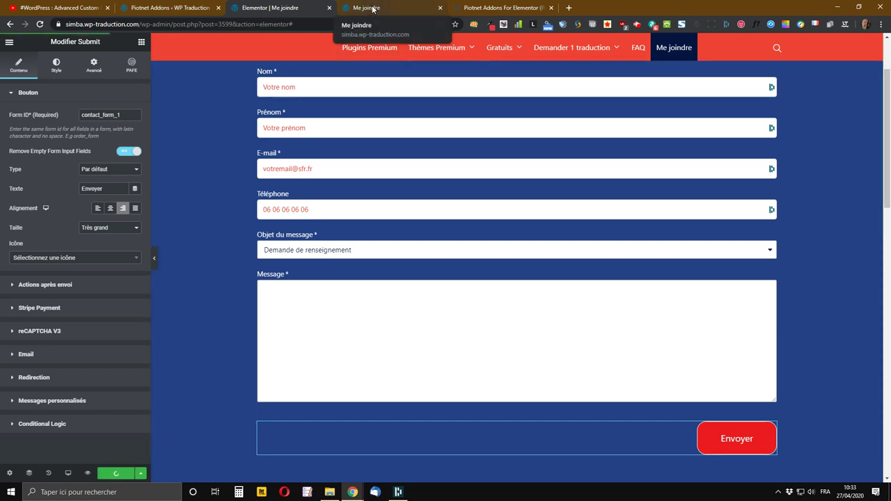
- Check the live page preview, scrolling down to the contact form
{"action": "left_click", "coordinate": [365, 9]}
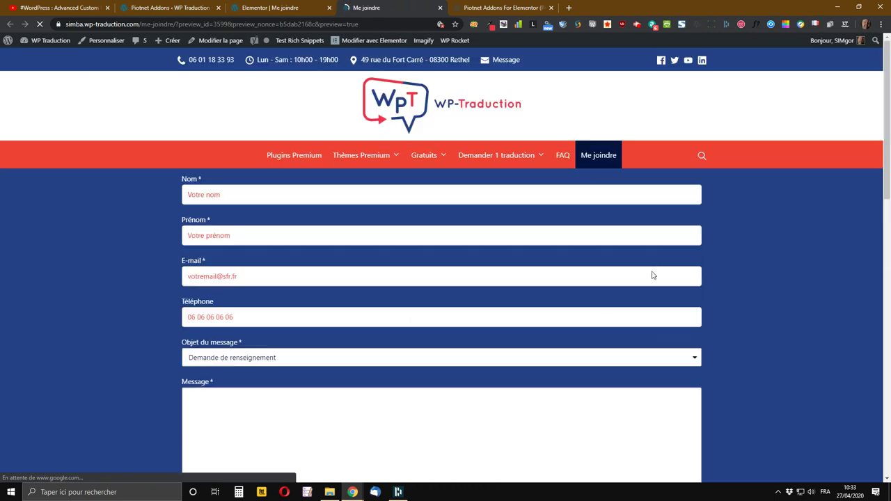
{"action": "scroll", "coordinate": [764, 310], "scroll_direction": "down", "scroll_amount": 1}
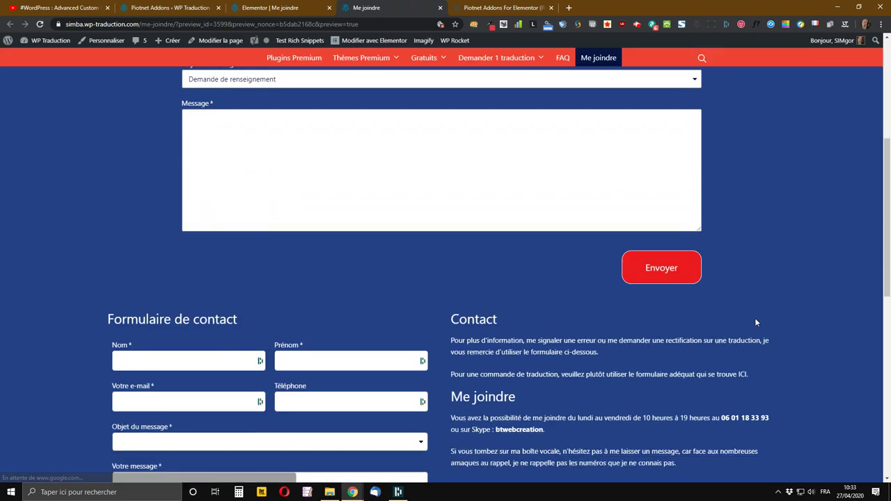
{"action": "left_click", "coordinate": [657, 278]}
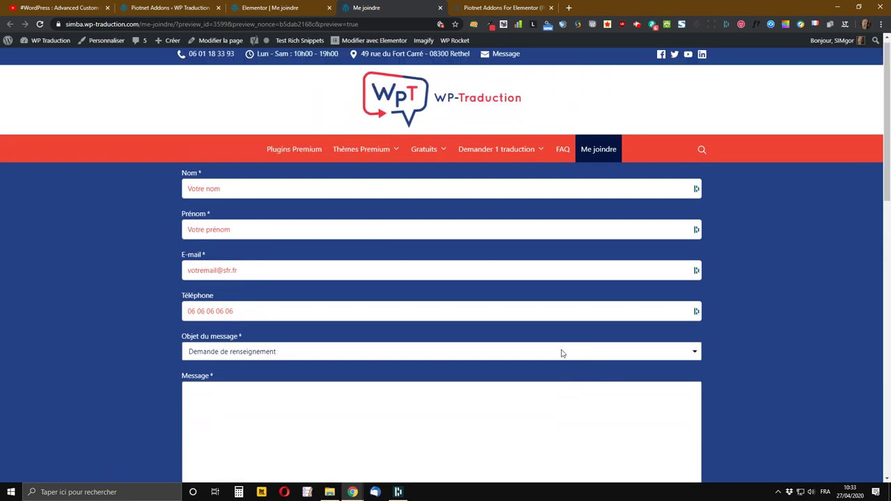
- Go back to the Elementor editor and show the Basique and Pro widget library
{"action": "left_click", "coordinate": [286, 8]}
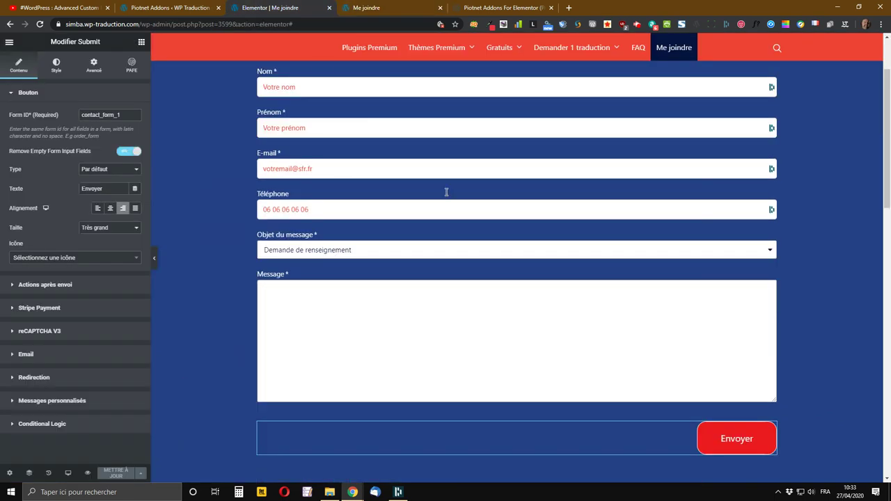
{"action": "scroll", "coordinate": [632, 402], "scroll_direction": "down", "scroll_amount": 2}
{"action": "scroll", "coordinate": [631, 398], "scroll_direction": "up", "scroll_amount": 4}
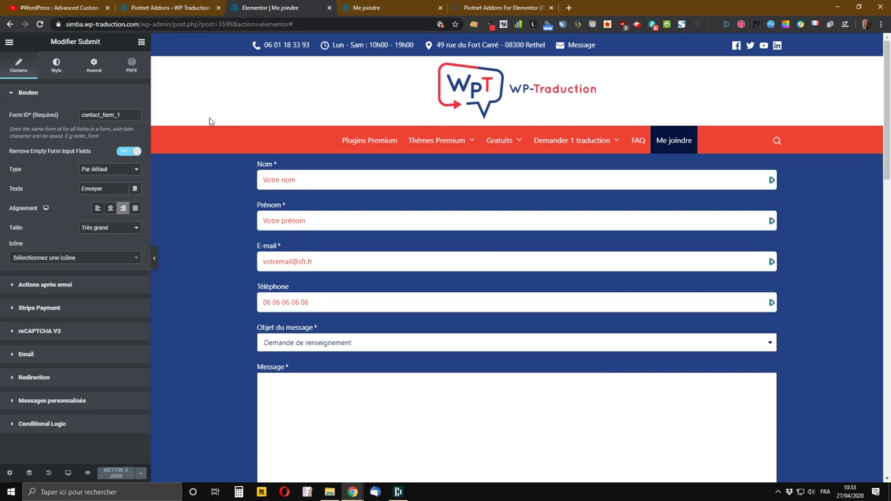
{"action": "left_click", "coordinate": [142, 43]}
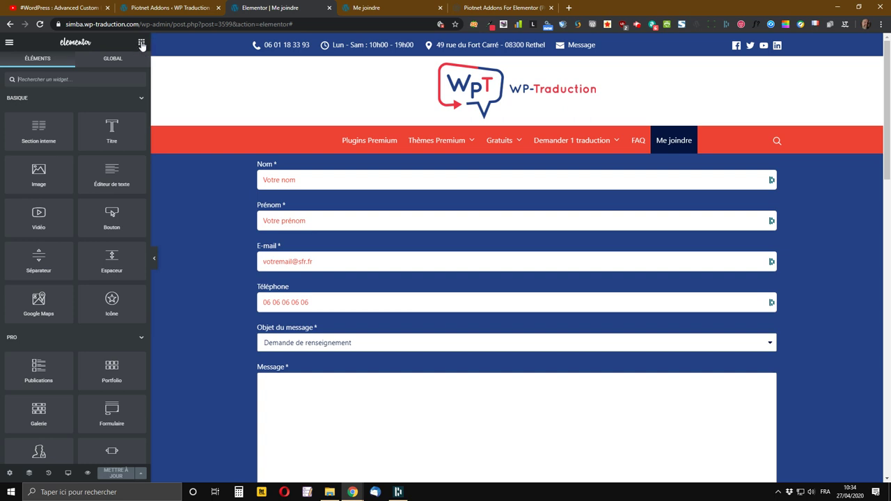
- Add a two-column Inner Section above the form, placing Nom/E-mail left and Prénom/Téléphone right, then save
{"action": "left_click", "coordinate": [141, 44]}
{"action": "left_click_drag", "start_coordinate": [38, 131], "coordinate": [448, 165]}
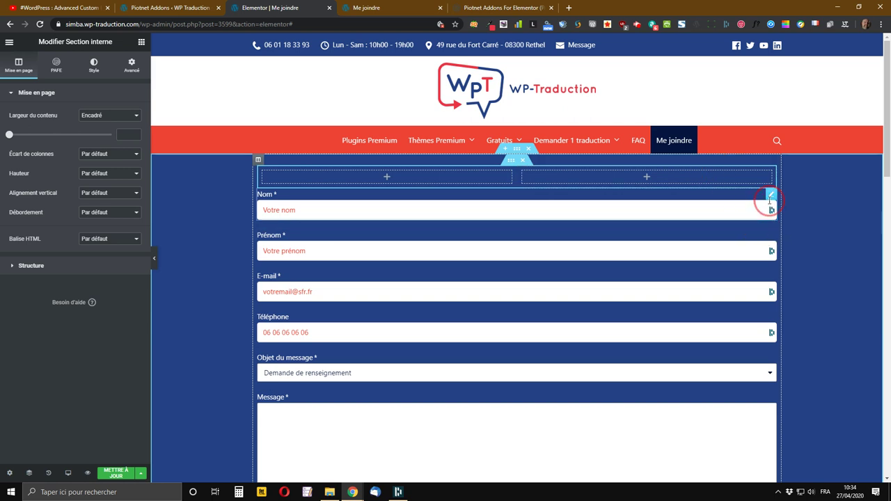
{"action": "left_click_drag", "start_coordinate": [772, 198], "coordinate": [432, 198]}
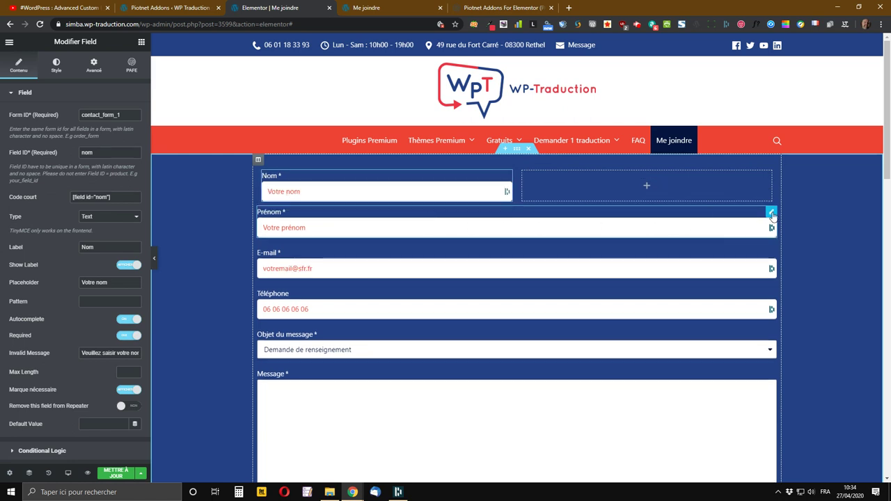
{"action": "left_click_drag", "start_coordinate": [772, 213], "coordinate": [634, 189]}
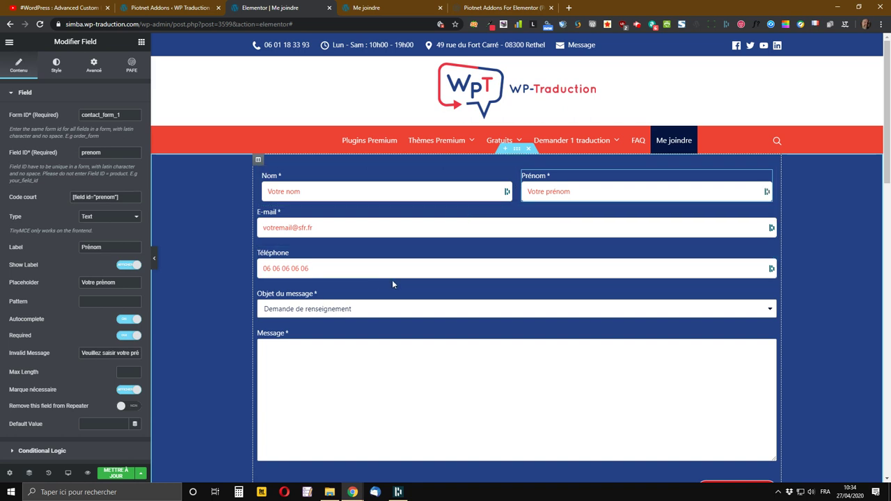
{"action": "left_click_drag", "start_coordinate": [771, 212], "coordinate": [397, 217]}
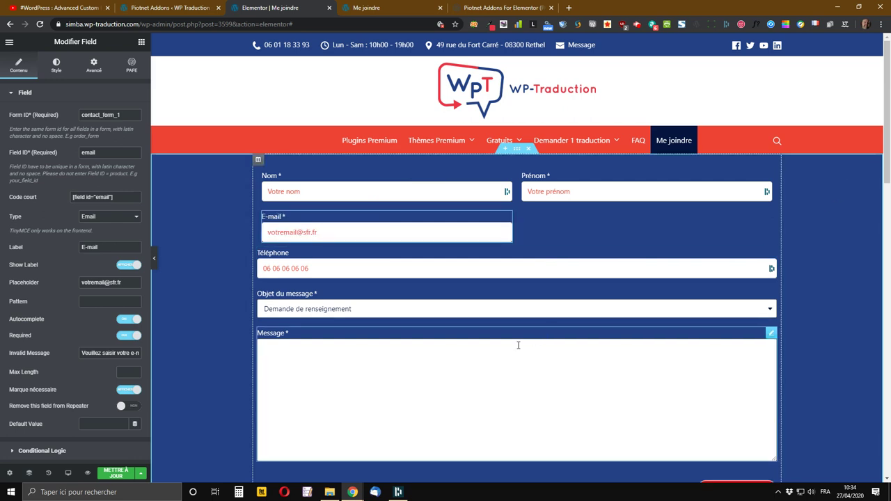
{"action": "left_click_drag", "start_coordinate": [772, 253], "coordinate": [656, 225]}
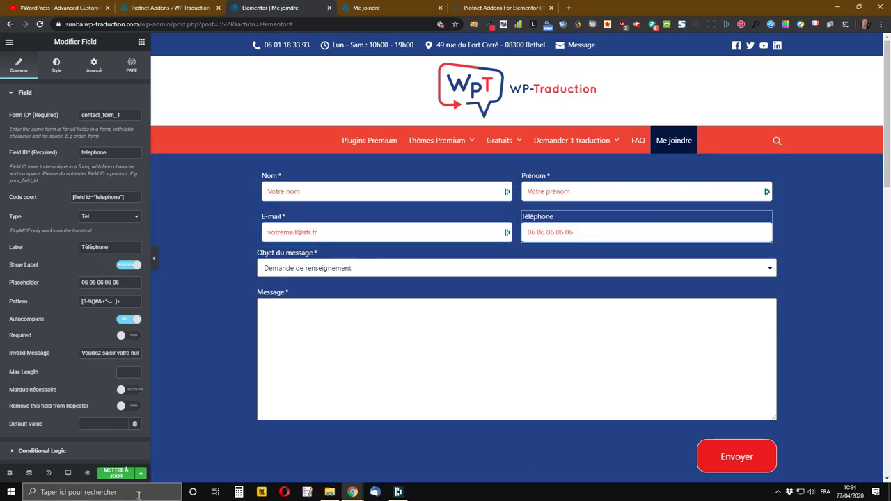
{"action": "left_click", "coordinate": [116, 473]}
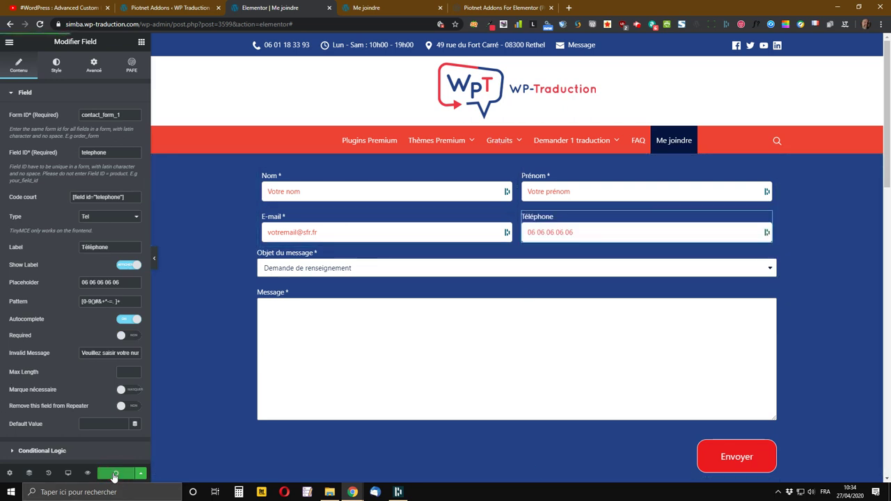
{"action": "left_click", "coordinate": [359, 8]}
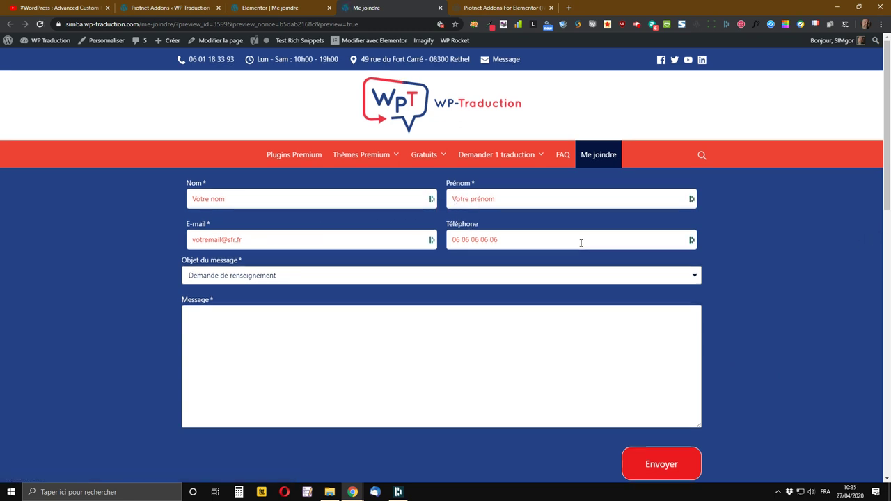
{"action": "scroll", "coordinate": [579, 244], "scroll_direction": "down", "scroll_amount": 2}
{"action": "scroll", "coordinate": [568, 271], "scroll_direction": "up", "scroll_amount": 2}
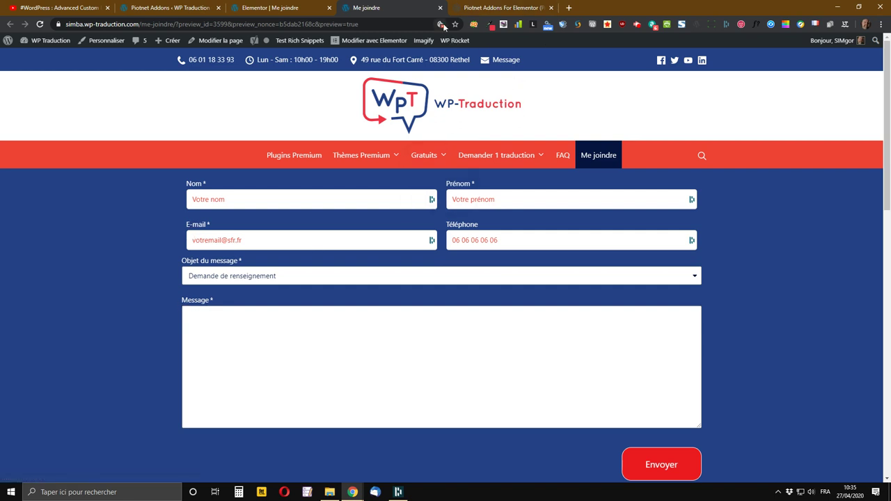
{"action": "left_click", "coordinate": [312, 6]}
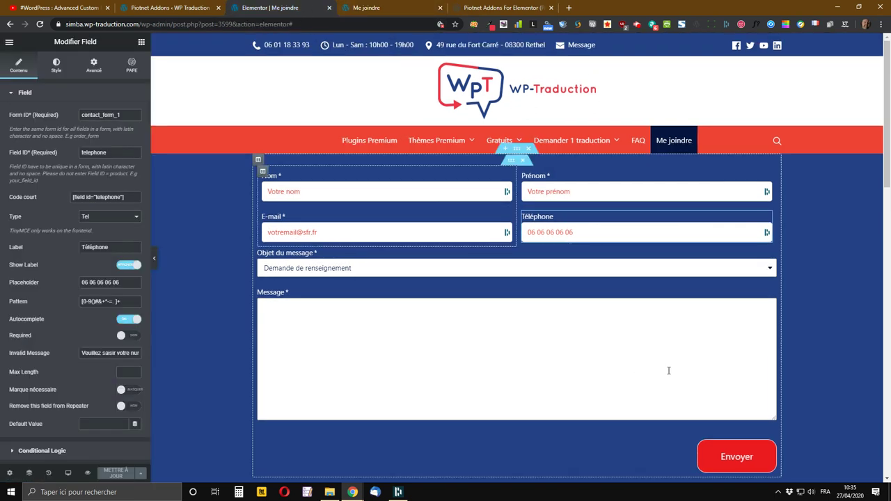
- Add an Inner Section above Objet du message and delete its right column, leaving one column
{"action": "left_click", "coordinate": [141, 42]}
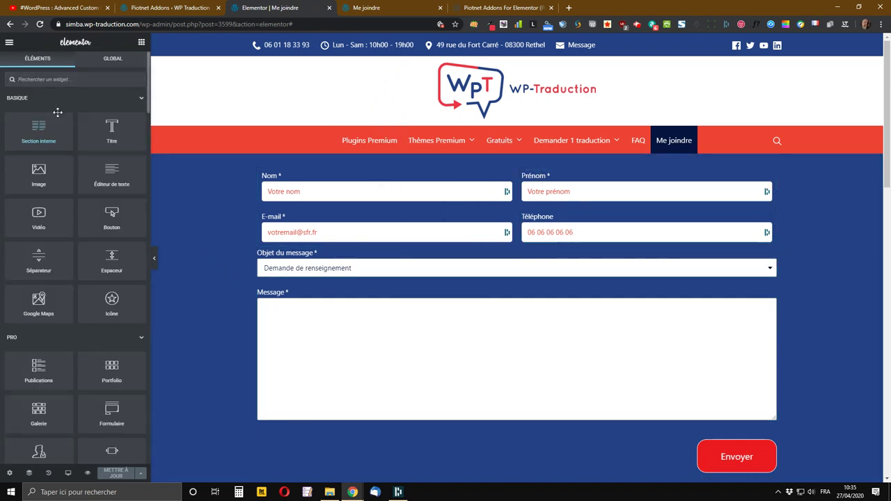
{"action": "left_click_drag", "start_coordinate": [38, 128], "coordinate": [524, 255]}
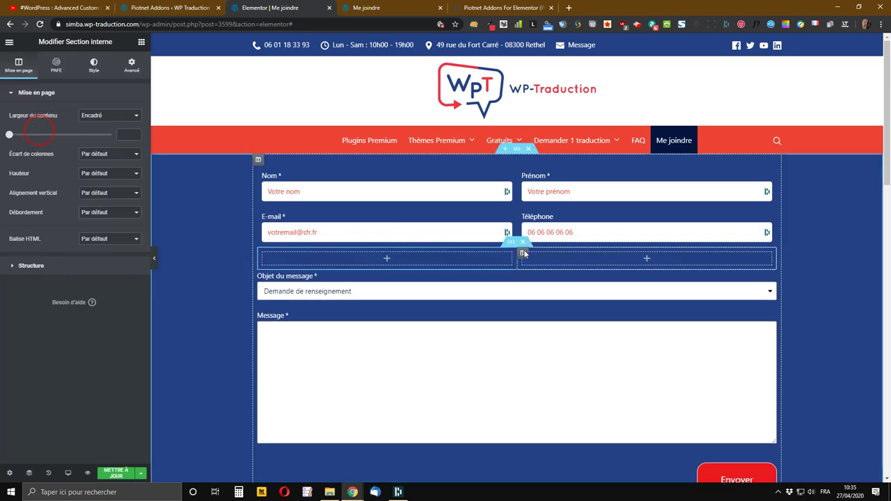
{"action": "left_click", "coordinate": [522, 257]}
{"action": "right_click", "coordinate": [522, 257]}
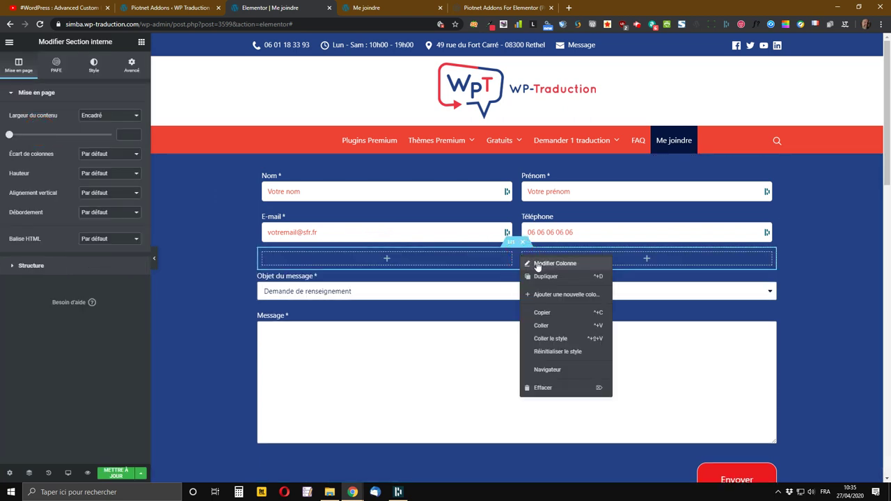
{"action": "left_click", "coordinate": [537, 388]}
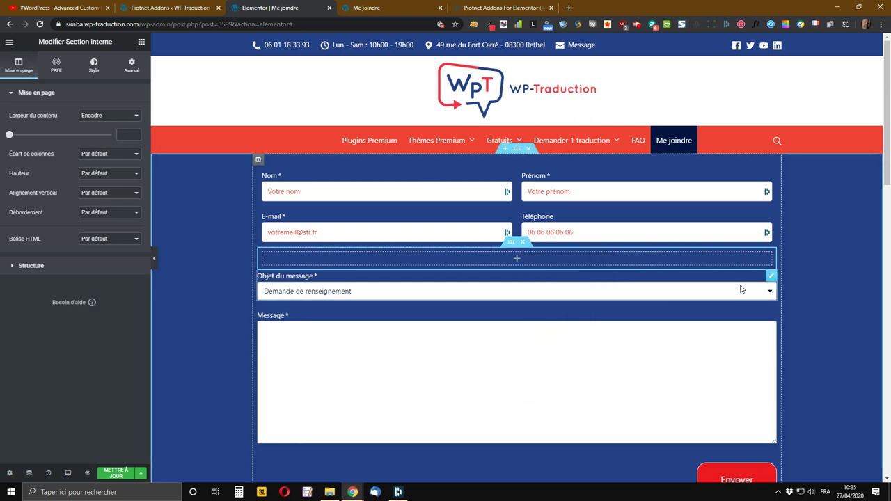
- Move Objet du message and Message into that column, put Envoyer right under Message, and save
{"action": "left_click_drag", "start_coordinate": [767, 278], "coordinate": [533, 265]}
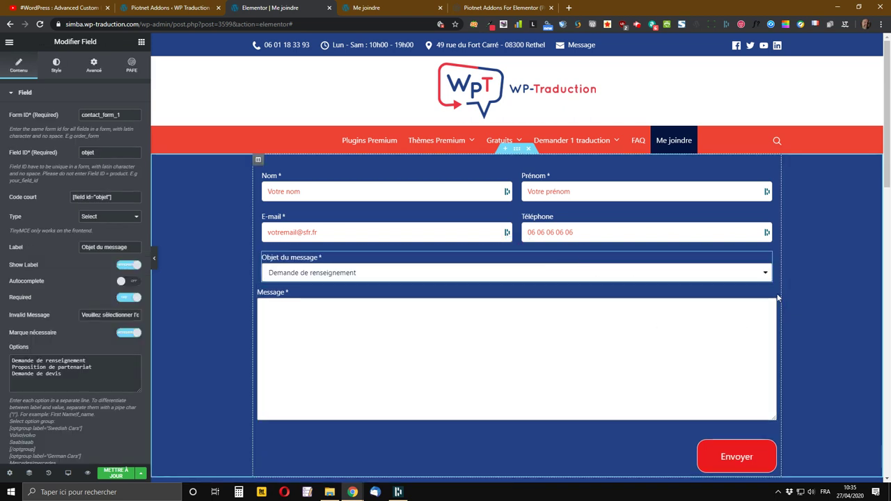
{"action": "left_click_drag", "start_coordinate": [771, 292], "coordinate": [567, 287]}
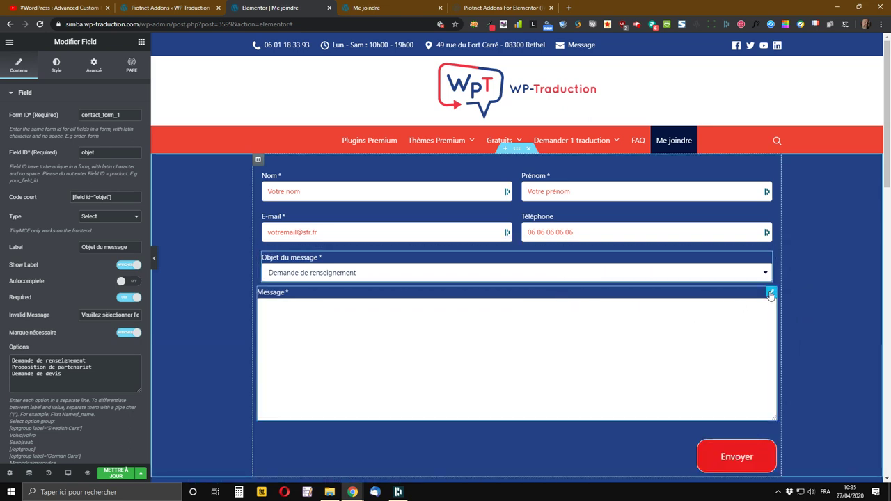
{"action": "left_click_drag", "start_coordinate": [771, 292], "coordinate": [512, 296]}
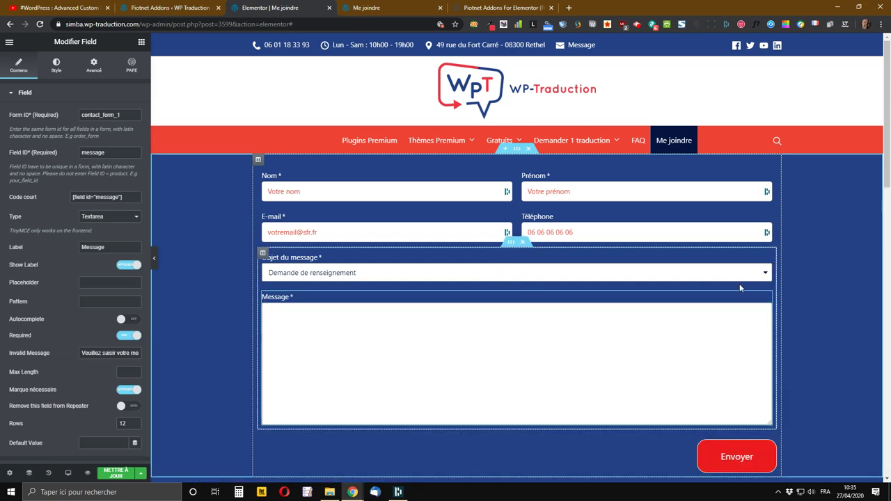
{"action": "scroll", "coordinate": [771, 344], "scroll_direction": "down", "scroll_amount": 1}
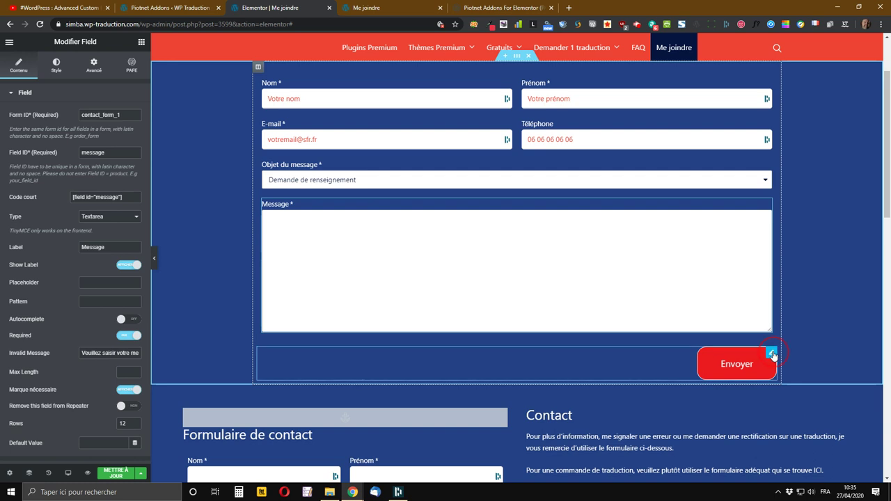
{"action": "left_click", "coordinate": [773, 356]}
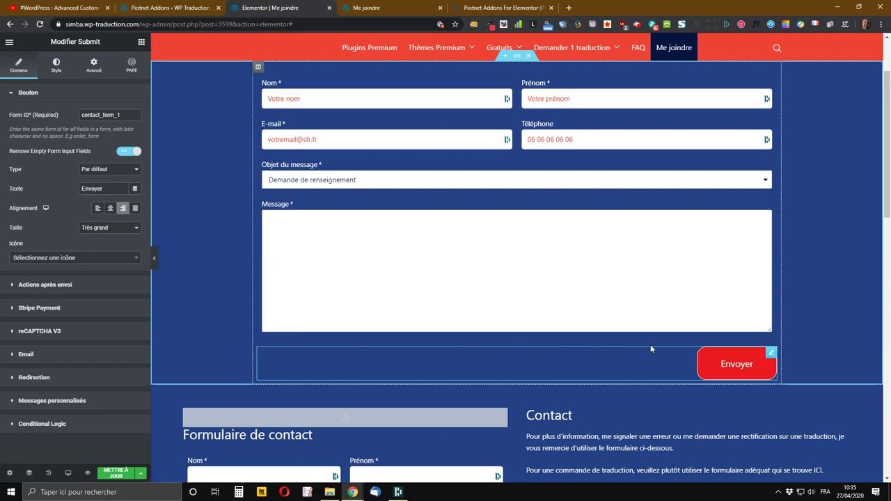
{"action": "left_click_drag", "start_coordinate": [775, 358], "coordinate": [718, 350]}
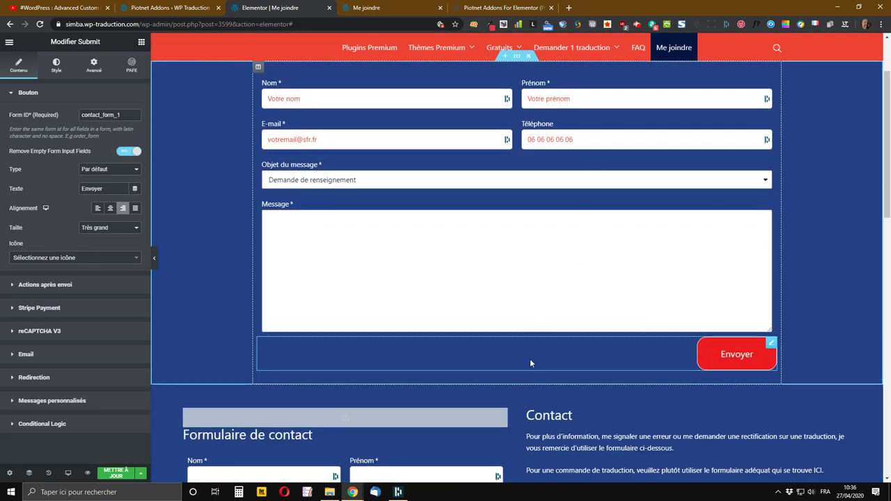
{"action": "key", "text": "ctrl+s"}
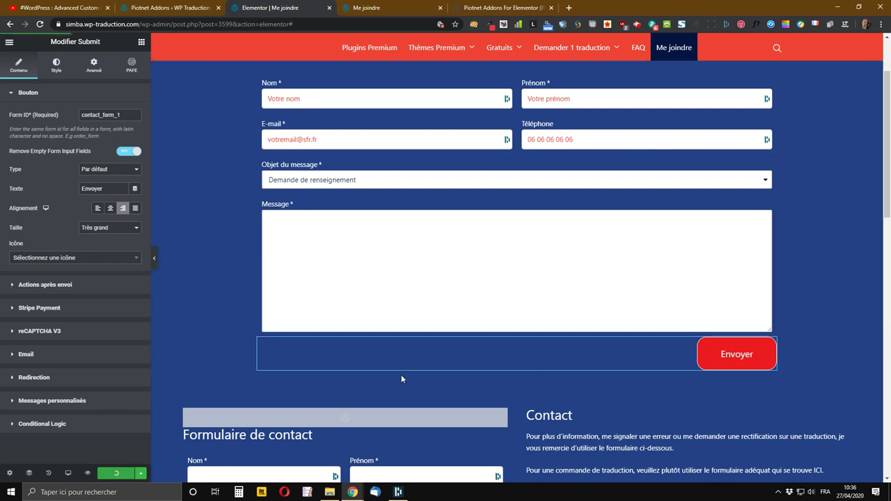
- Check the Me joindre live preview for the two-column rows and the right-aligned red Envoyer button
{"action": "left_click", "coordinate": [379, 7]}
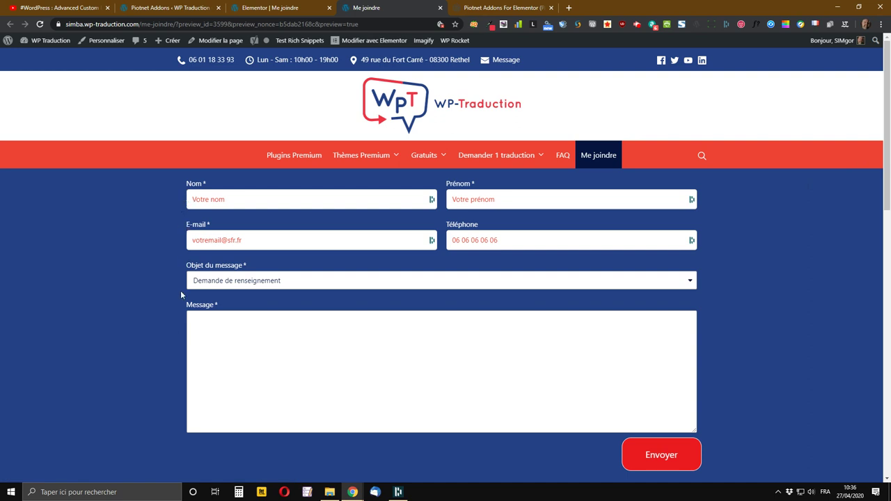
{"action": "scroll", "coordinate": [587, 232], "scroll_direction": "down", "scroll_amount": 2}
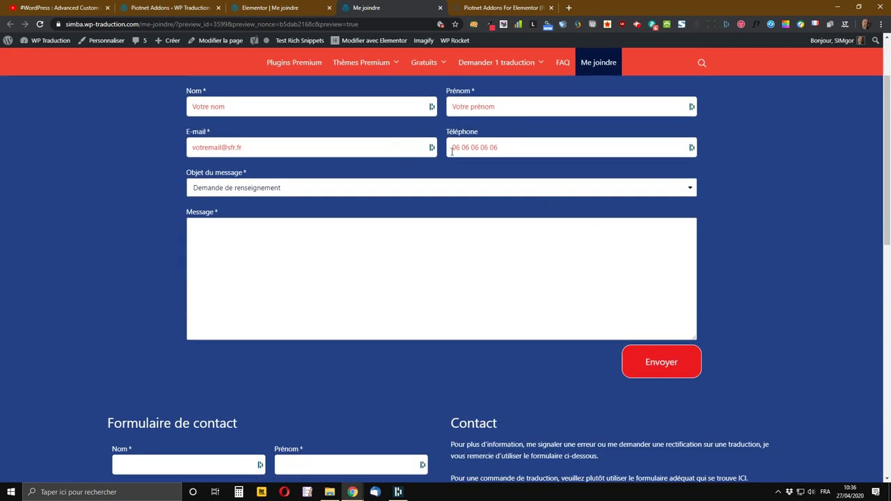
{"action": "scroll", "coordinate": [335, 165], "scroll_direction": "down", "scroll_amount": 1}
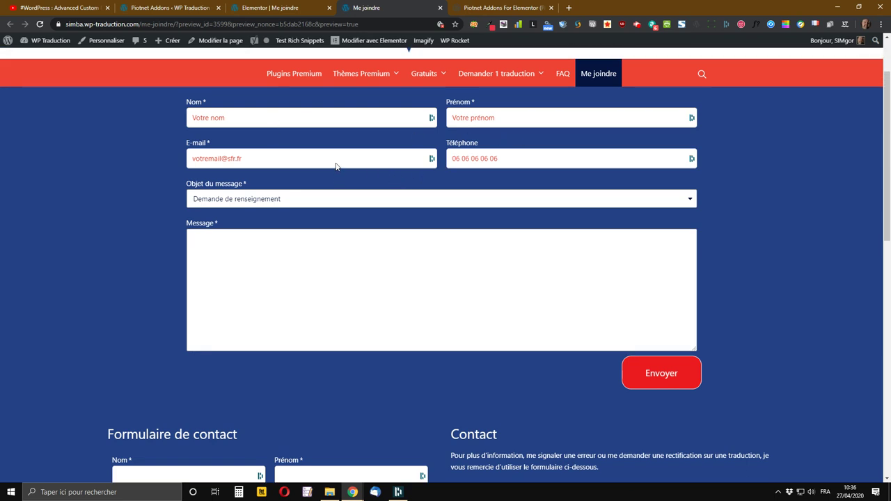
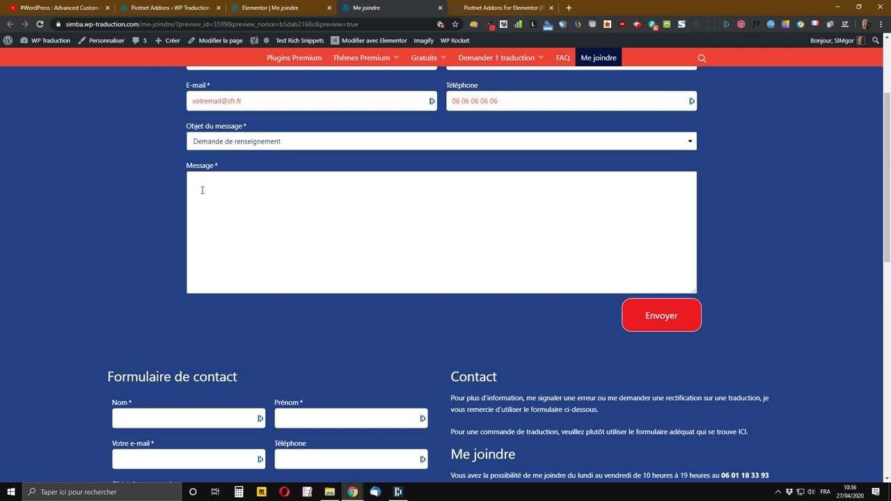
- Return to the top of the Me joindre preview and show the Identité autofill suggestions for the Nom field
{"action": "scroll", "coordinate": [372, 193], "scroll_direction": "up", "scroll_amount": 3}
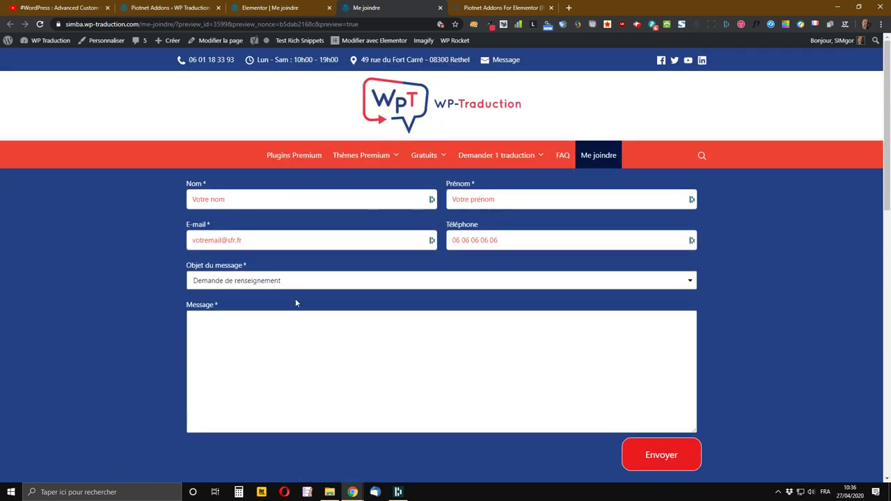
{"action": "scroll", "coordinate": [296, 302], "scroll_direction": "down", "scroll_amount": 1}
{"action": "scroll", "coordinate": [309, 280], "scroll_direction": "down", "scroll_amount": 2}
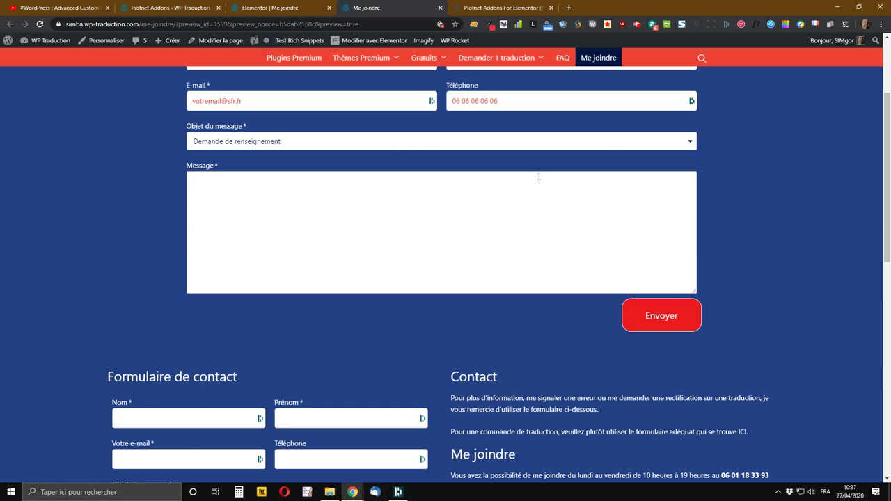
{"action": "scroll", "coordinate": [774, 252], "scroll_direction": "up", "scroll_amount": 2}
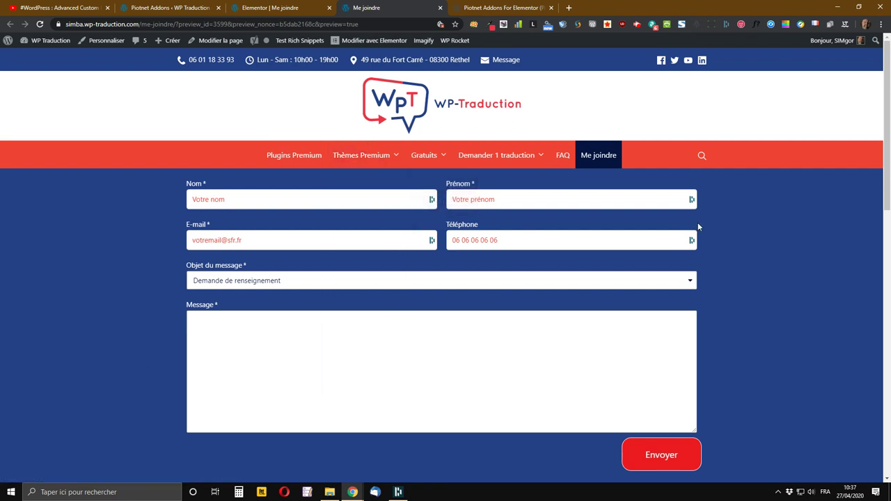
{"action": "left_click", "coordinate": [257, 200]}
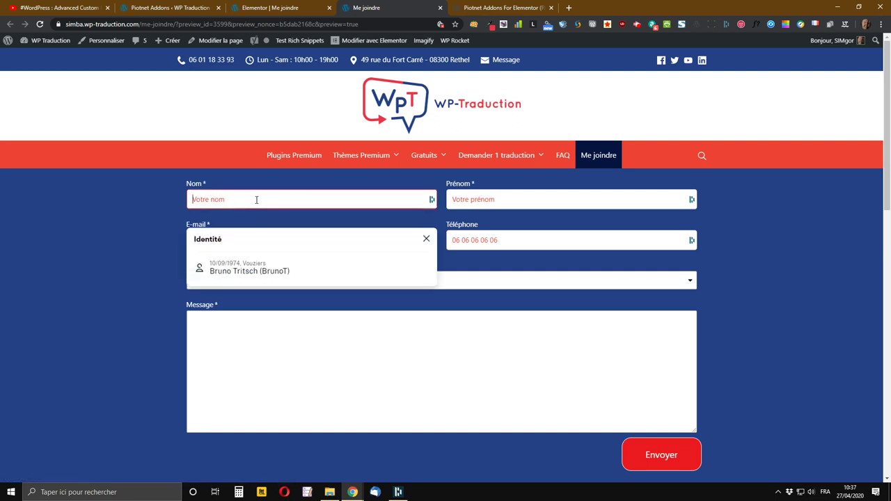
- Autofill the form from the saved Identité entry and replace the e-mail with a test address
{"action": "left_click", "coordinate": [352, 276]}
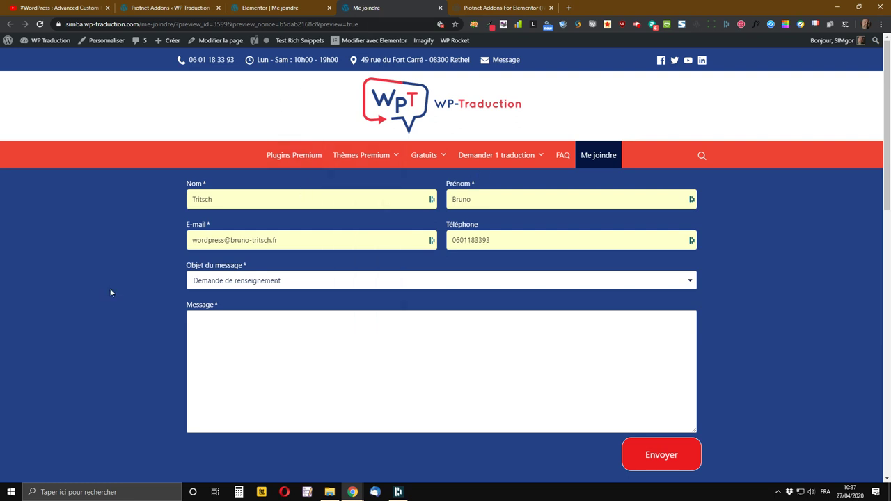
{"action": "left_click", "coordinate": [286, 240]}
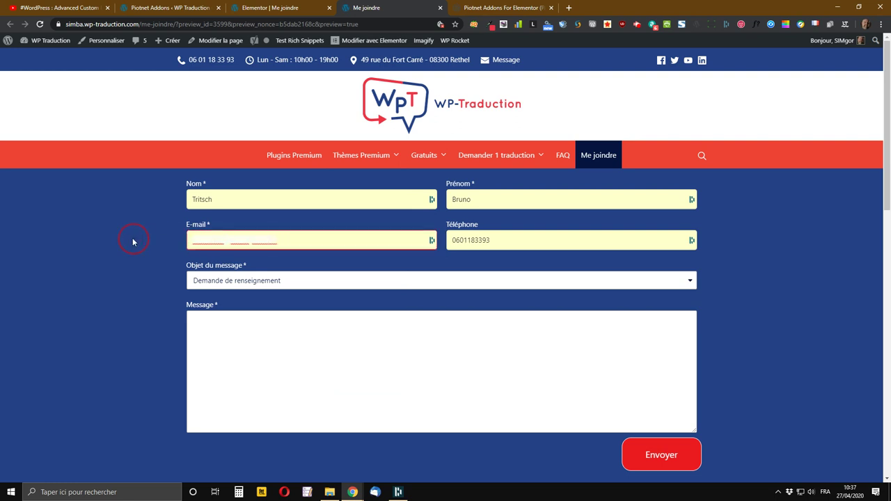
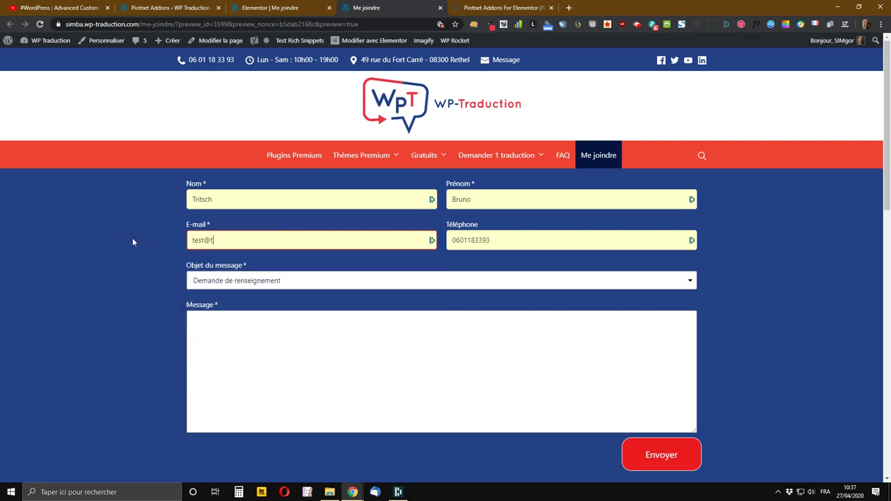
{"action": "key", "text": "shift+Tab"}
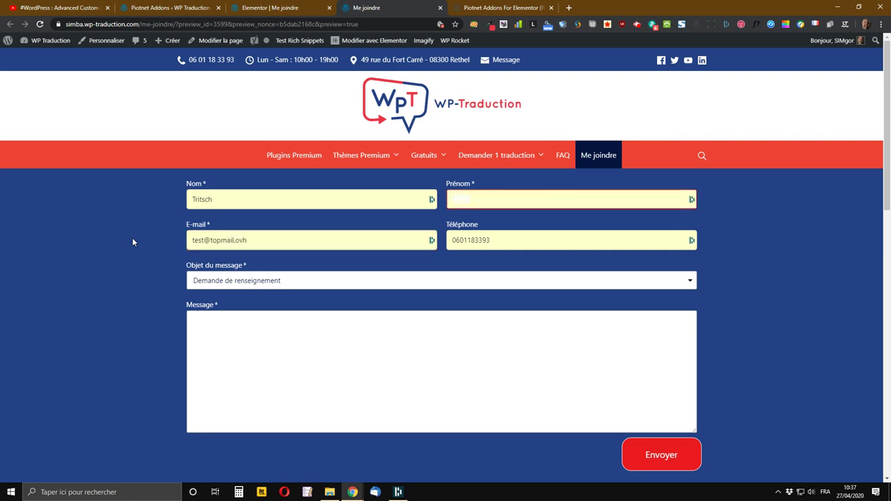
- Set the subject to Proposition de partenariat and type the message 'Mon message de teste pour vous montrer ce que cela donne'
{"action": "left_click", "coordinate": [259, 282]}
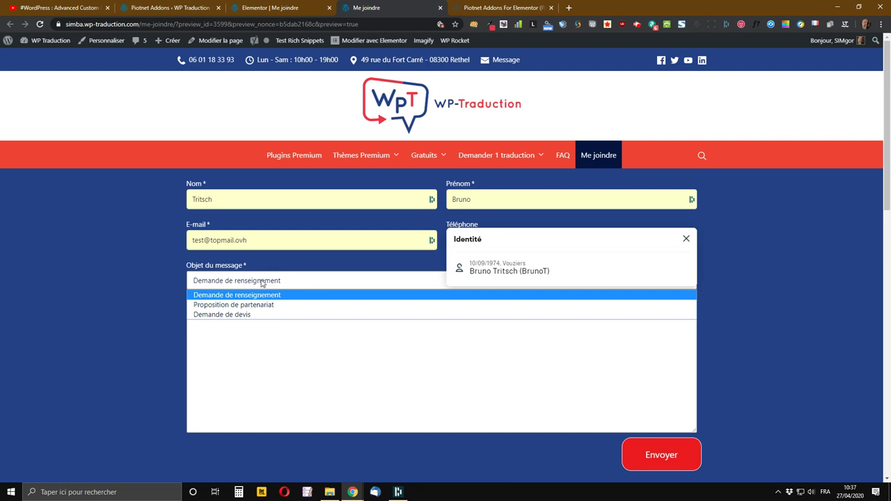
{"action": "left_click", "coordinate": [249, 306]}
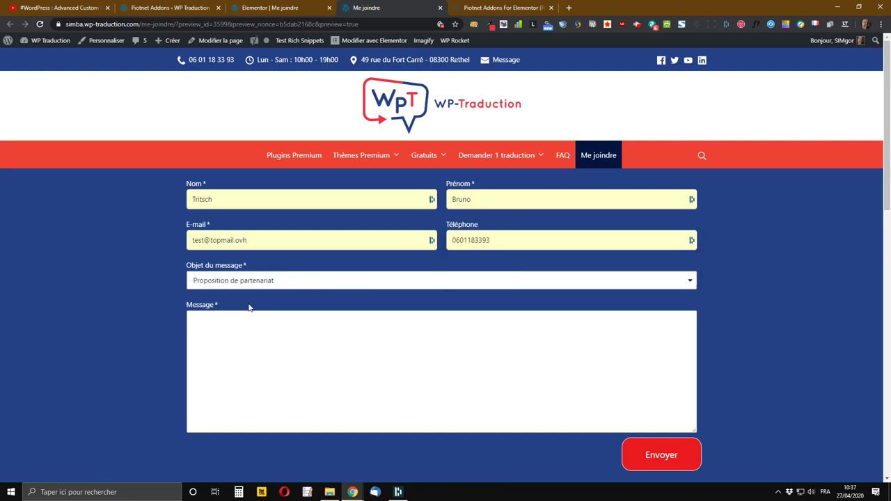
{"action": "left_click", "coordinate": [250, 358]}
{"action": "type", "text": "Mon message de te"}
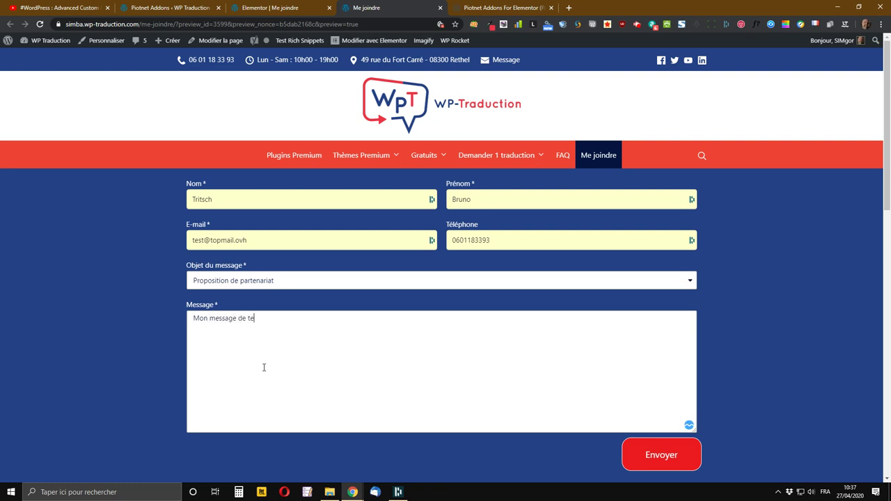
{"action": "type", "text": "ste pour vous montrer ce que cela donne"}
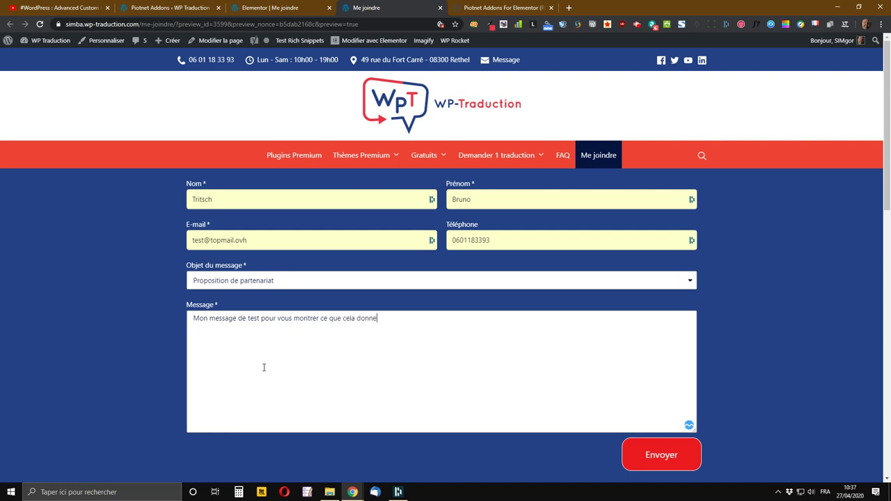
{"action": "scroll", "coordinate": [439, 270], "scroll_direction": "down", "scroll_amount": 2}
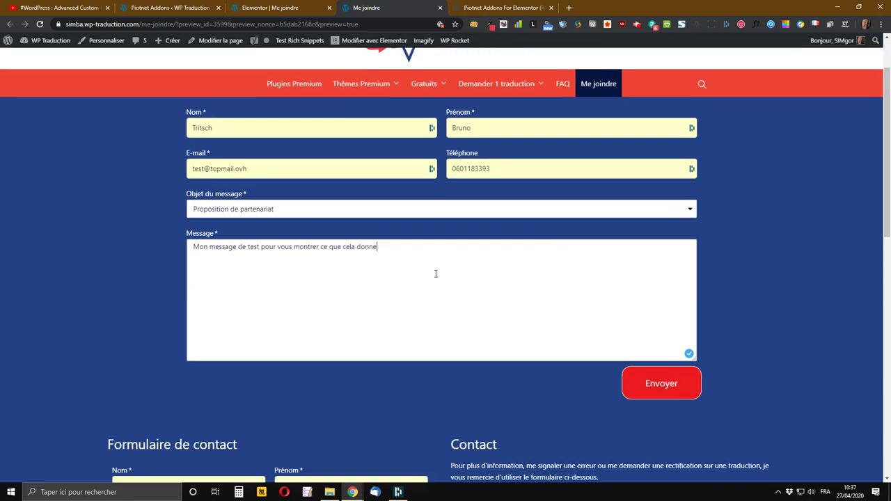
- Submit the contact form with Envoyer, browse the resulting homepage, then switch to the mail client
{"action": "left_click", "coordinate": [659, 371]}
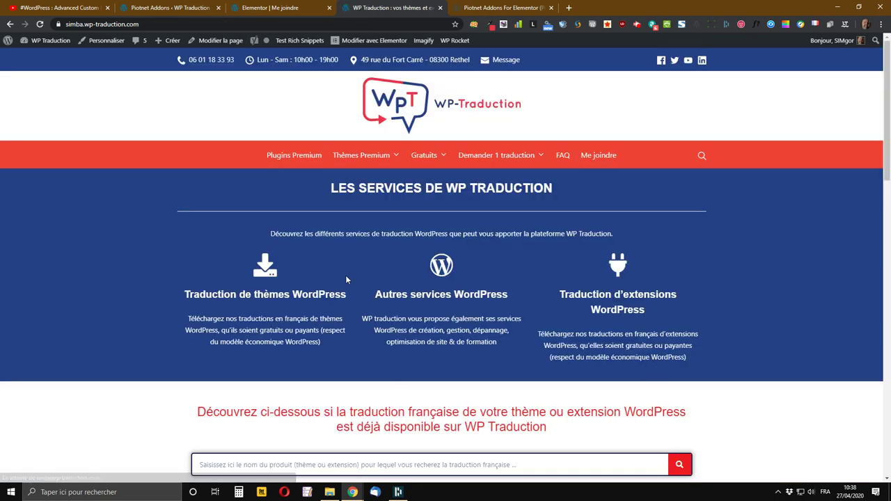
{"action": "scroll", "coordinate": [366, 263], "scroll_direction": "down", "scroll_amount": 7}
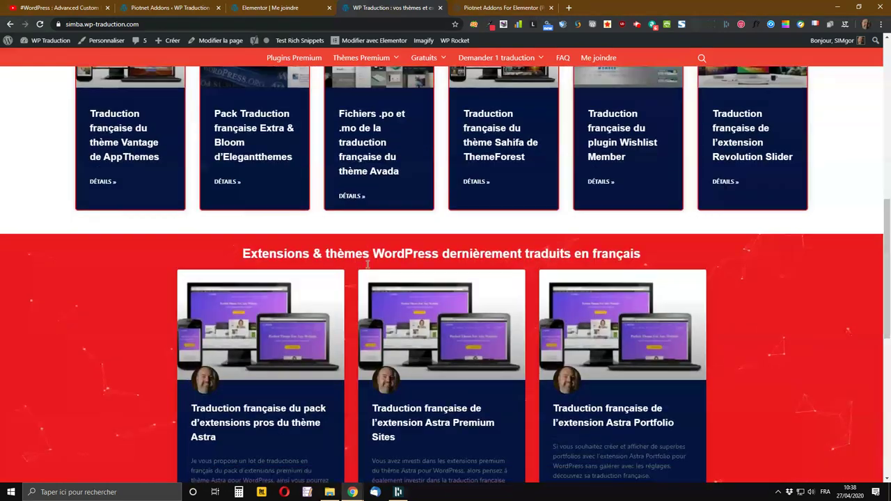
{"action": "scroll", "coordinate": [367, 265], "scroll_direction": "up", "scroll_amount": 5}
{"action": "scroll", "coordinate": [367, 265], "scroll_direction": "up", "scroll_amount": 3}
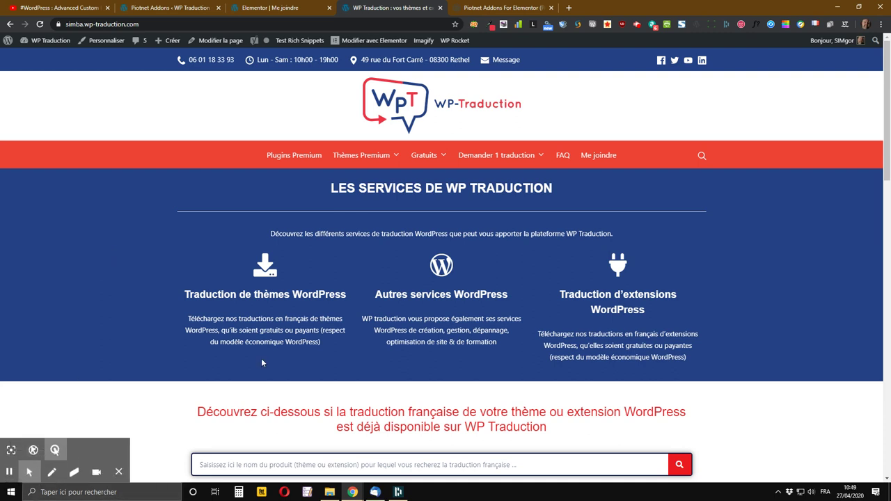
{"action": "left_click", "coordinate": [378, 494]}
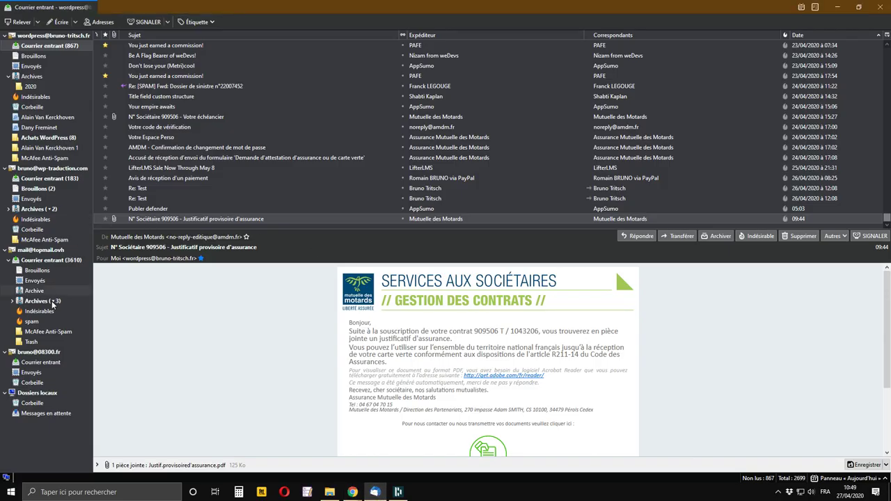
- Open the newest 'Nouveau message … via WP Traduction' email in the wp-traduction.com Courrier entrant folder
{"action": "left_click", "coordinate": [55, 181]}
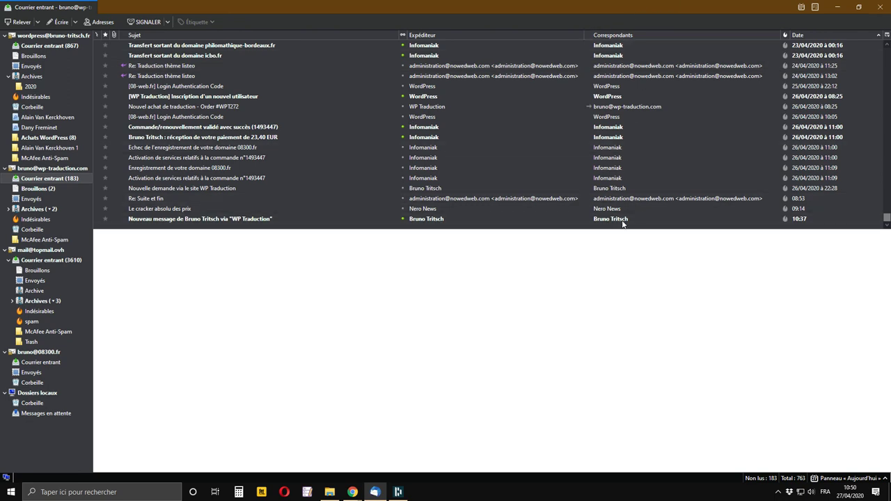
{"action": "left_click", "coordinate": [320, 218]}
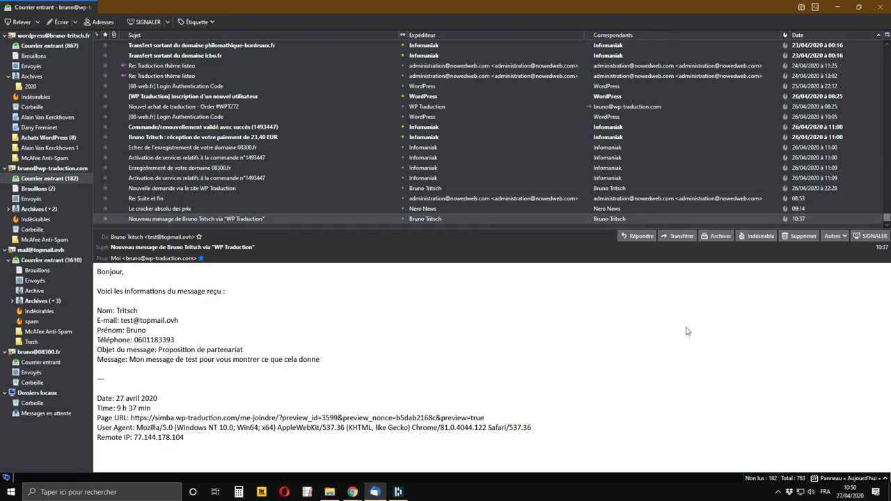